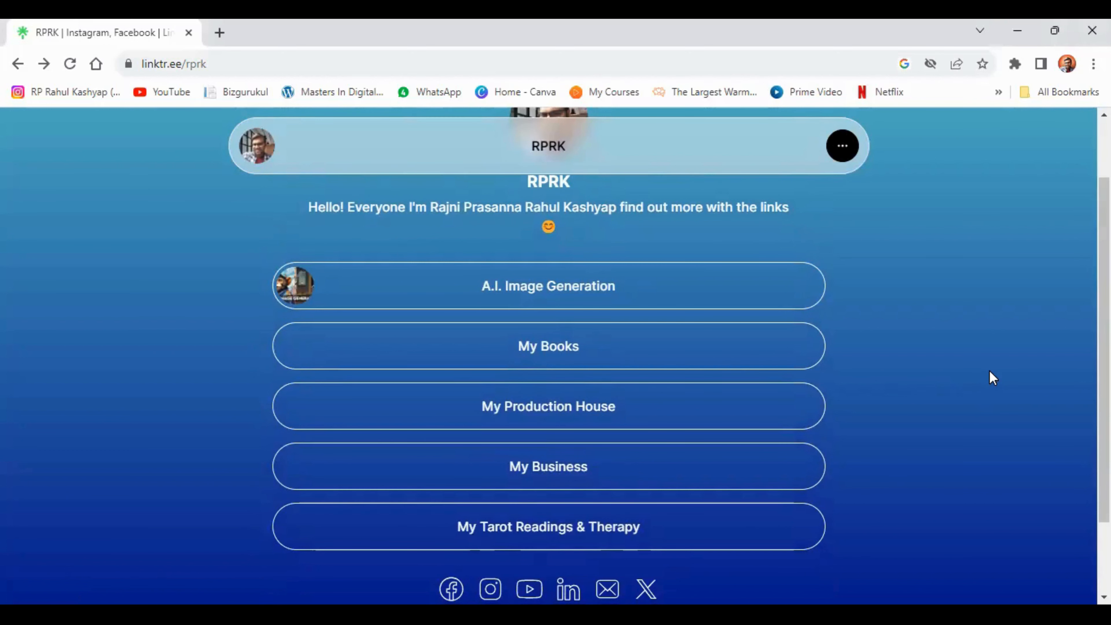
scroll(992, 377, "down", 3)
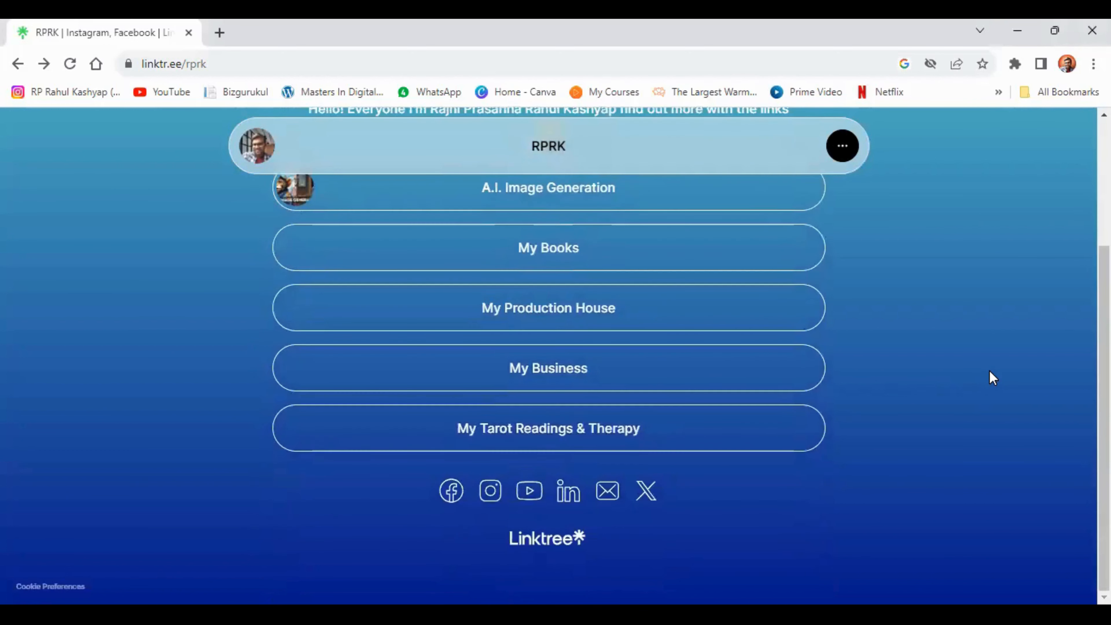
left_click(544, 546)
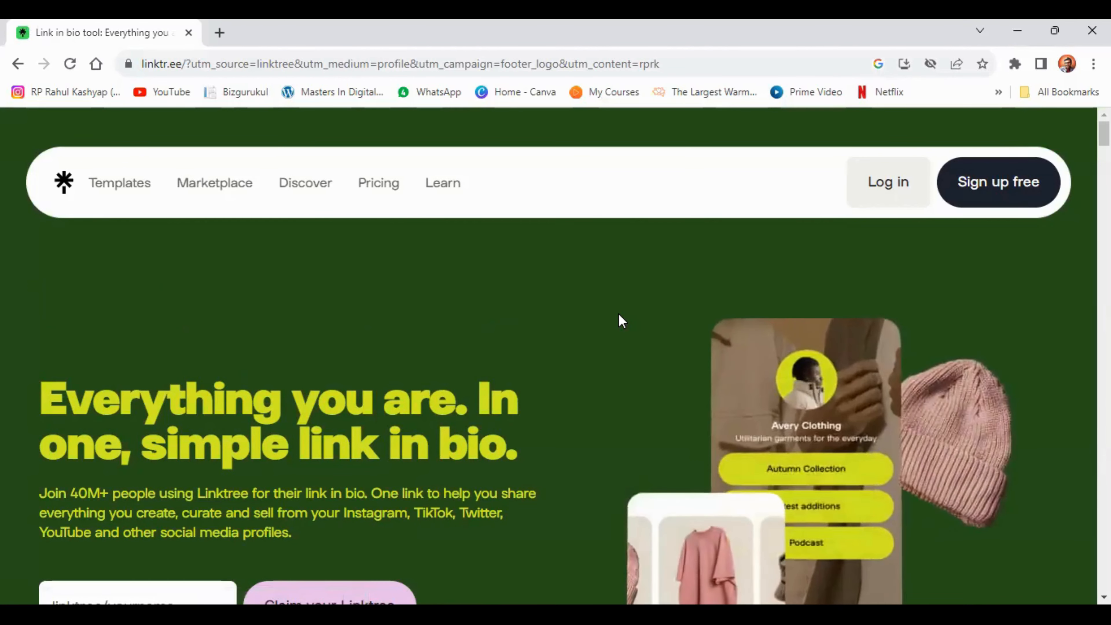
left_click(18, 64)
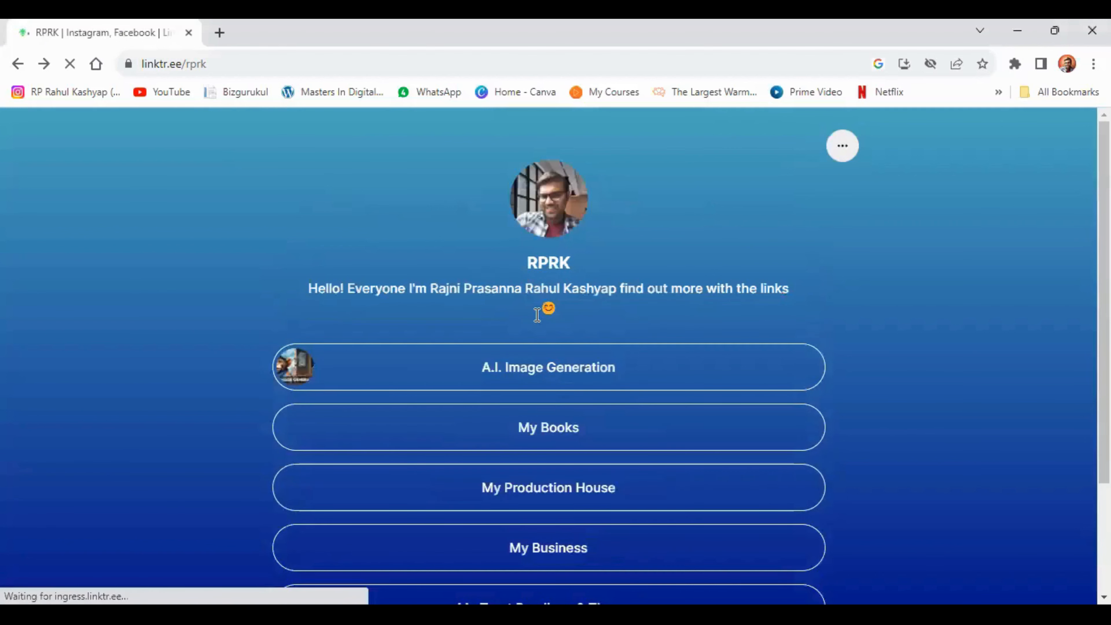
Step: Go to the Linktree home page from the profile page's footer logo and start a free sign-up
scroll(632, 390, "down", 4)
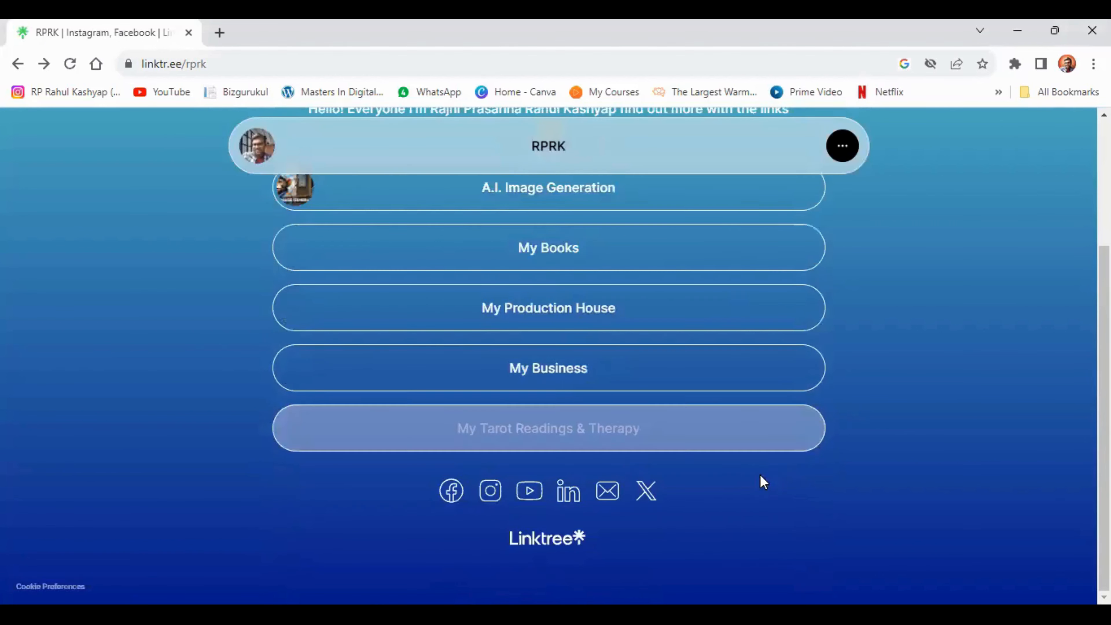
left_click(541, 541)
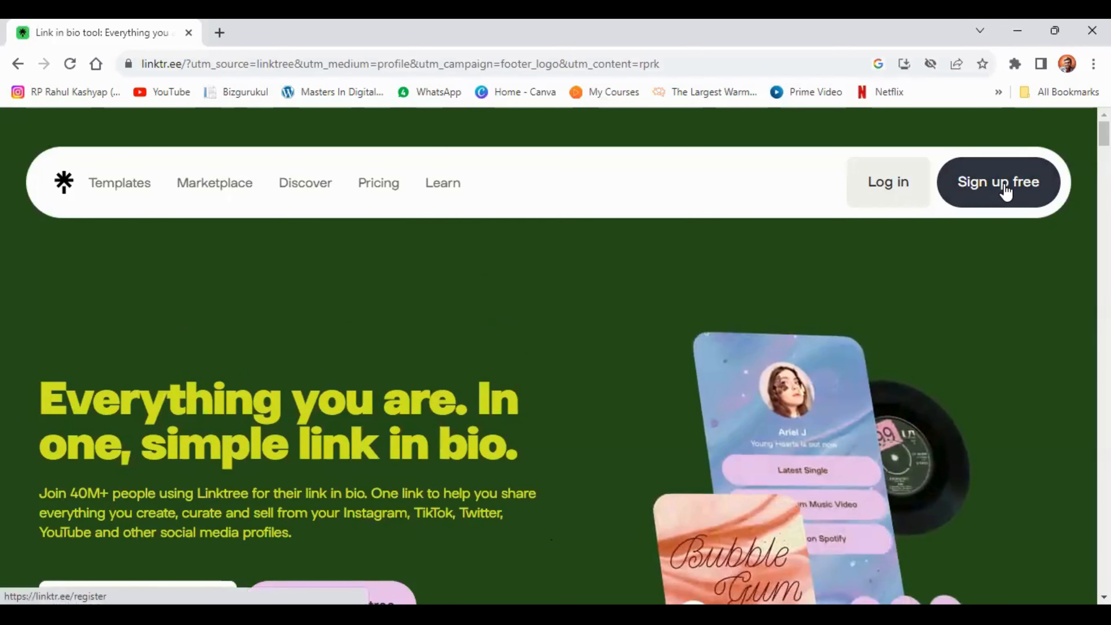
left_click(1005, 188)
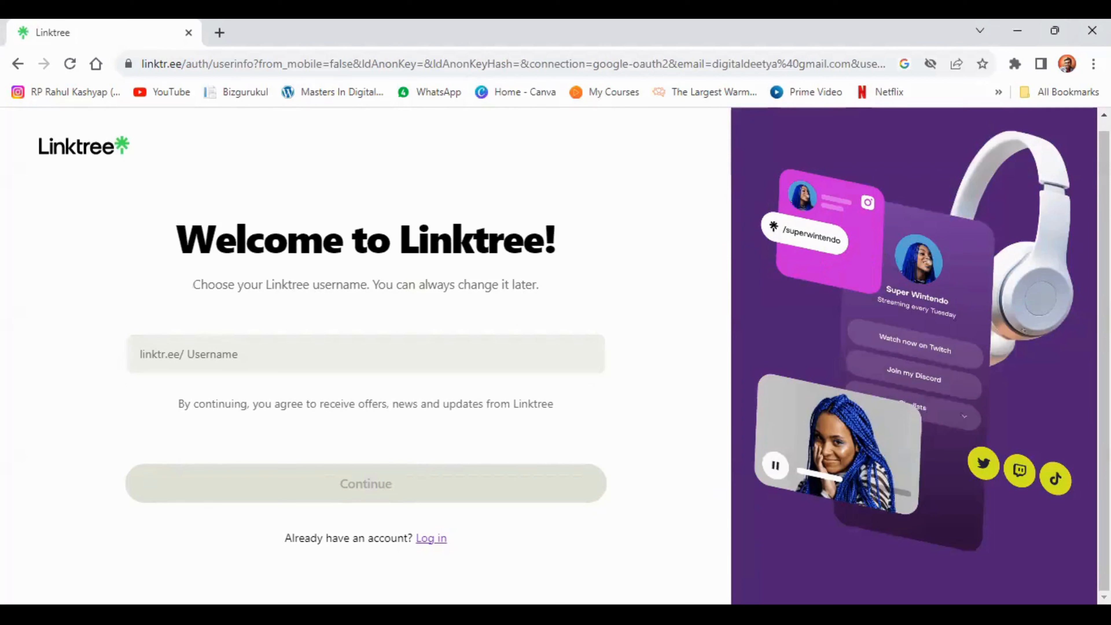
Step: Choose iamrprk as the Linktree username and continue the registration
left_click(405, 358)
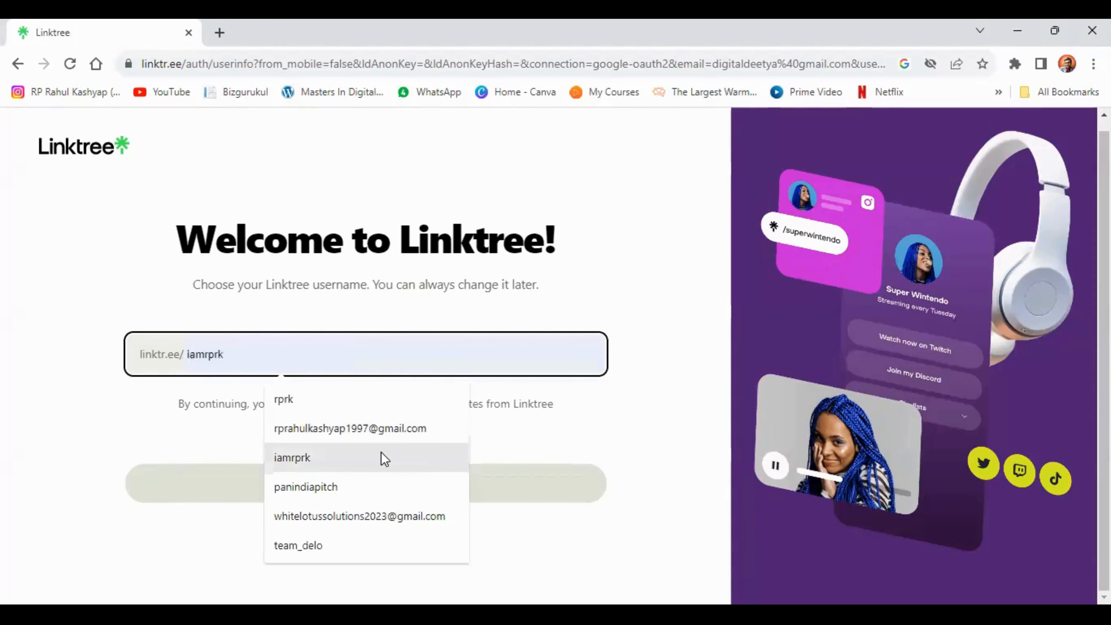
left_click(393, 455)
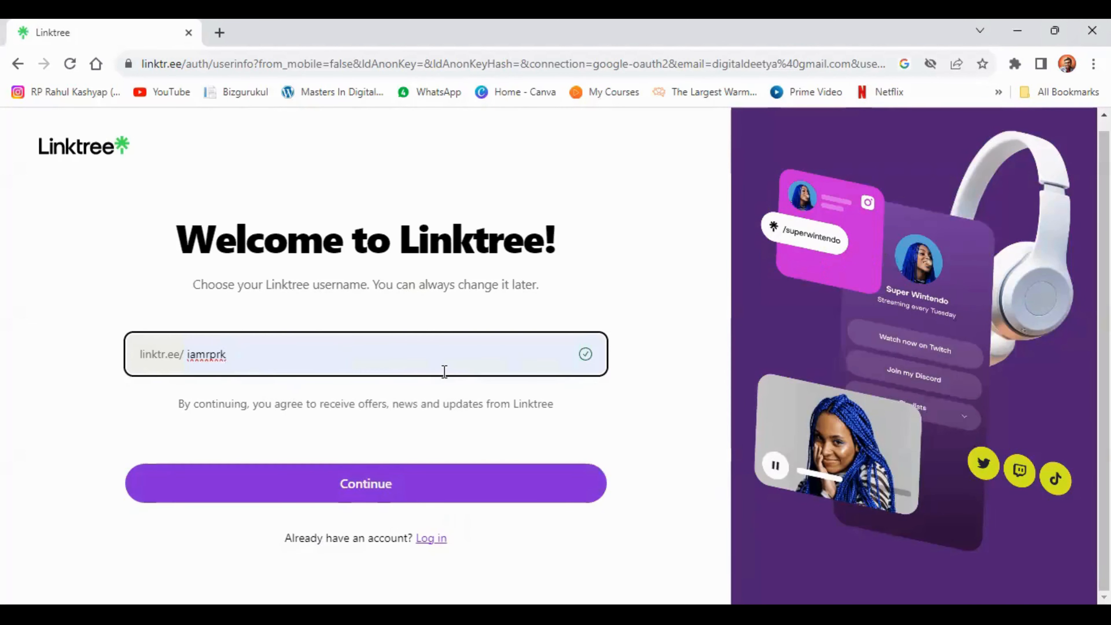
left_click(634, 364)
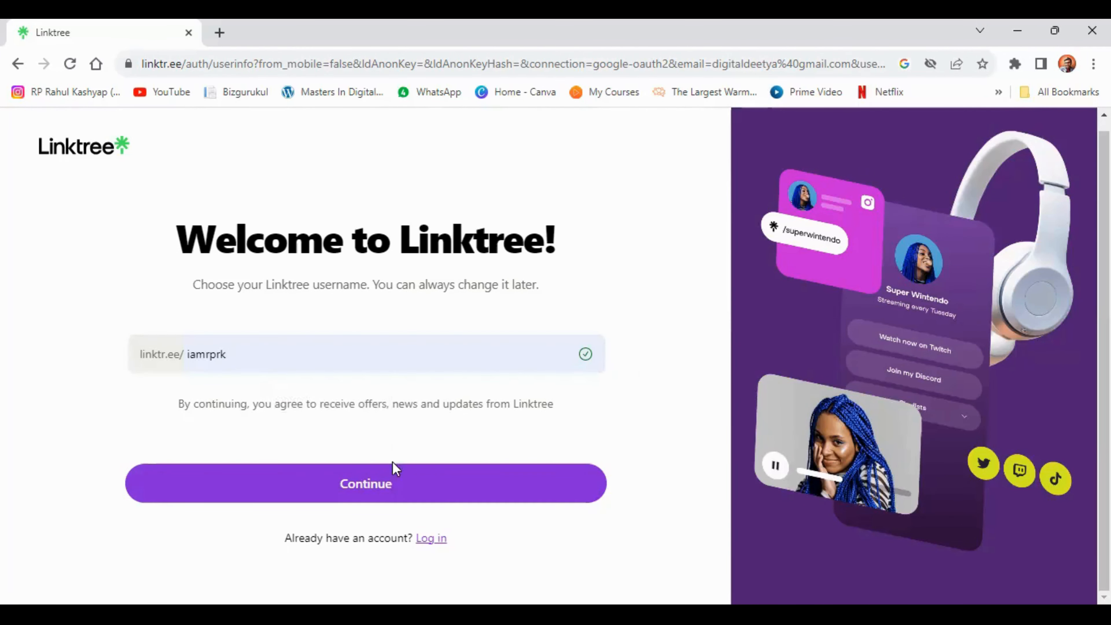
left_click(385, 494)
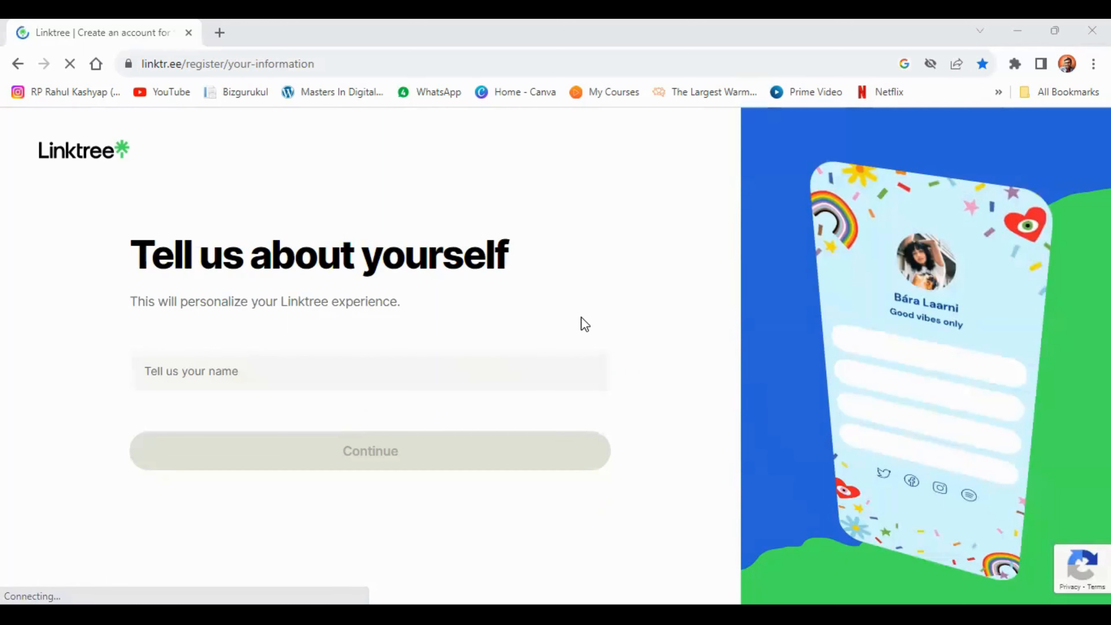
Step: Fill in the account holder's full name on the page for personal information
left_click(465, 361)
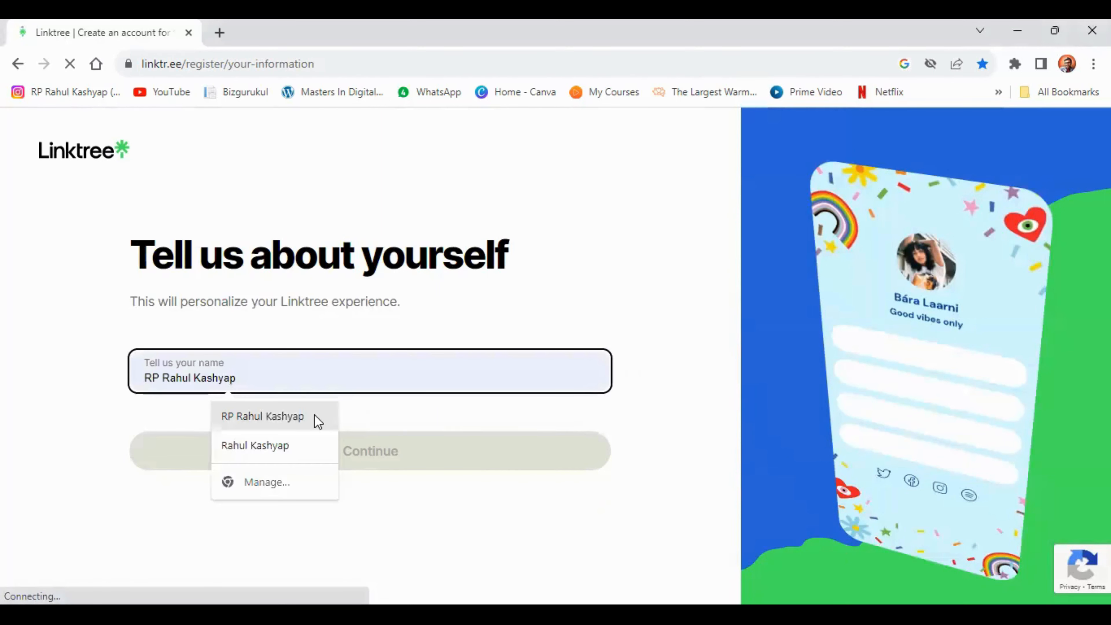
left_click(315, 418)
left_click(377, 454)
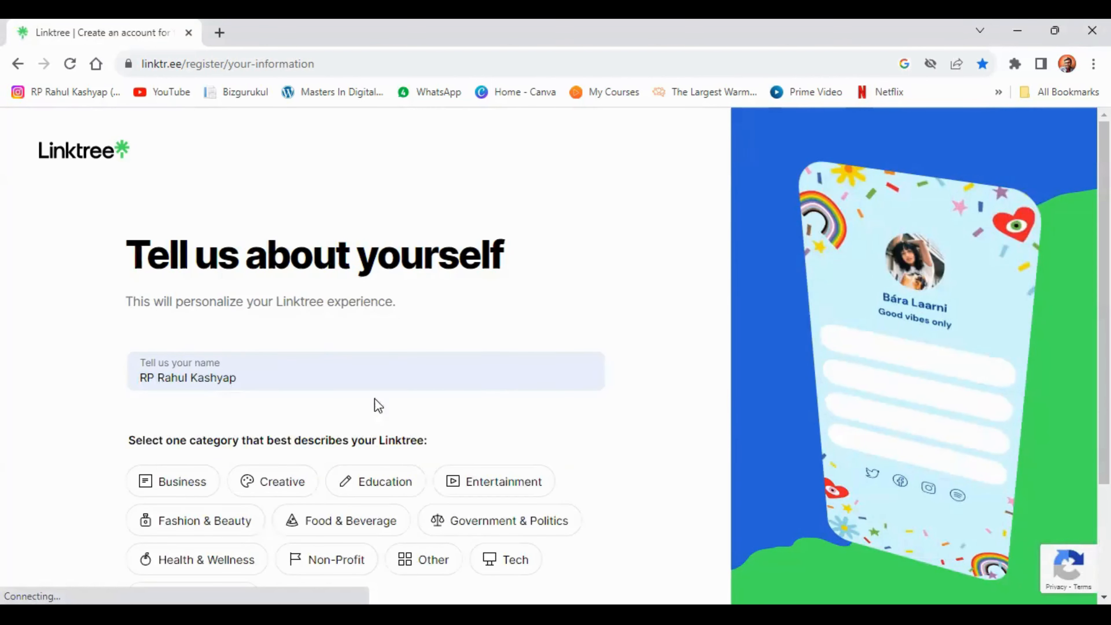
Step: Set the Linktree category to Entertainment with the Film & TV subcategory and continue to plan selection
scroll(586, 334, "down", 3)
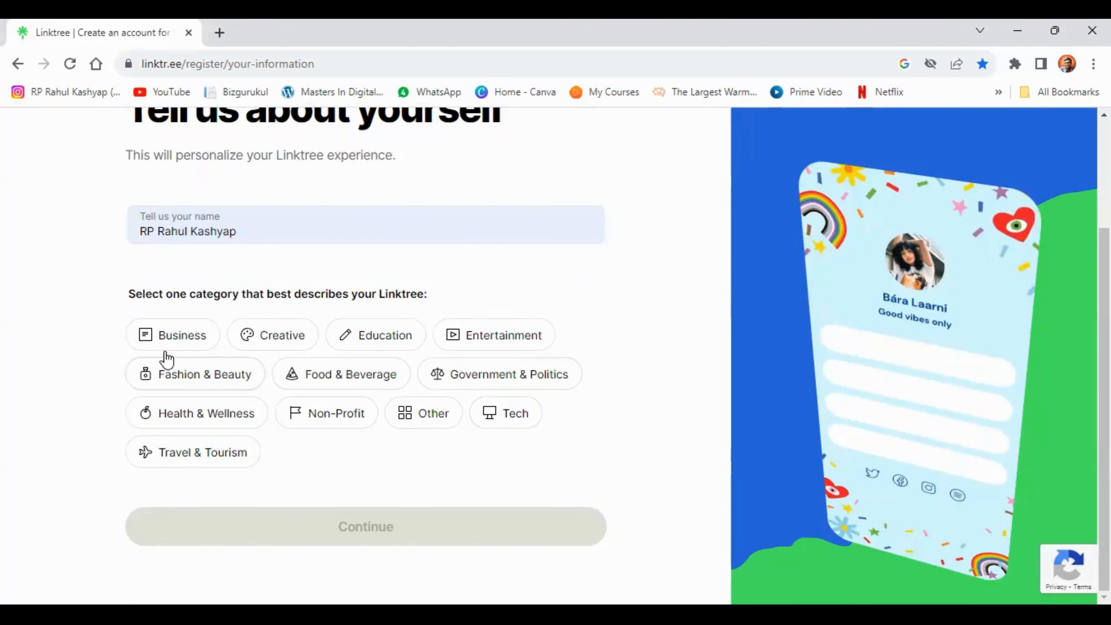
left_click(486, 338)
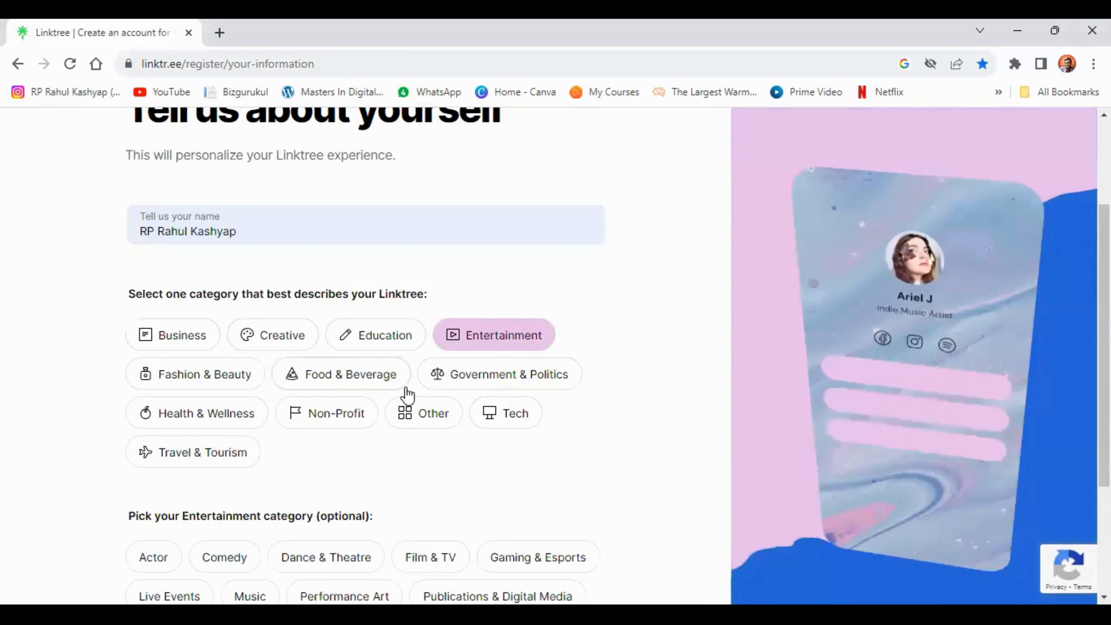
scroll(407, 392, "down", 3)
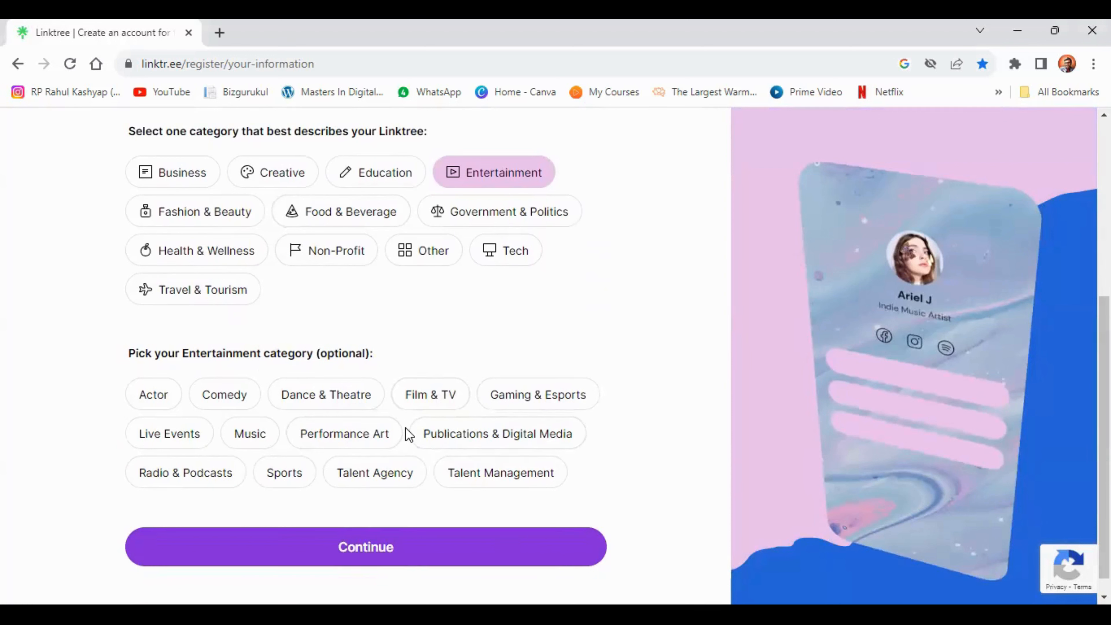
left_click(426, 400)
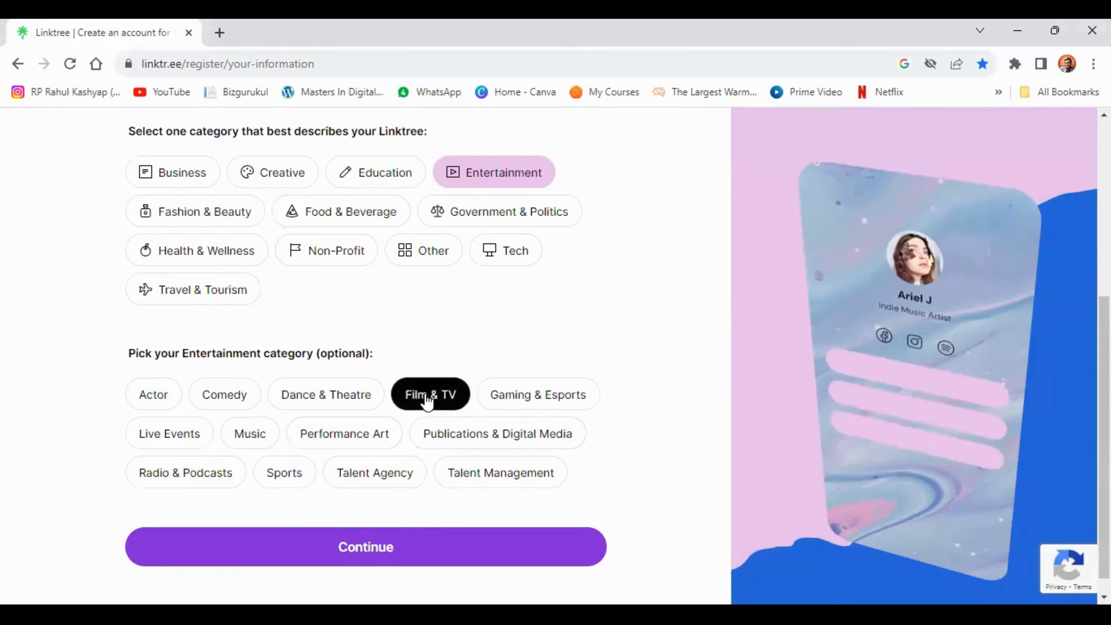
left_click(352, 558)
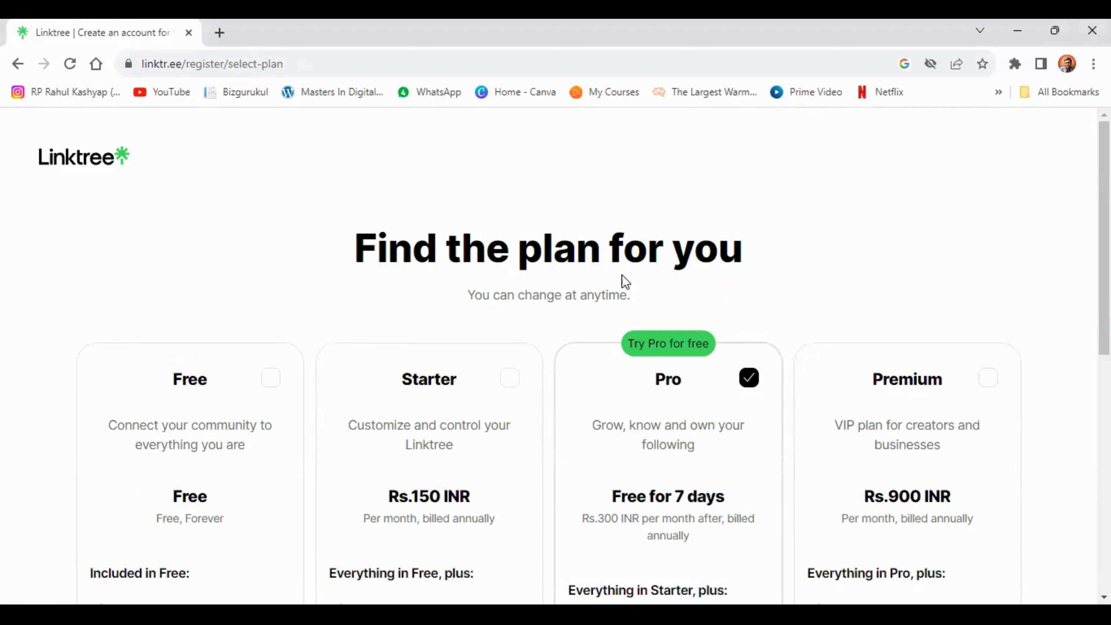
Step: Select the Free plan and join Linktree for free
left_click(271, 379)
scroll(273, 387, "down", 10)
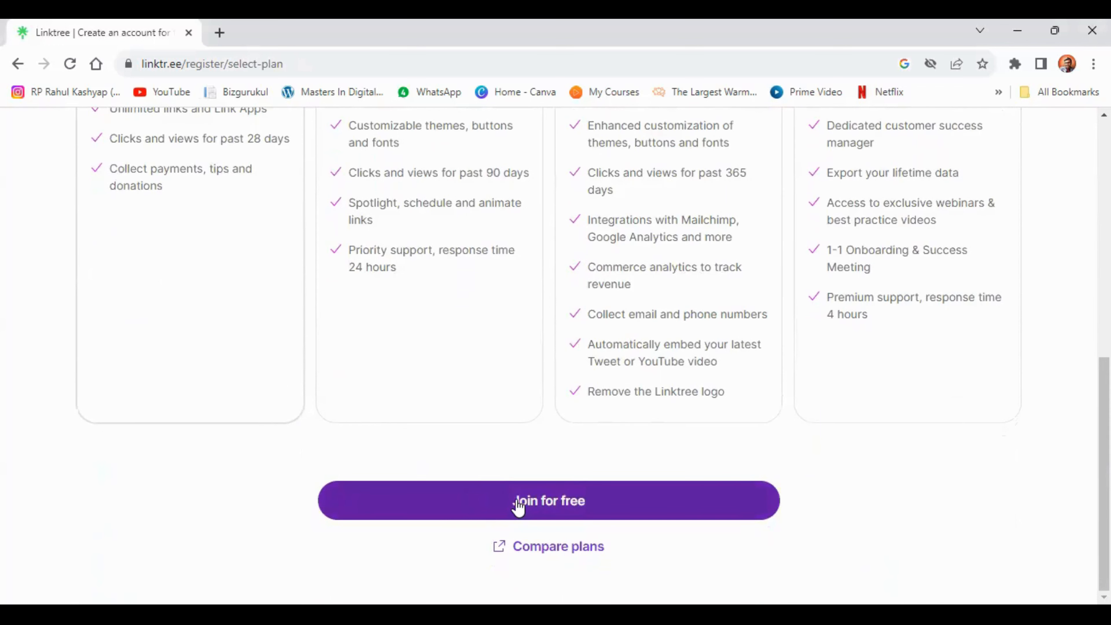
scroll(441, 466, "up", 4)
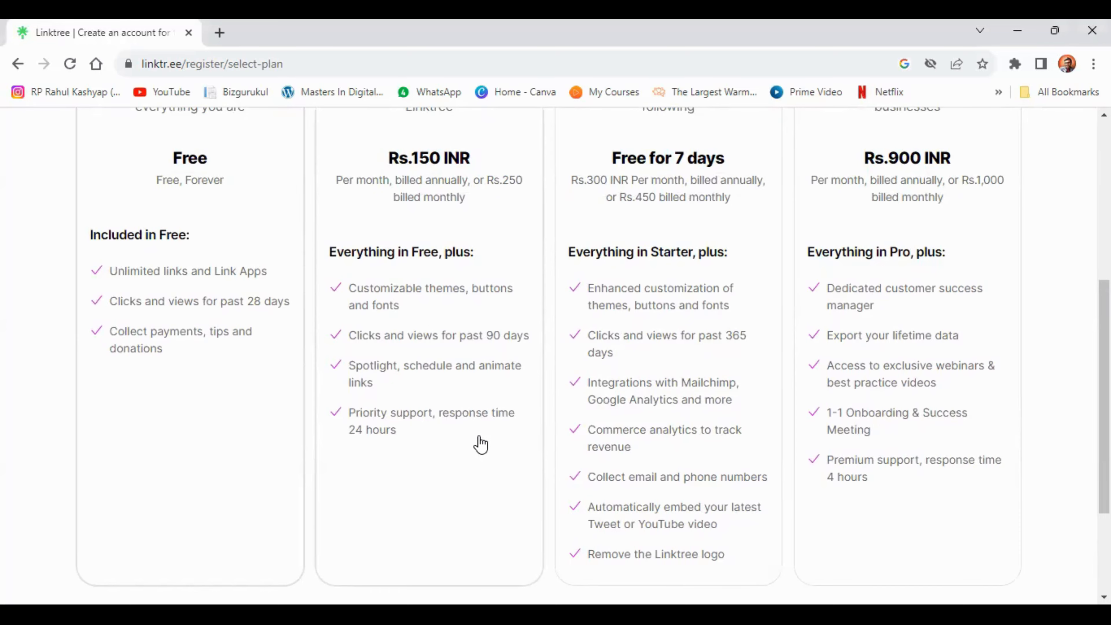
scroll(478, 442, "down", 3)
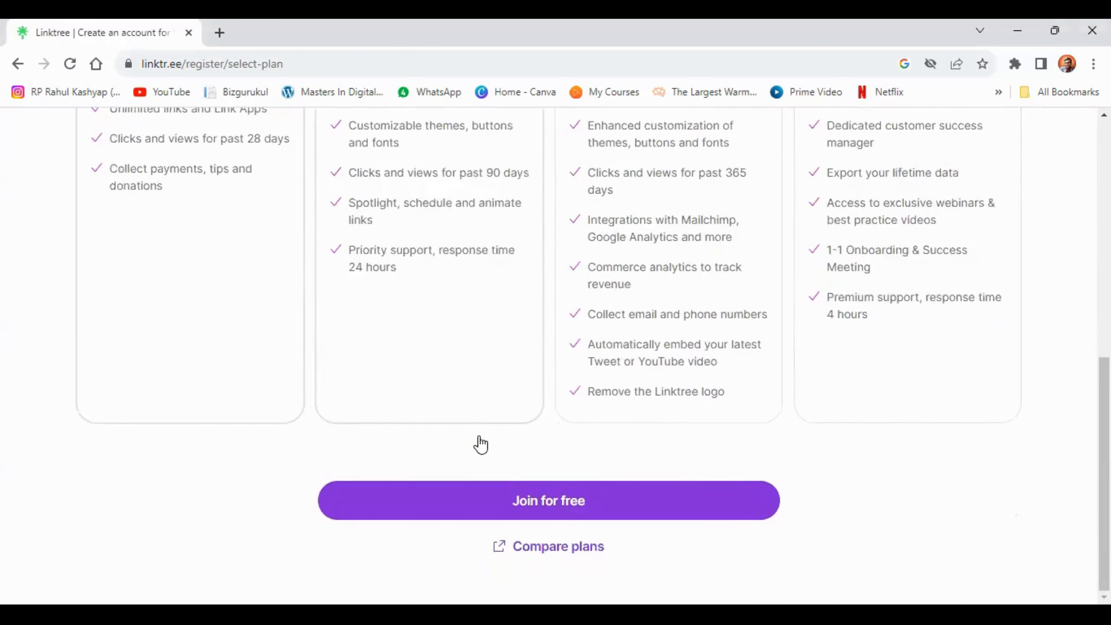
left_click(564, 500)
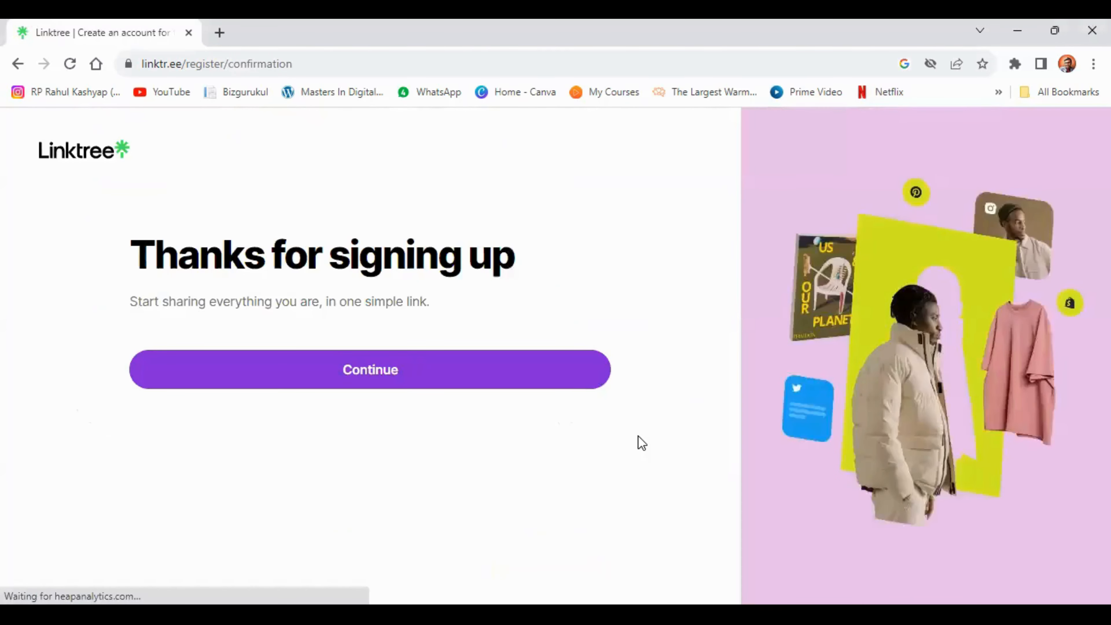
Step: Continue to the appearance setup and choose the blue abstract profile image
left_click(373, 385)
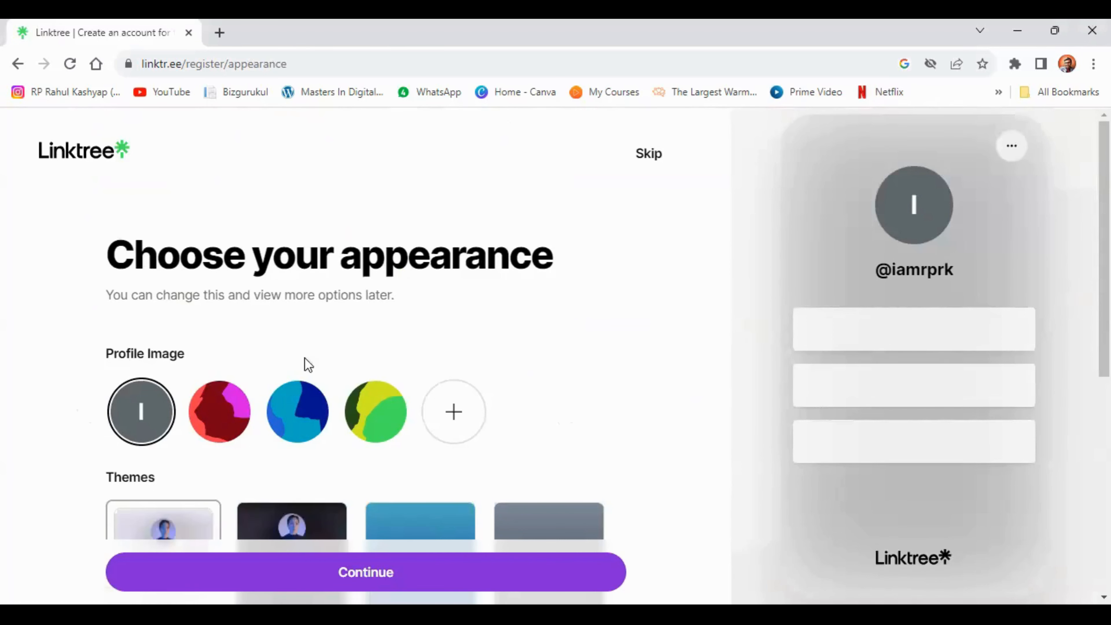
left_click(228, 418)
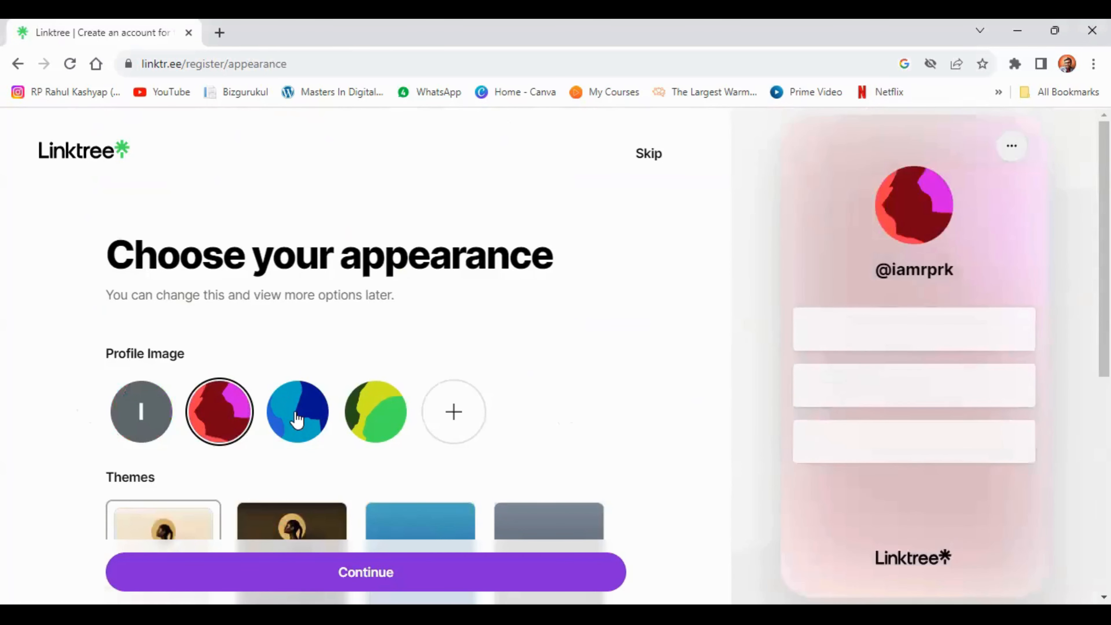
left_click(297, 421)
Step: Try the Lake Black, Spray, Noir, Air Black, Air Smoke and Air White themes on the page preview
scroll(313, 394, "down", 5)
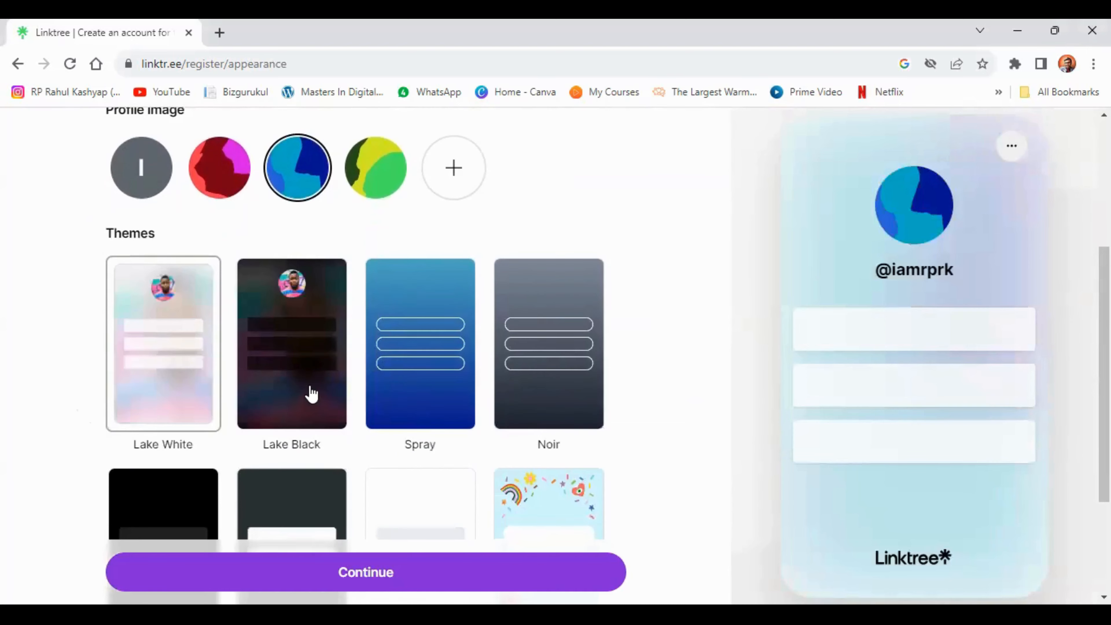
left_click(313, 394)
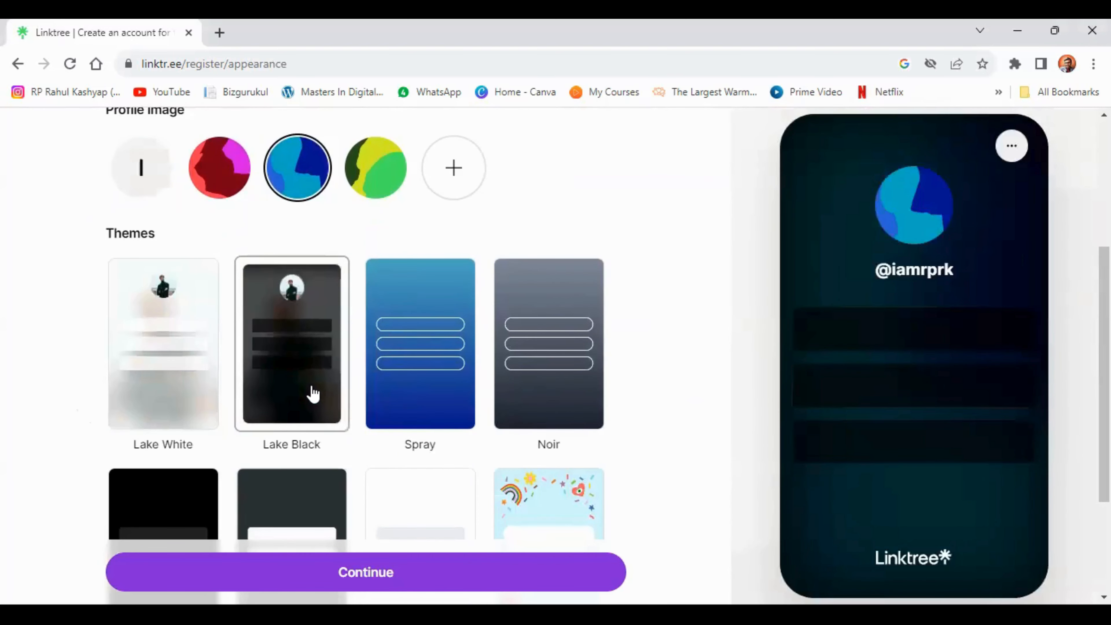
left_click(418, 379)
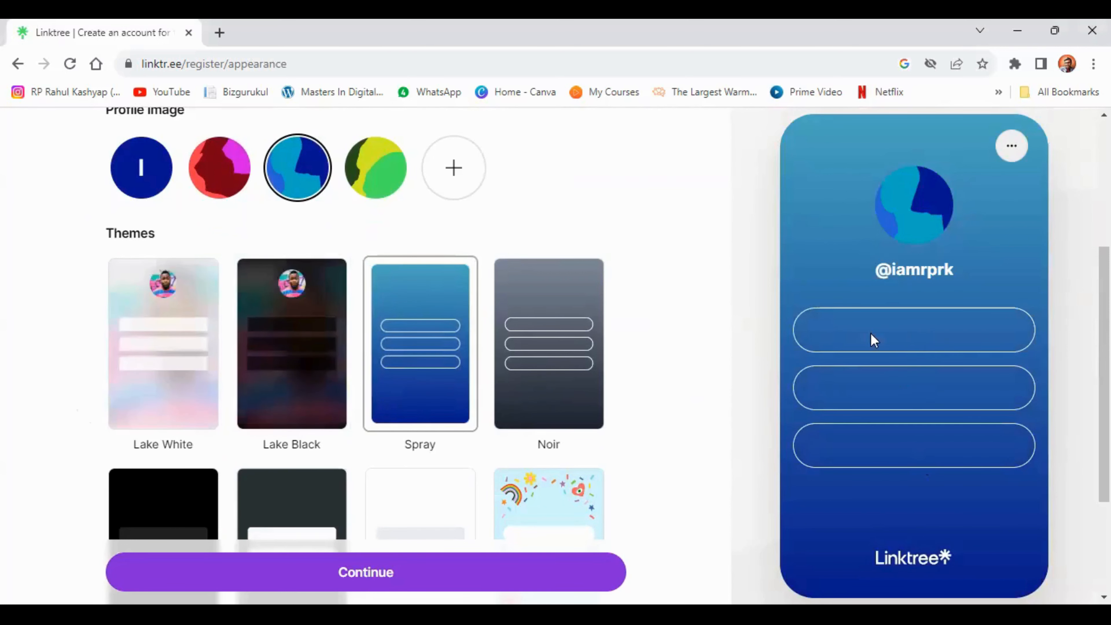
left_click(533, 350)
scroll(533, 355, "down", 4)
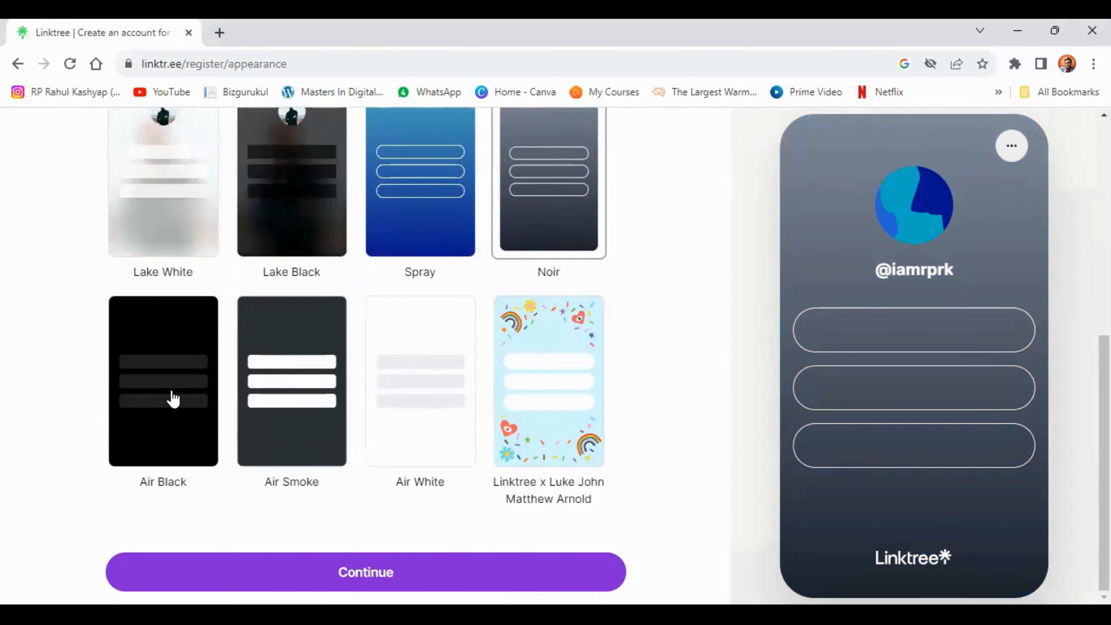
left_click(171, 396)
left_click(282, 398)
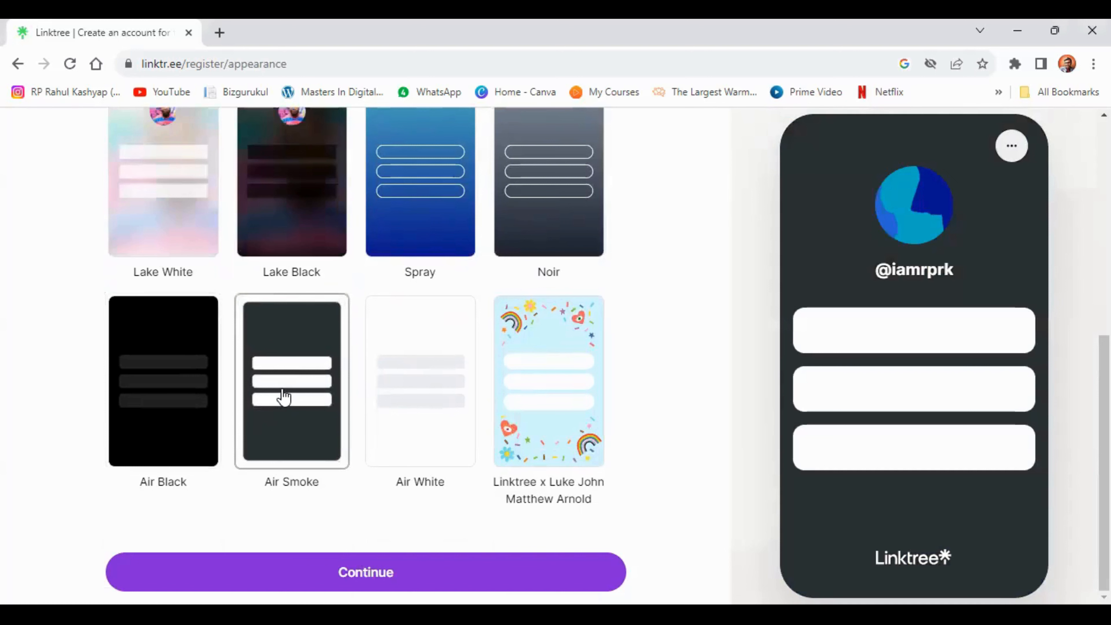
left_click(449, 390)
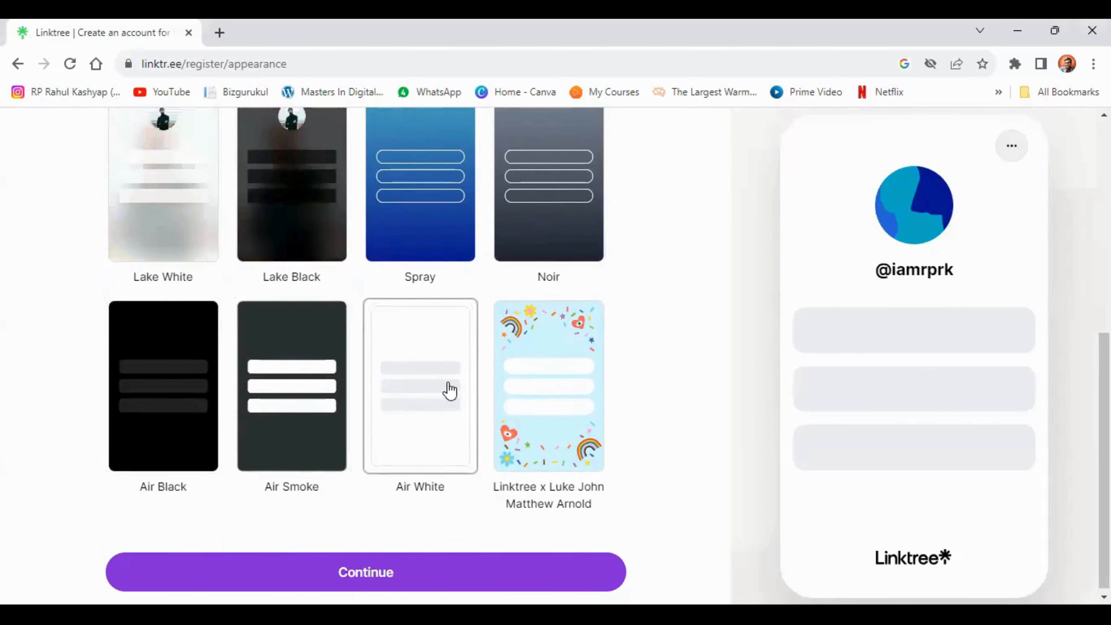
Step: Apply the Noir theme, finish the appearance setup and dismiss the Linktree setup checklist
scroll(449, 390, "up", 4)
left_click(539, 372)
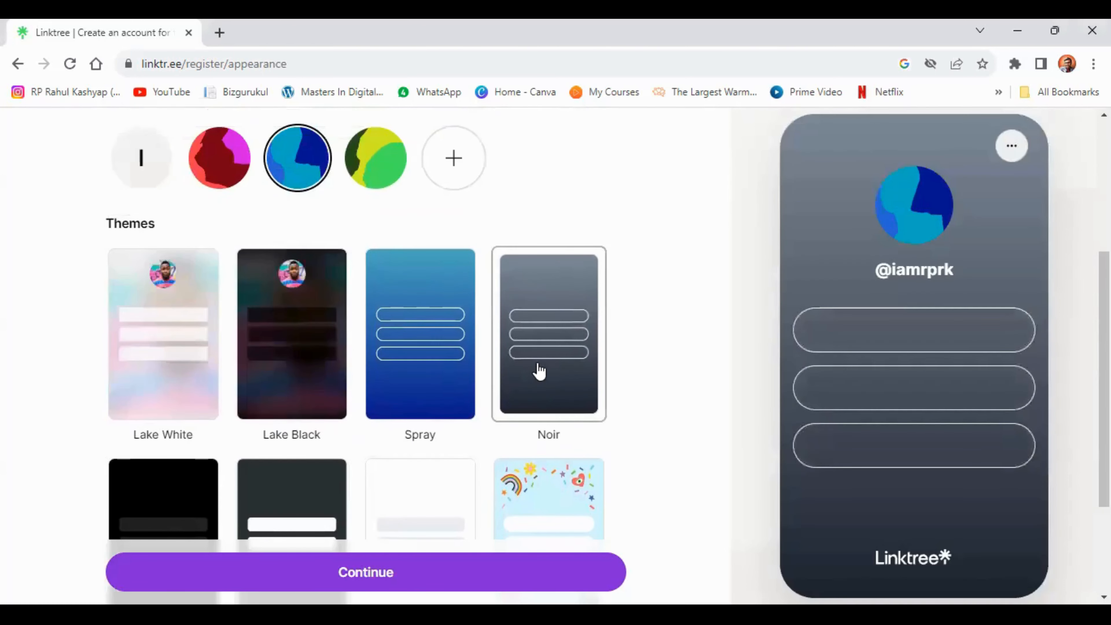
scroll(572, 362, "down", 3)
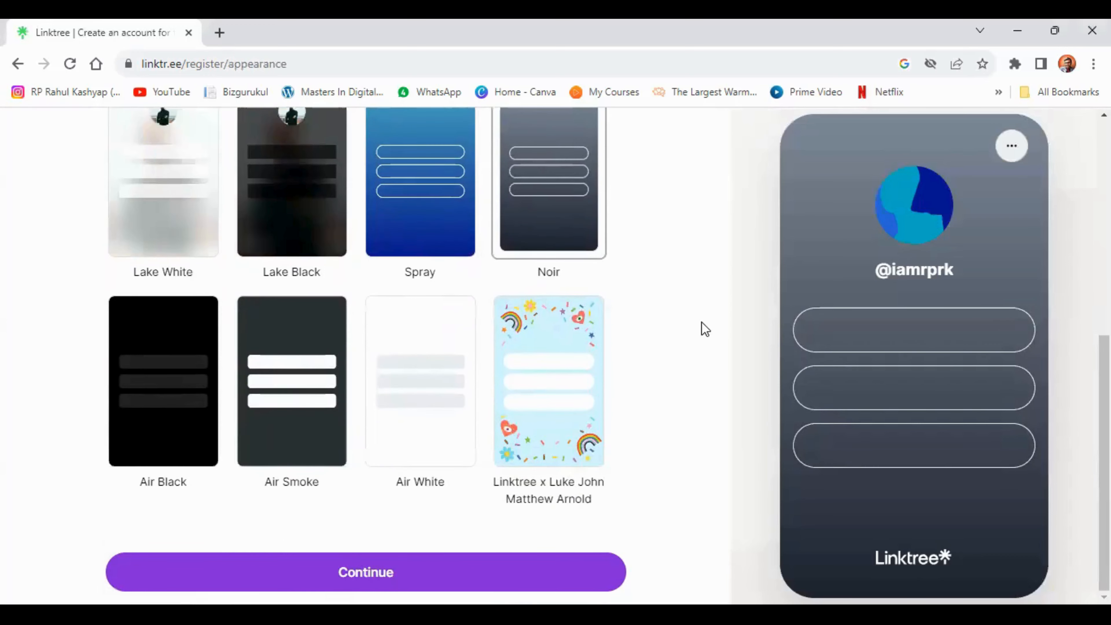
left_click(351, 577)
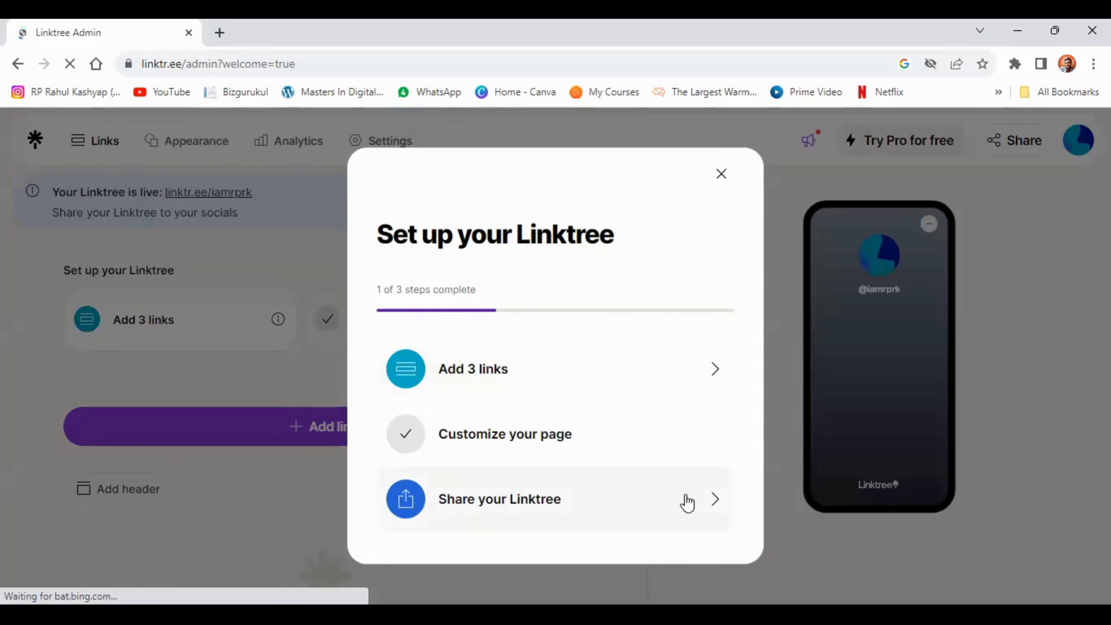
left_click(720, 182)
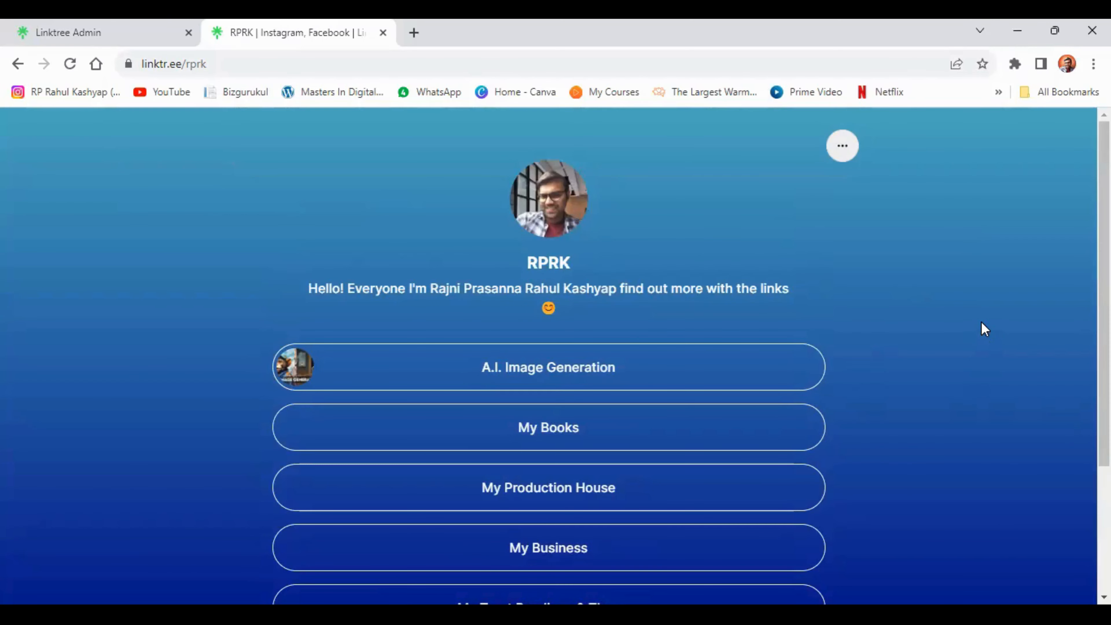
Step: Open the My Books link on the existing example Linktree profile to view its destination
scroll(983, 329, "down", 3)
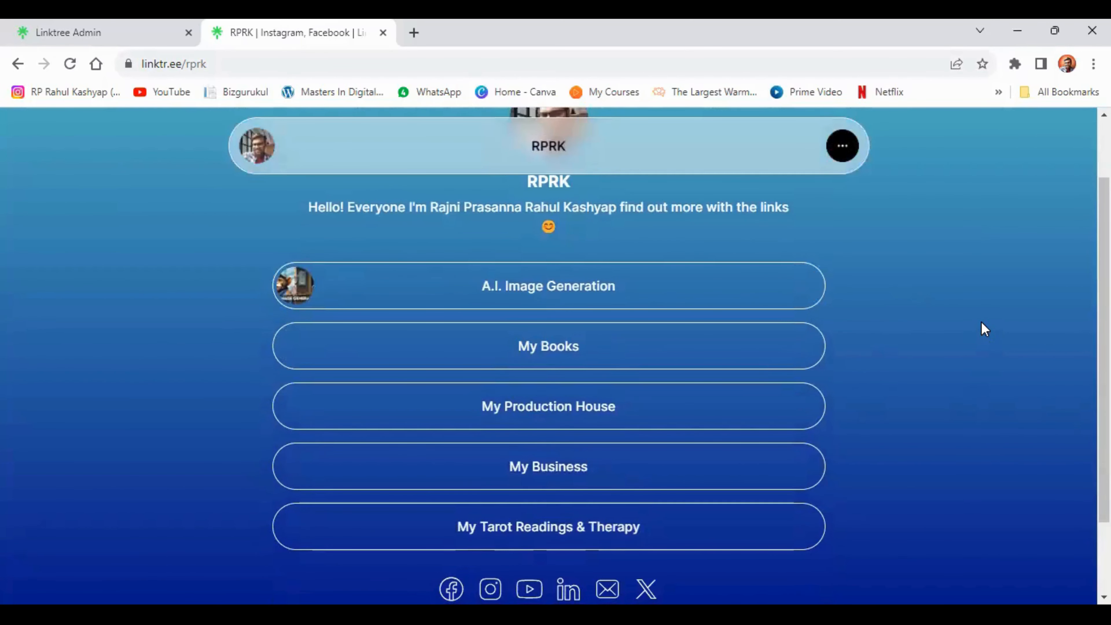
left_click(664, 345)
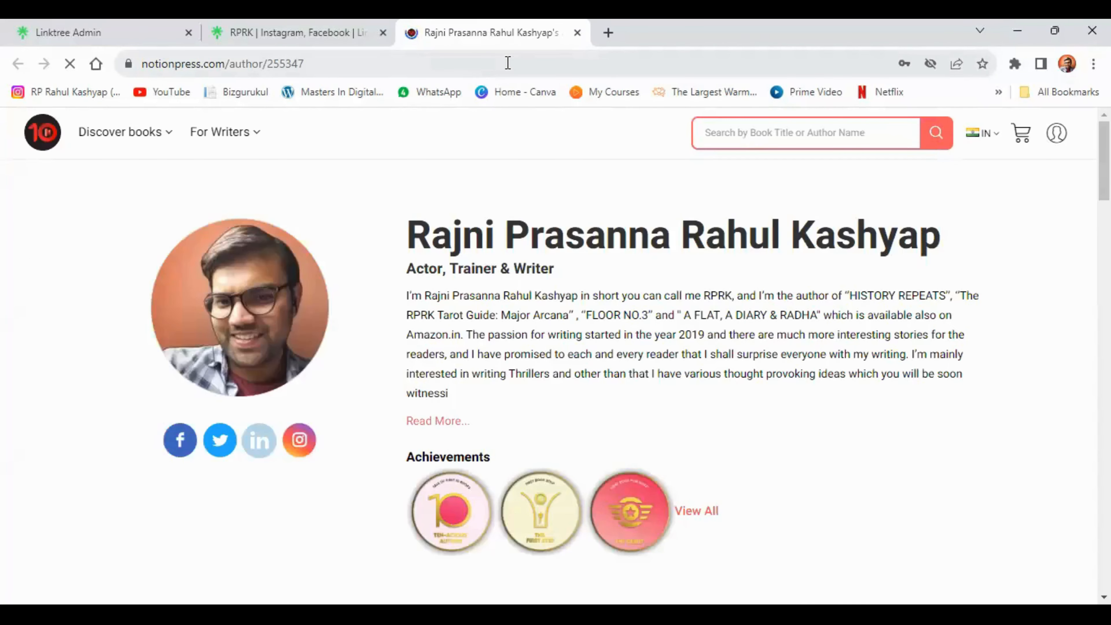
Step: Copy the Notion Press author page's address and add it as a new link in the Linktree admin
left_click(507, 63)
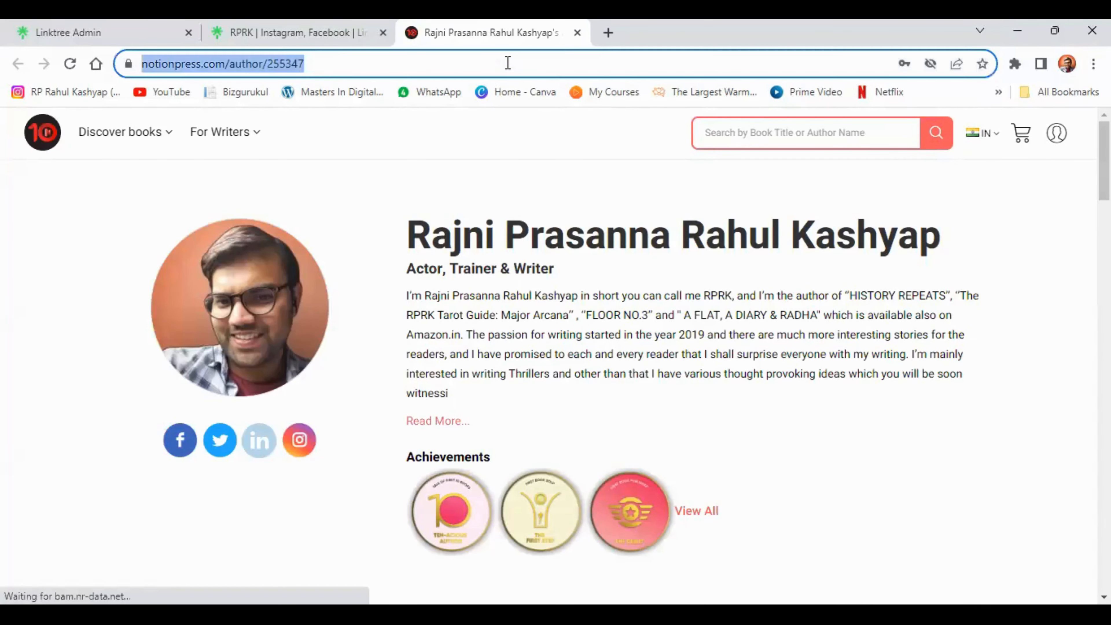
right_click(284, 60)
left_click(324, 159)
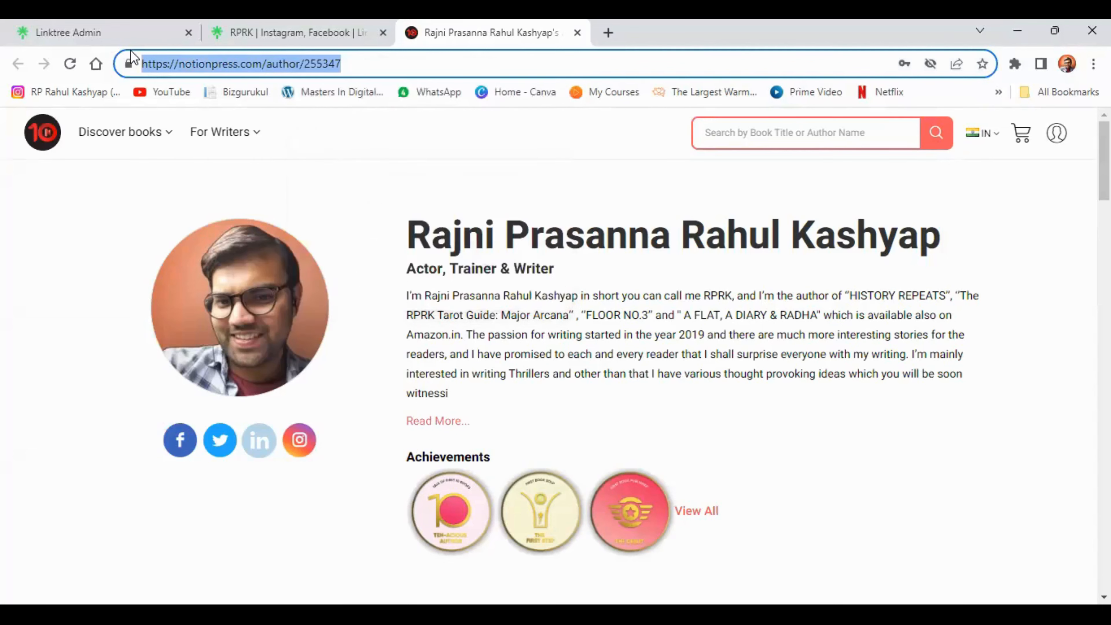
left_click(124, 24)
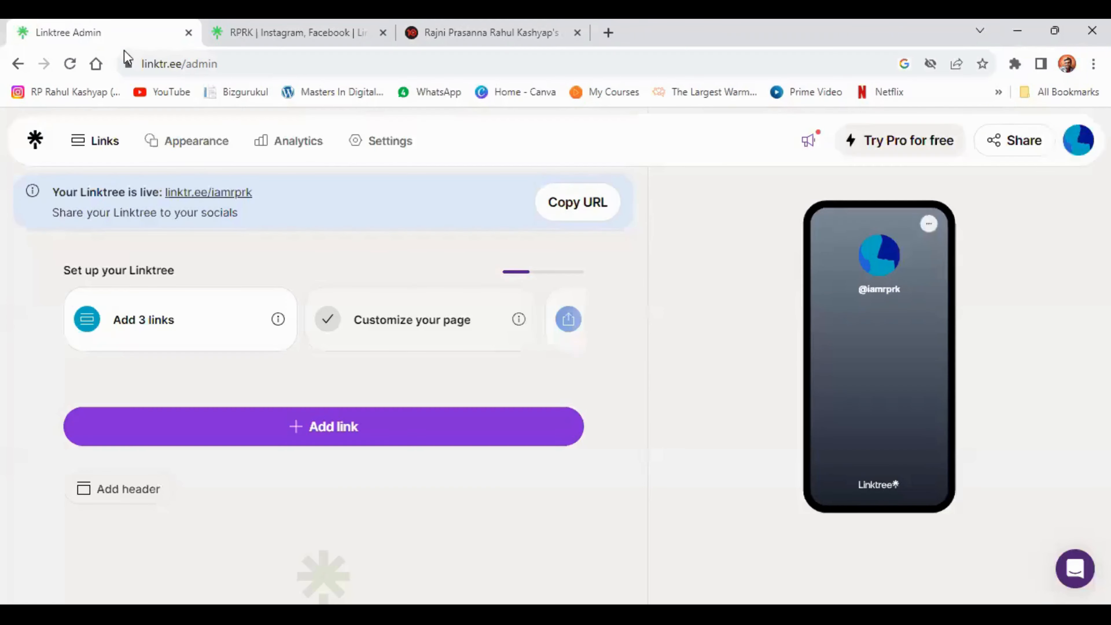
left_click(316, 430)
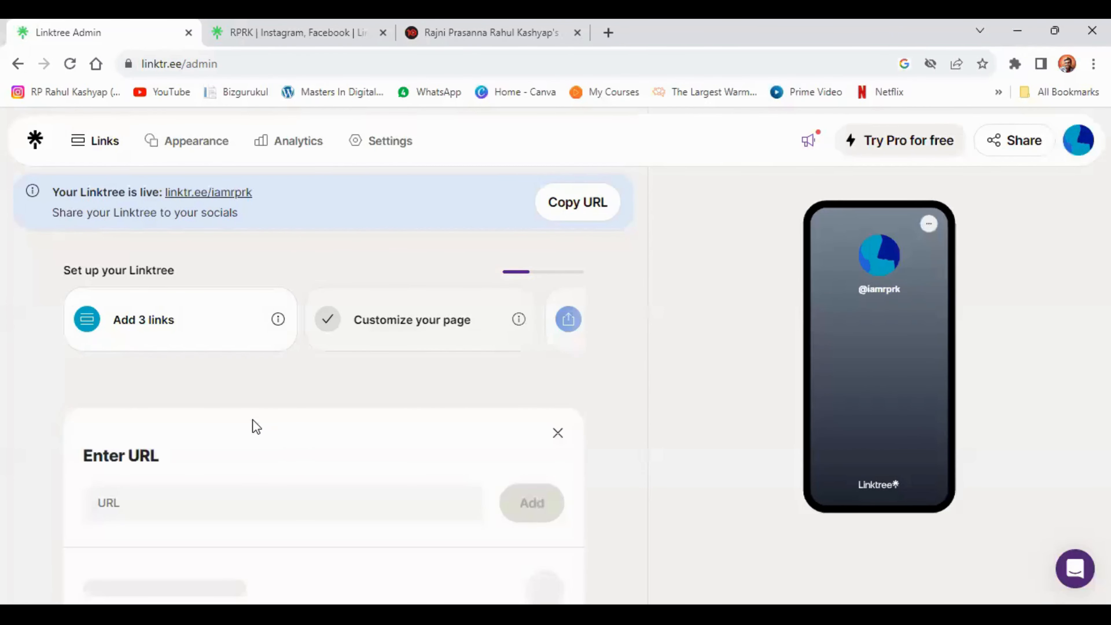
left_click(236, 496)
right_click(236, 496)
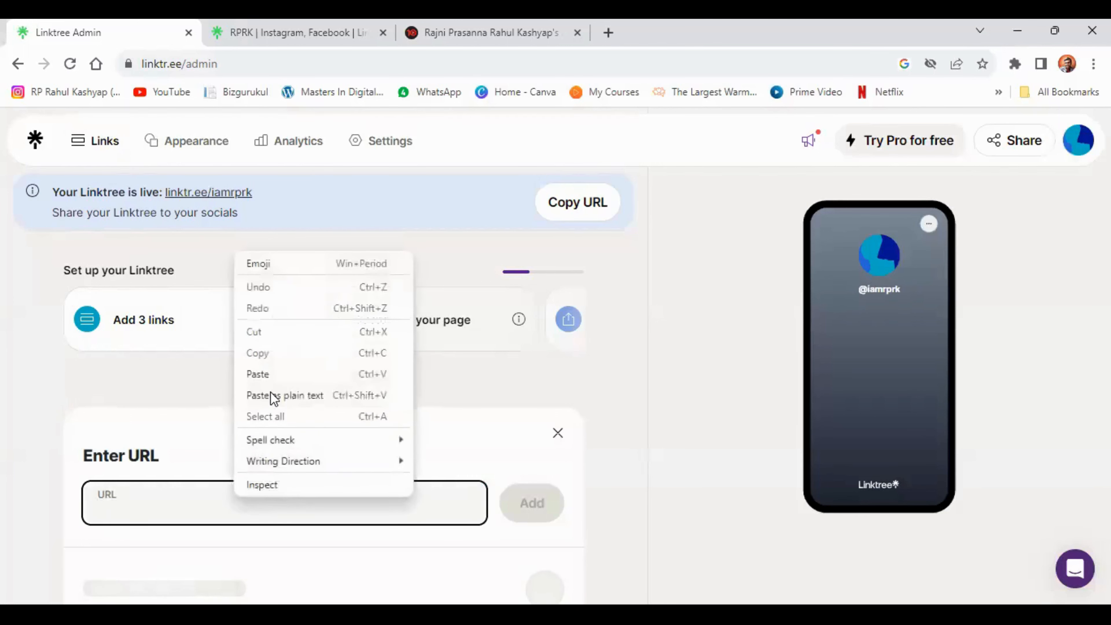
left_click(268, 375)
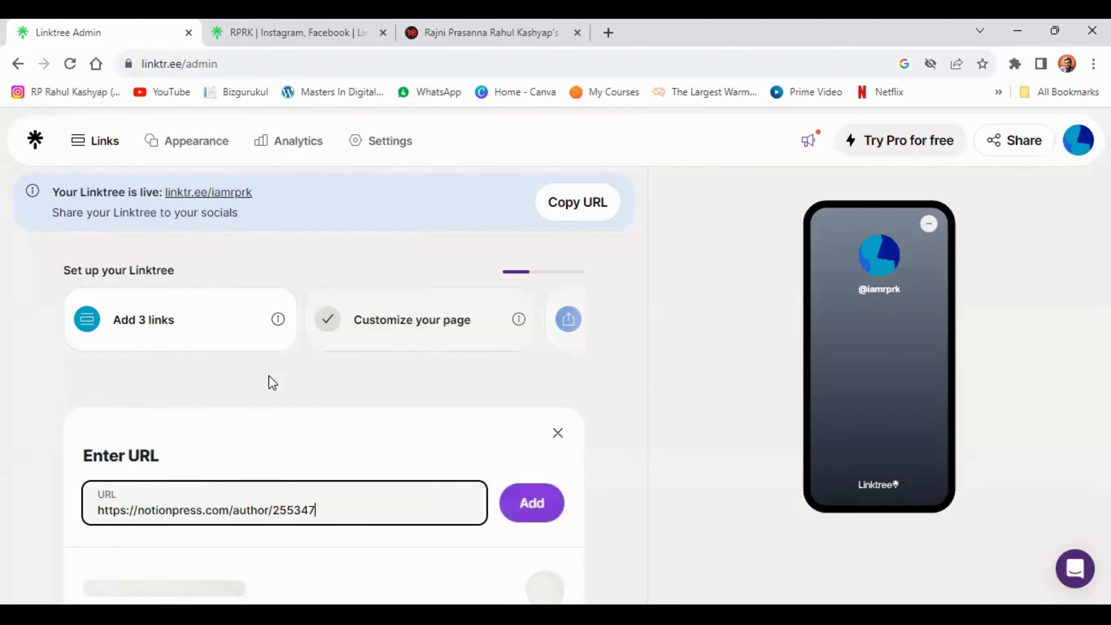
left_click(527, 519)
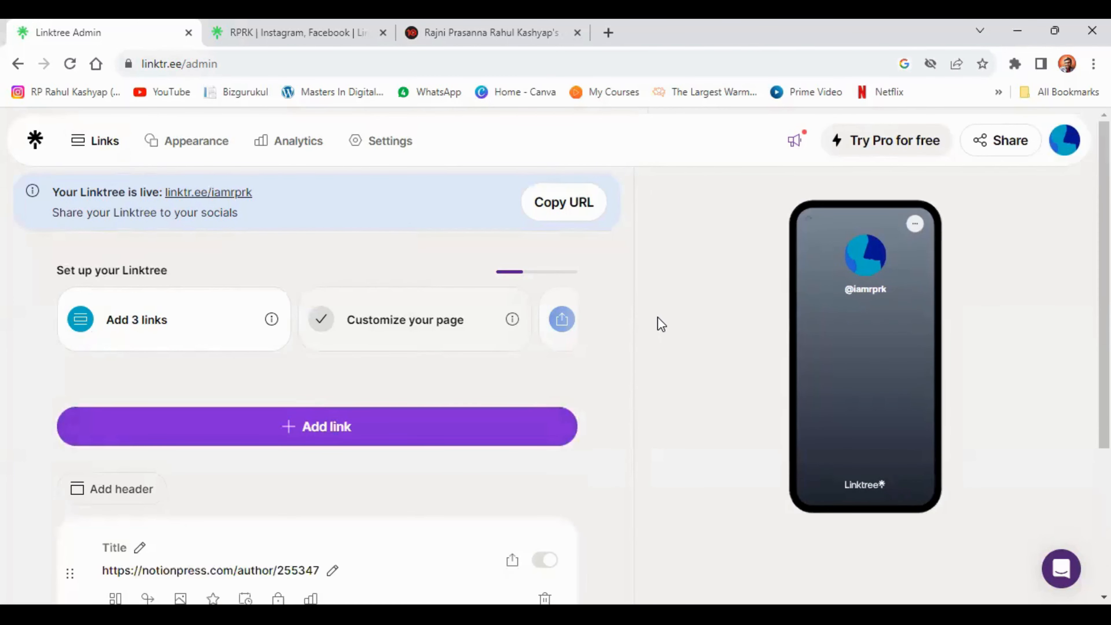
Step: Rename the Notion Press link's title as My Books
scroll(661, 324, "down", 1)
scroll(661, 324, "down", 3)
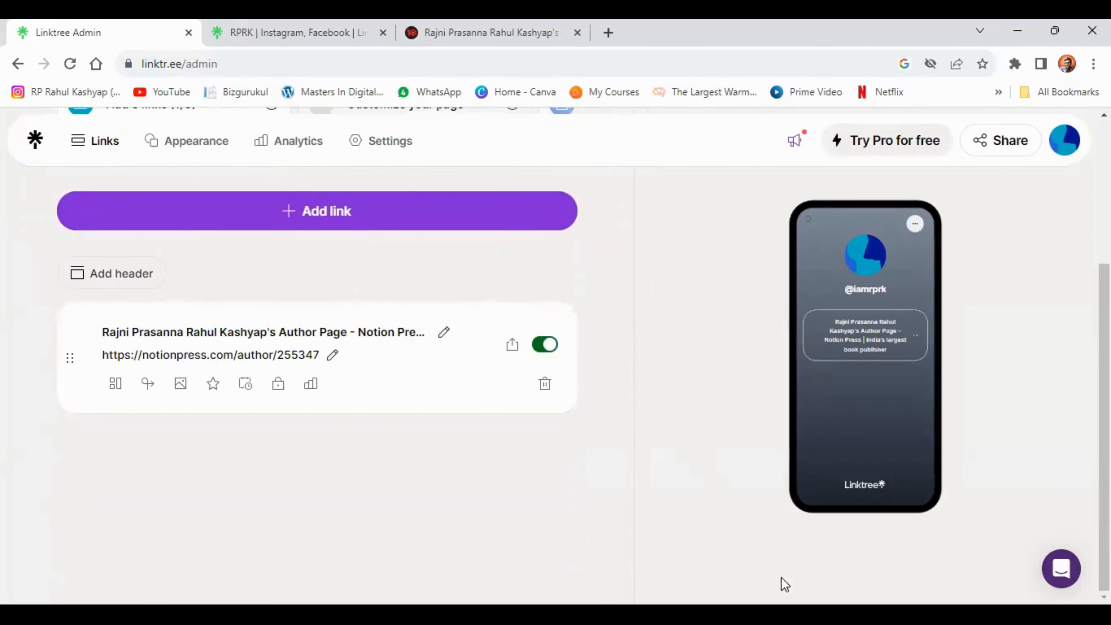
left_click(445, 337)
key("ctrl+a")
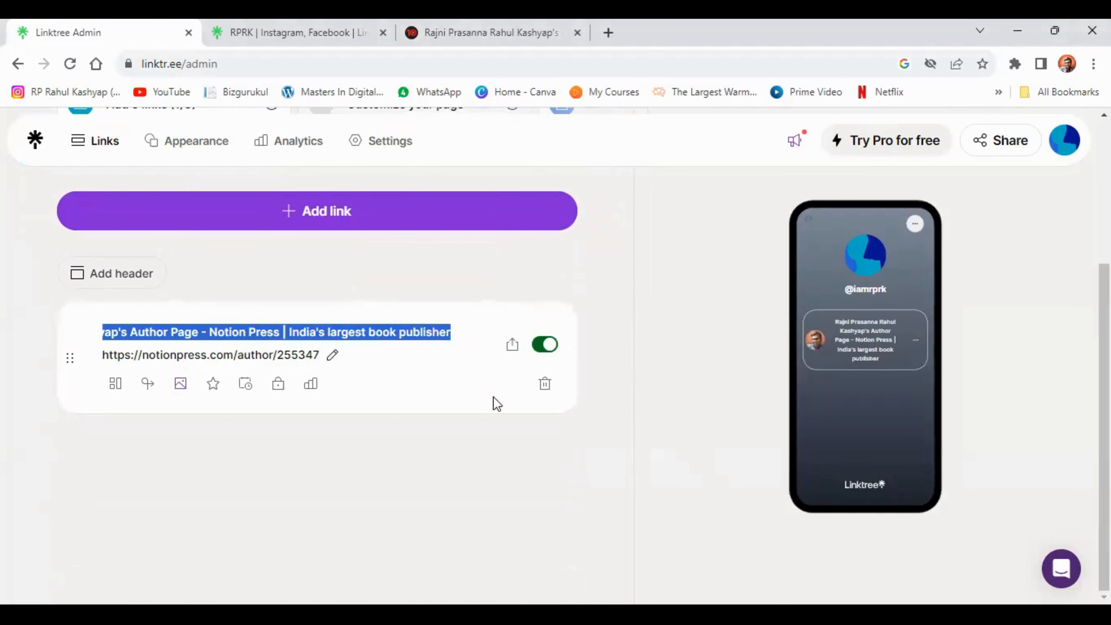
type("M")
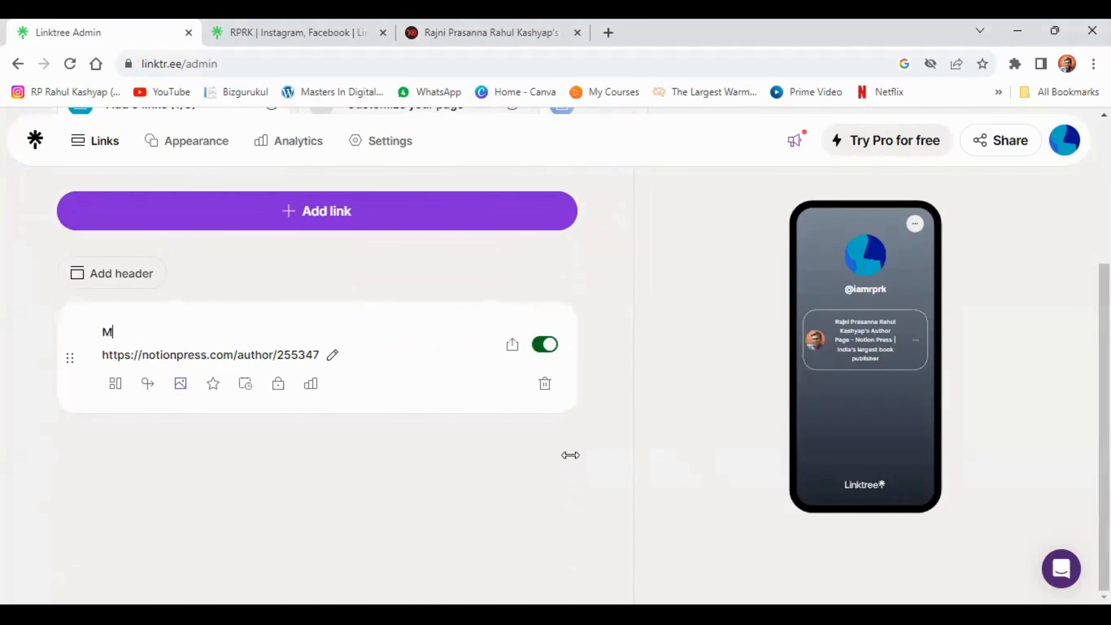
type("y ")
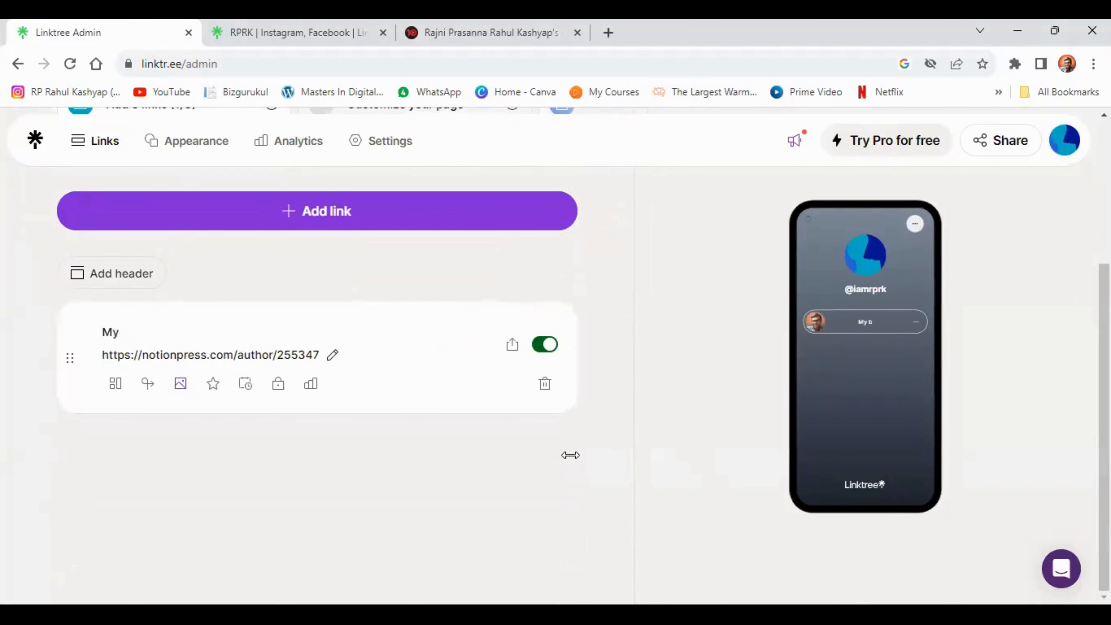
type("Books")
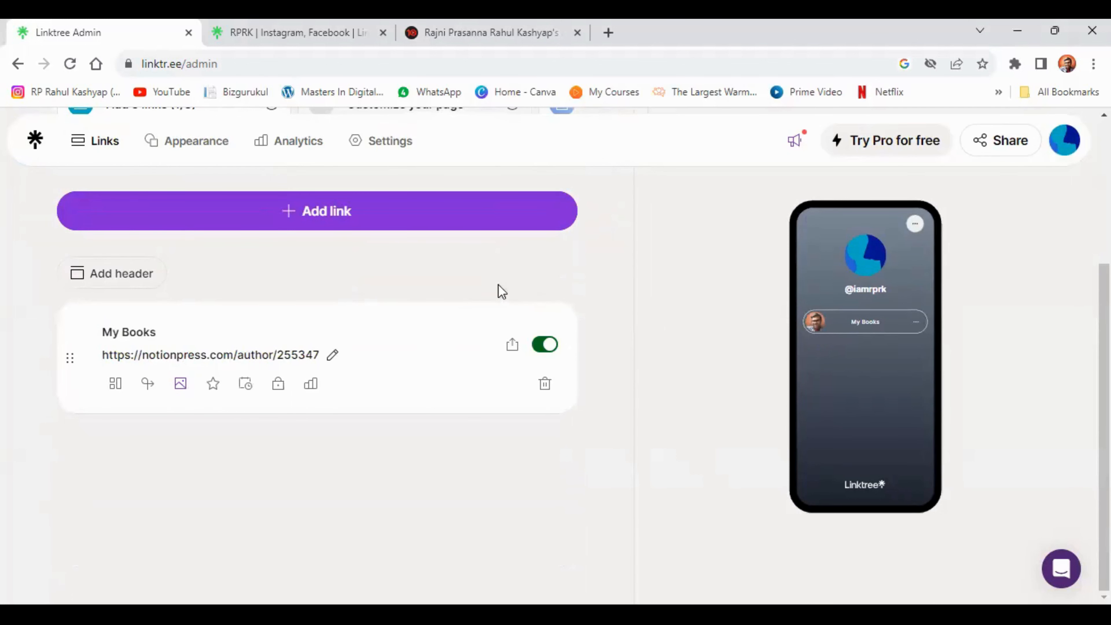
Step: Start another new link and copy the web address that My Business opens on the example Linktree profile
left_click(341, 214)
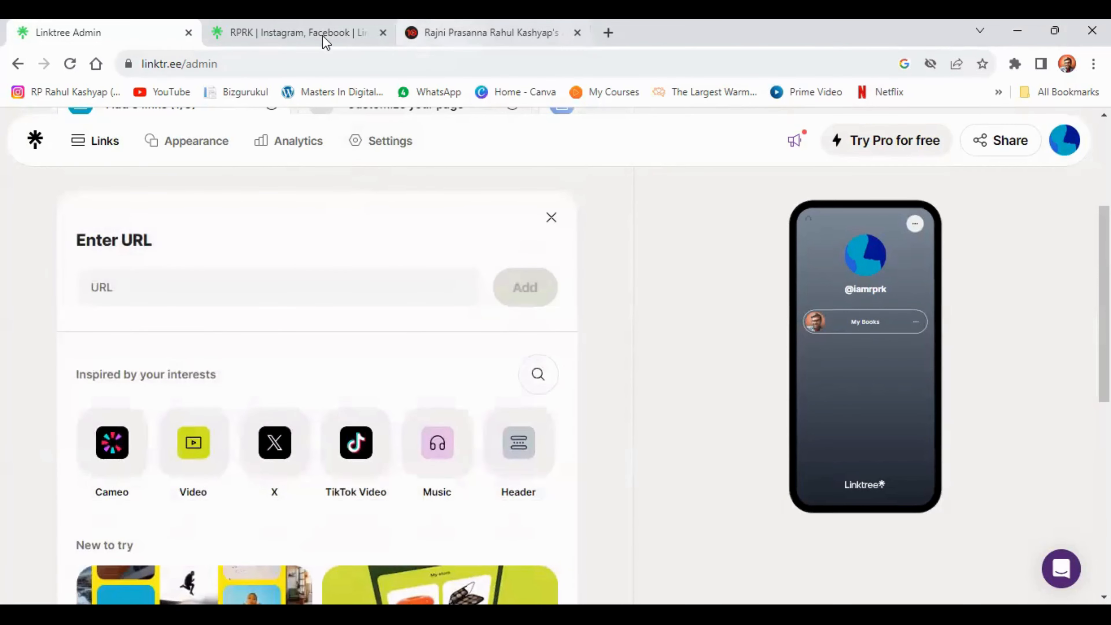
left_click(313, 37)
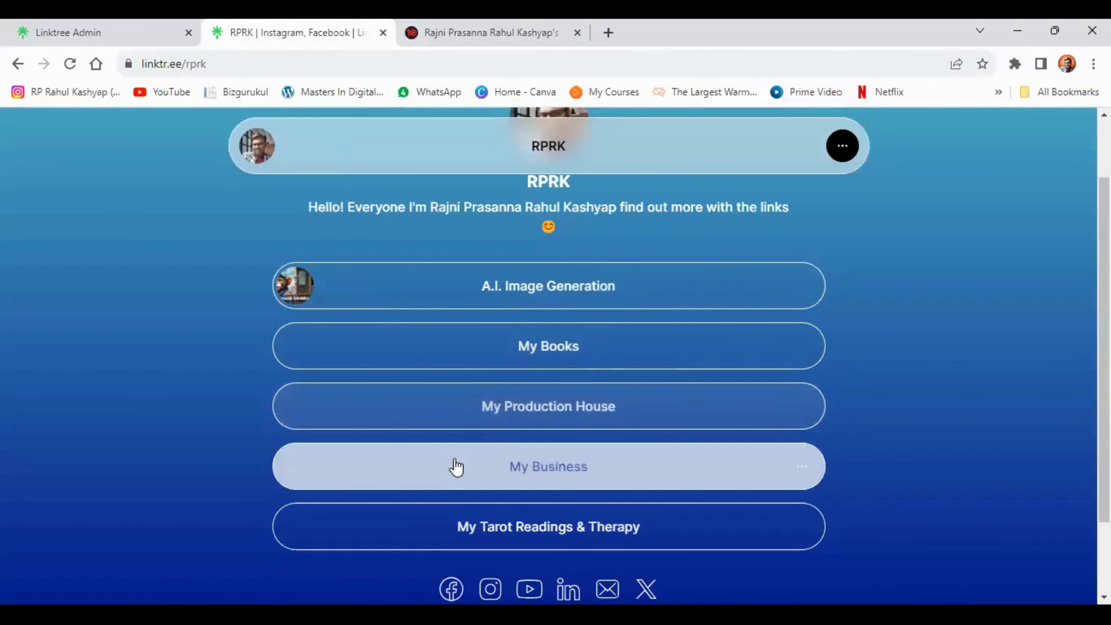
left_click(537, 468)
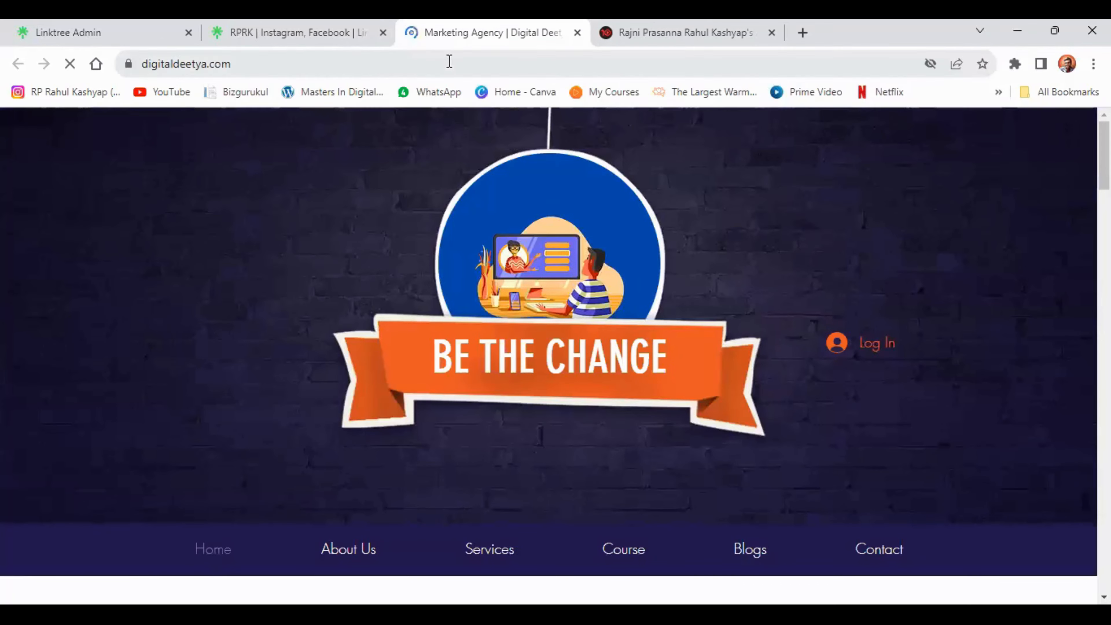
left_click(449, 61)
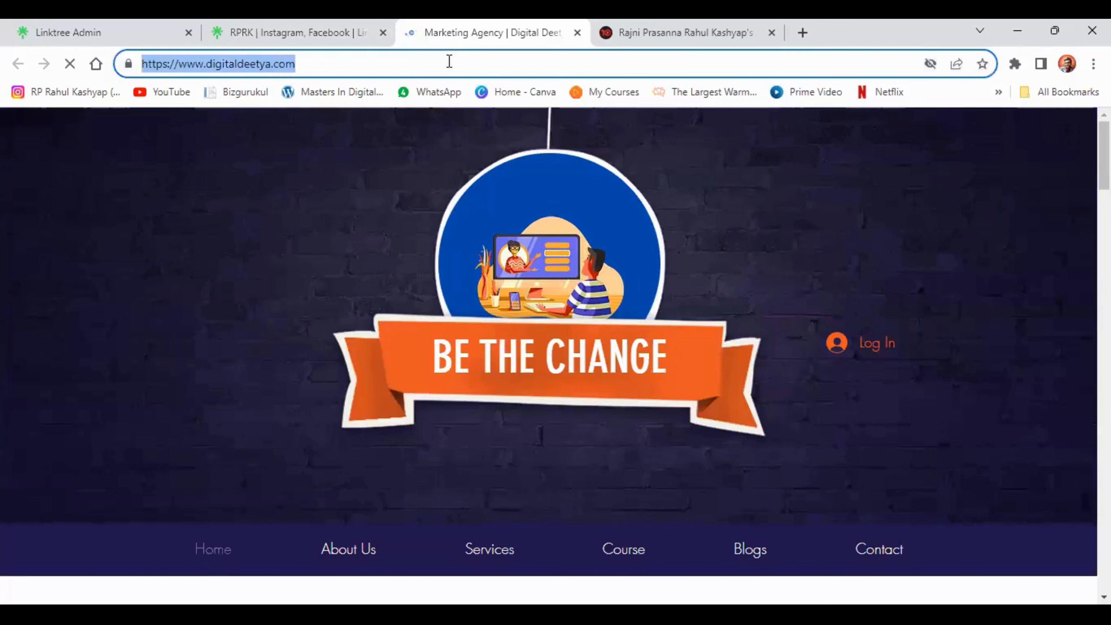
right_click(280, 71)
left_click(321, 172)
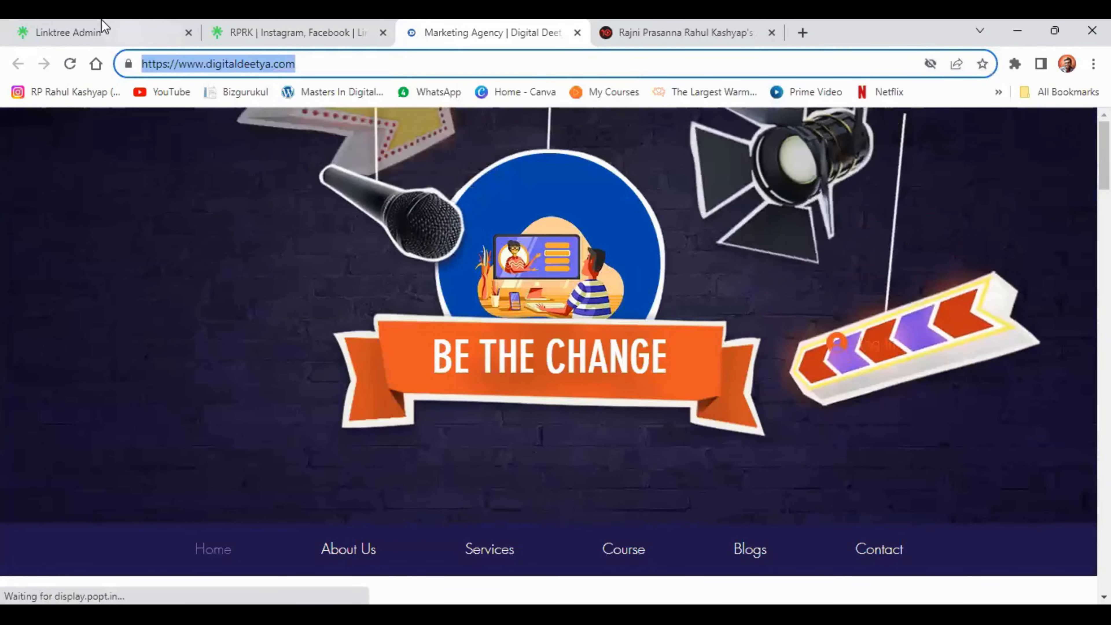
left_click(101, 28)
left_click(190, 289)
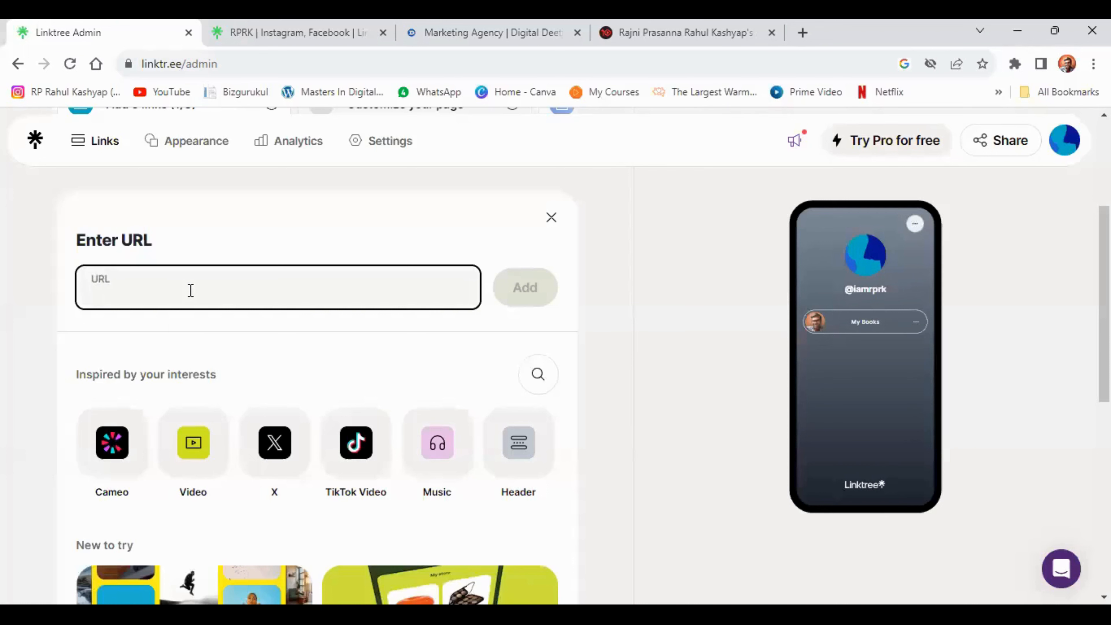
right_click(198, 290)
left_click(227, 411)
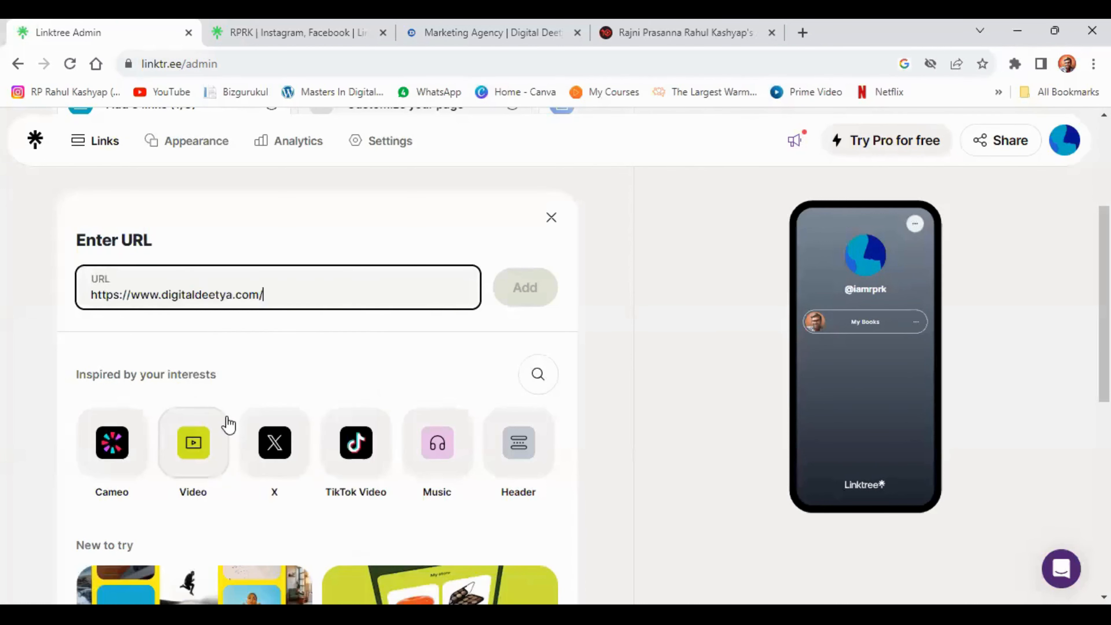
left_click(526, 294)
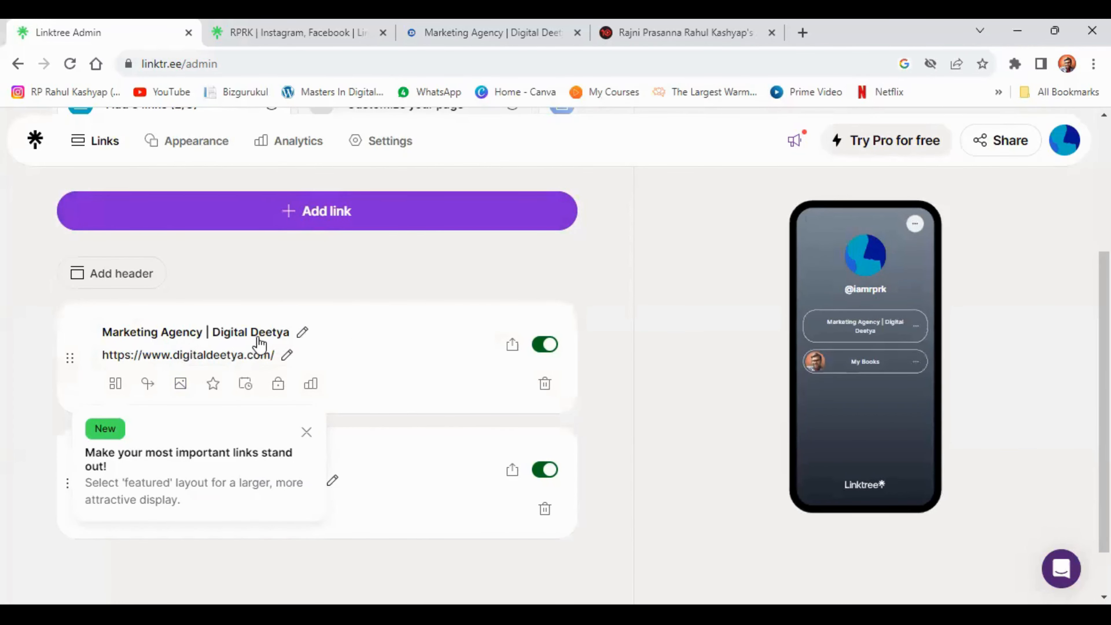
Step: Replace the Digital Deetya link's title with My Business
left_click(302, 332)
key("BackSpace")
key("BackSpace")
key("BackSpace")
key("BackSpace")
key("BackSpace")
key("BackSpace")
key("BackSpace")
key("BackSpace")
key("BackSpace")
key("BackSpace")
key("BackSpace")
key("BackSpace")
key("BackSpace")
key("BackSpace")
key("BackSpace")
key("BackSpace")
key("BackSpace")
key("BackSpace")
key("BackSpace")
key("BackSpace")
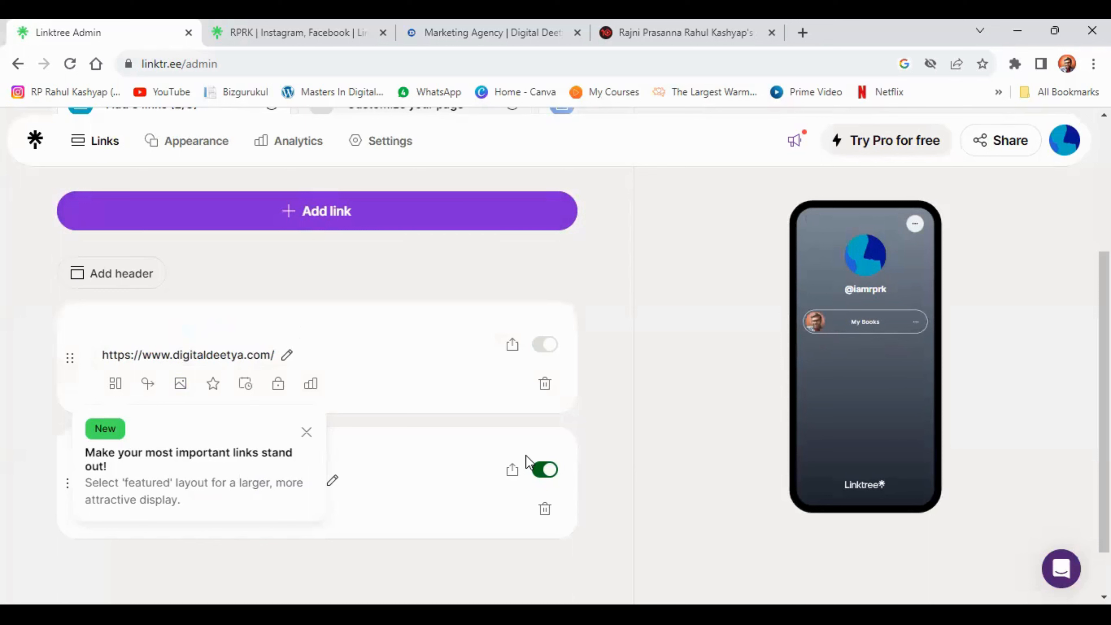
type("M")
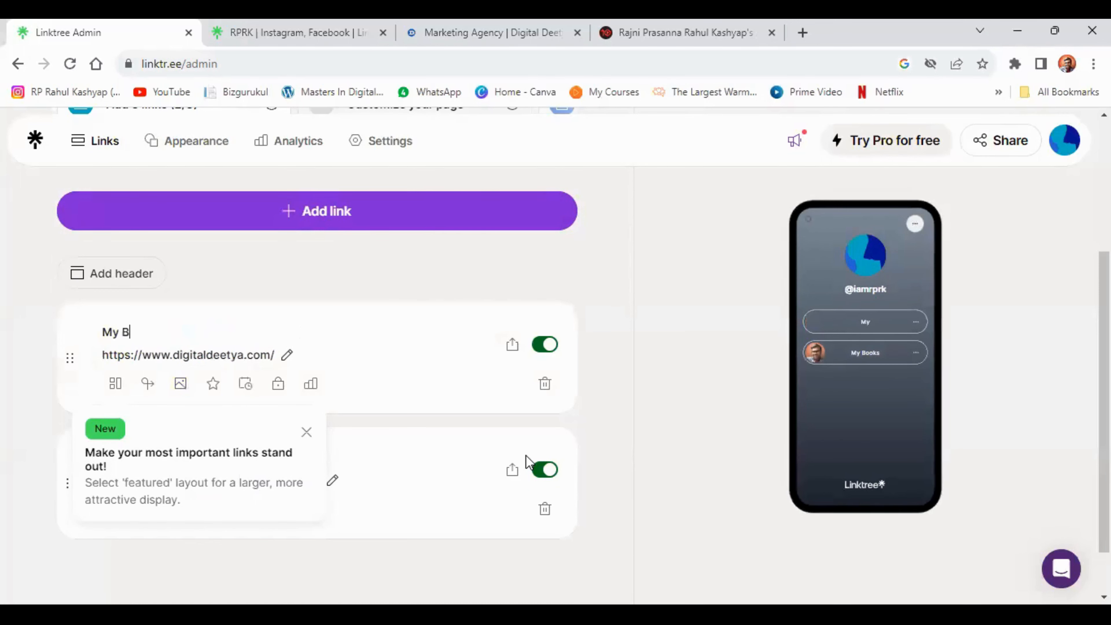
type("y Busine")
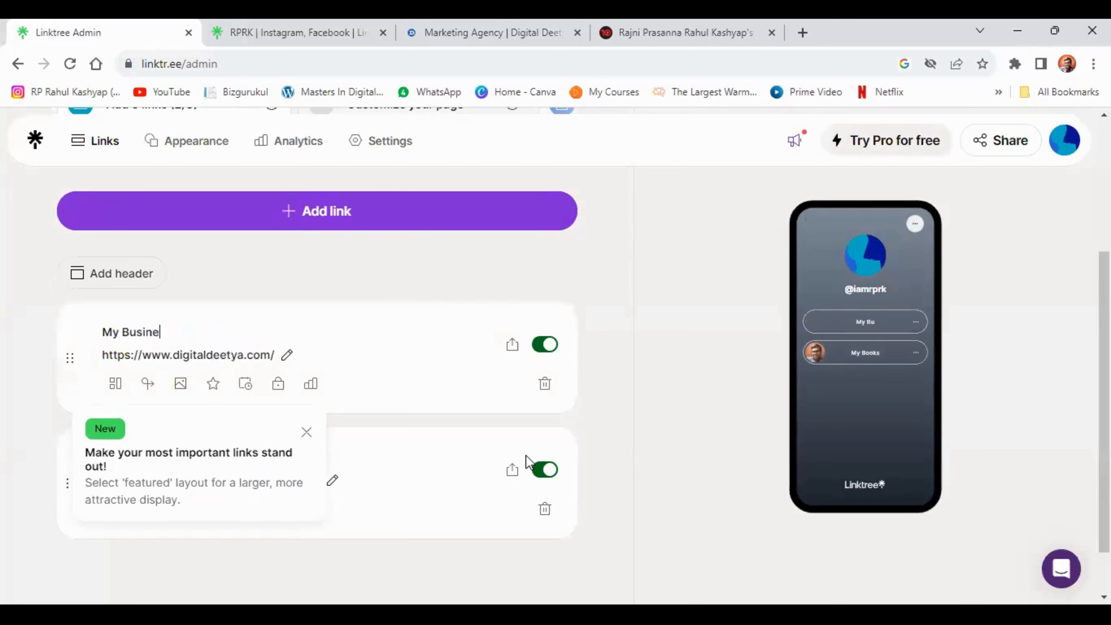
type("ss")
key("Return")
Step: Add a new header above the My Business and My Books links
scroll(413, 297, "up", 3)
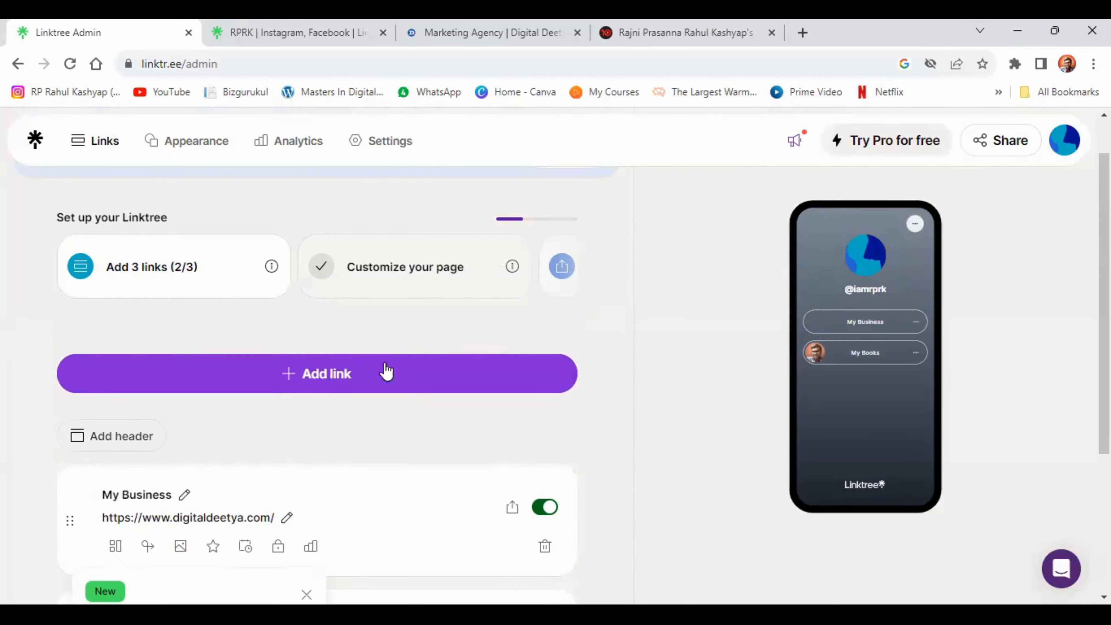
left_click(120, 440)
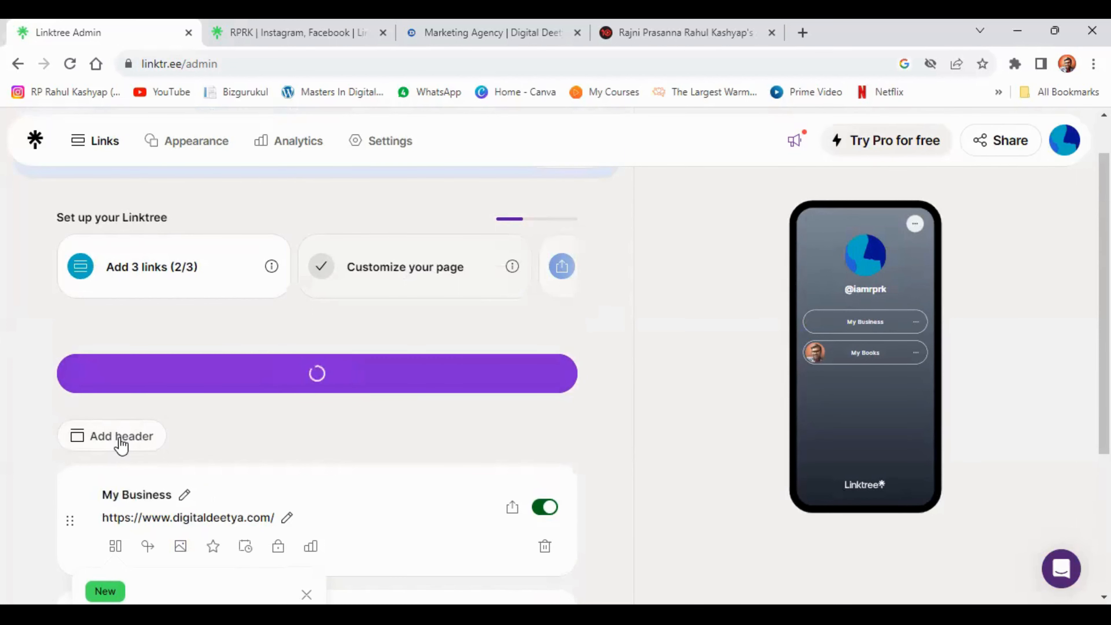
scroll(240, 406, "down", 3)
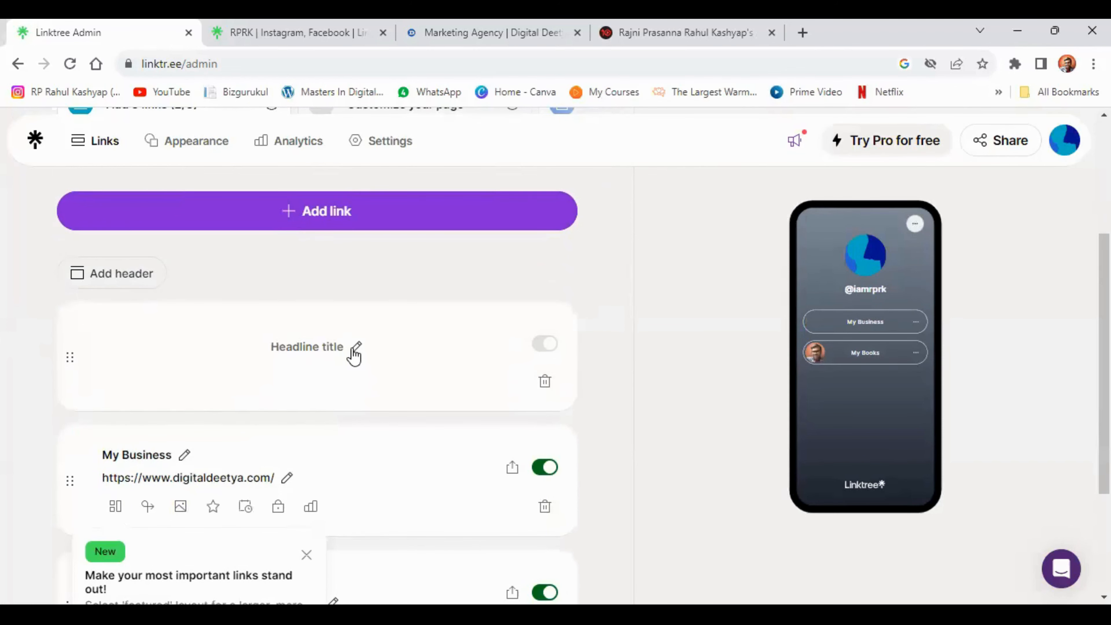
Step: Copy the profile title RPRK from the example Linktree page
left_click(317, 34)
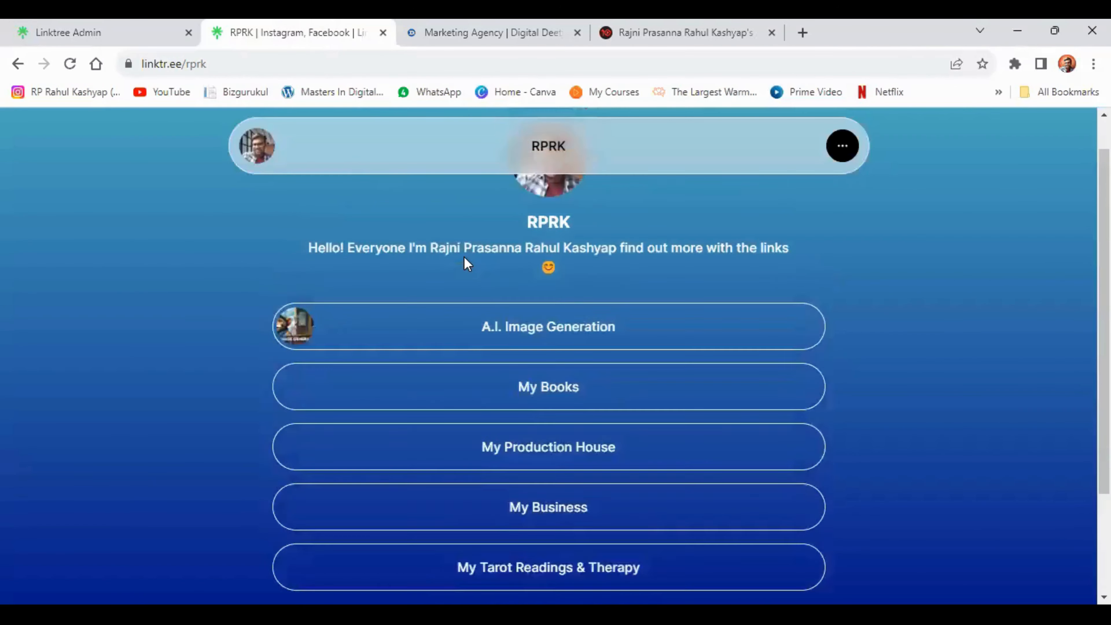
scroll(467, 264, "up", 1)
double_click(556, 264)
right_click(552, 265)
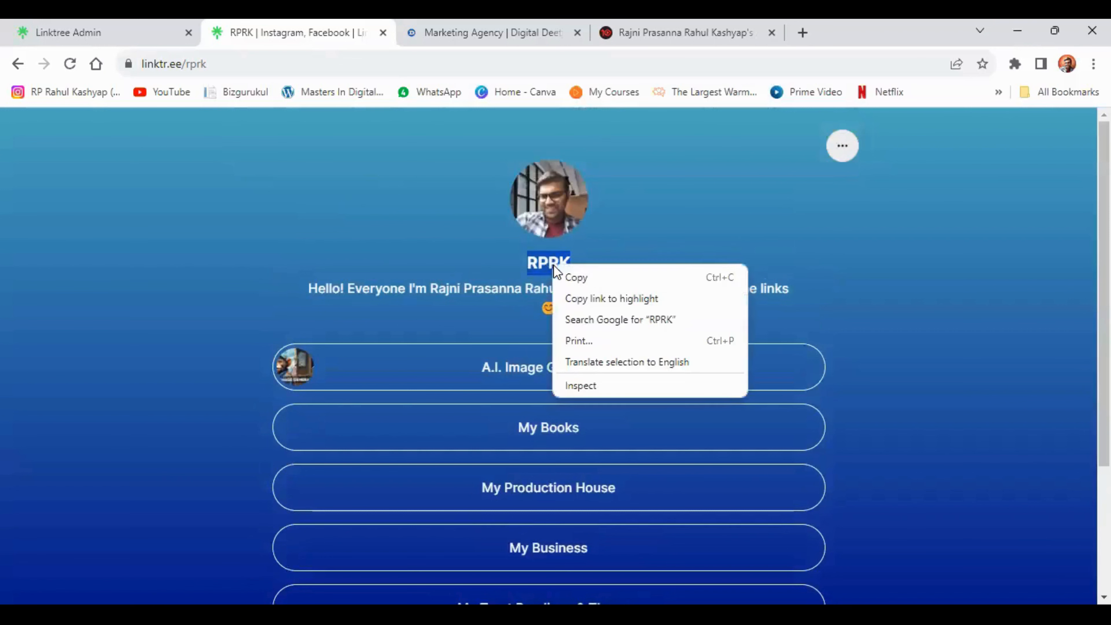
left_click(567, 276)
Step: Set the new header's headline title to the copied text RPRK in the Linktree admin
left_click(142, 34)
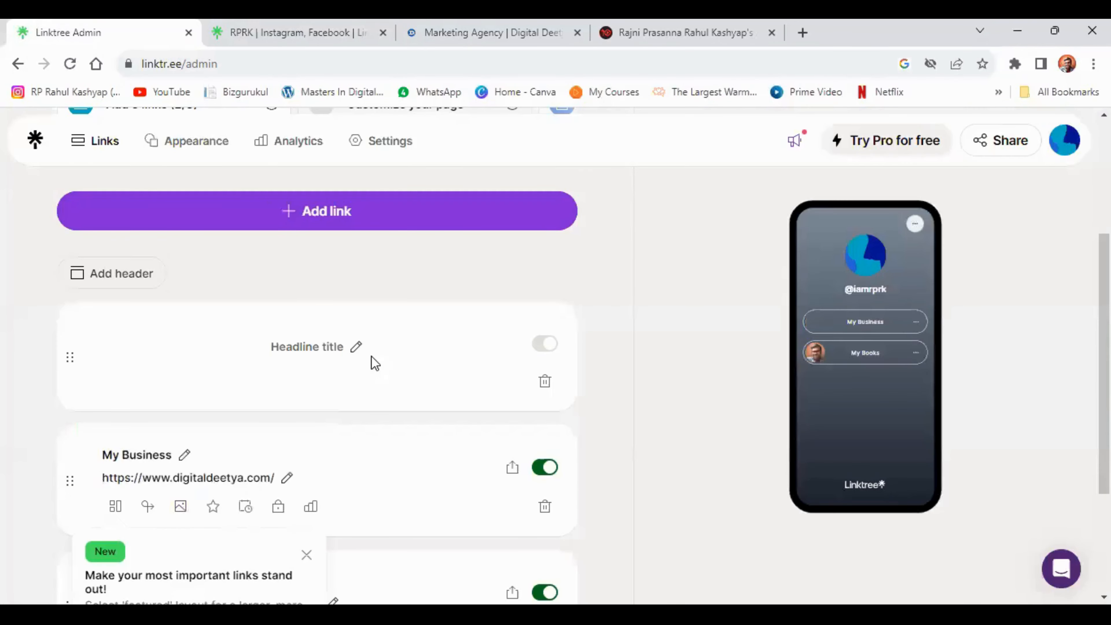
left_click(355, 349)
scroll(290, 344, "up", 3)
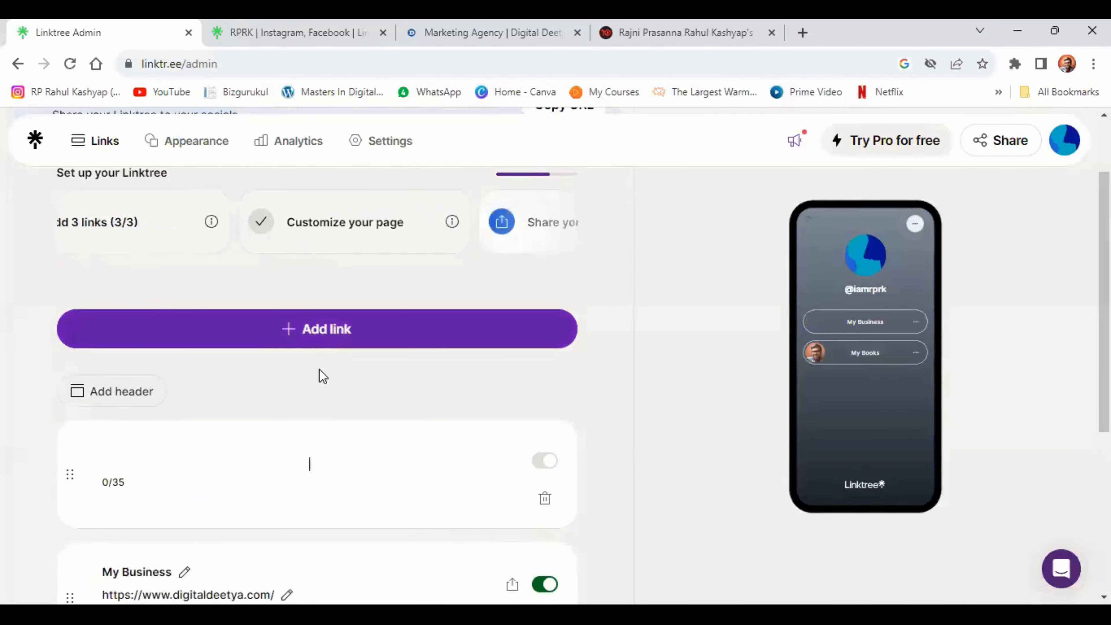
right_click(309, 461)
left_click(345, 341)
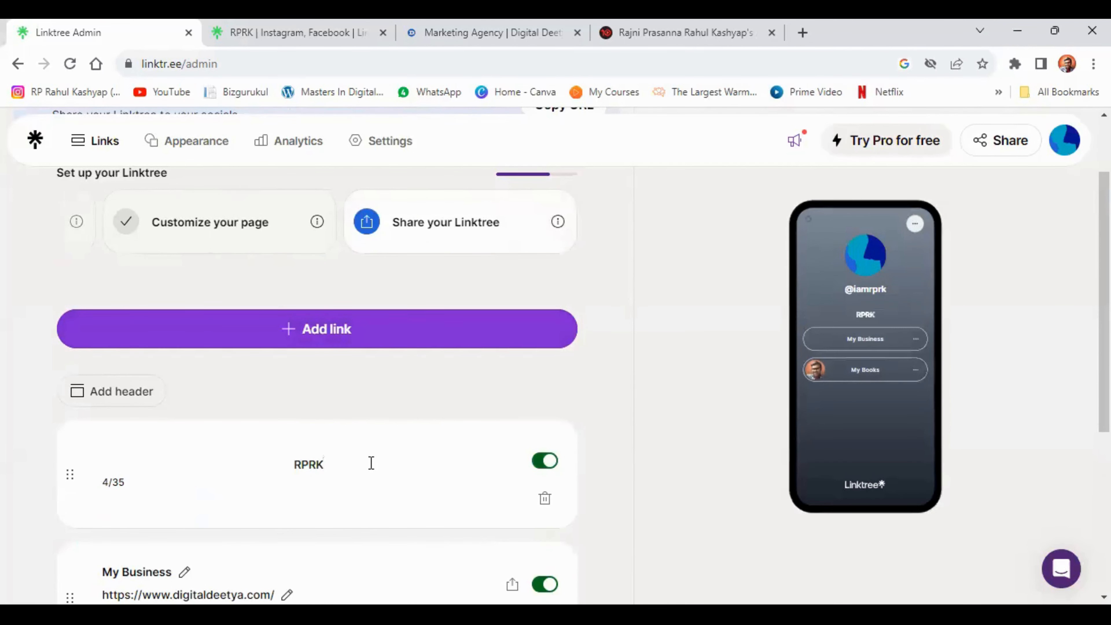
left_click(626, 401)
Step: Review the header and links, open the live Linktree page and test its My Business link
scroll(626, 401, "down", 4)
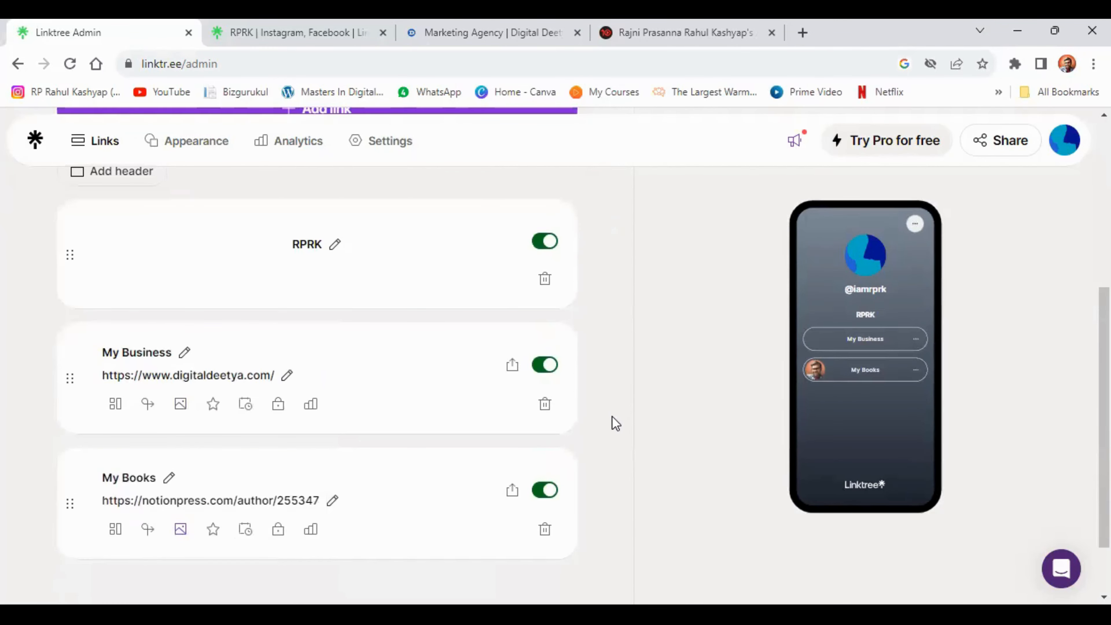
scroll(608, 423, "up", 6)
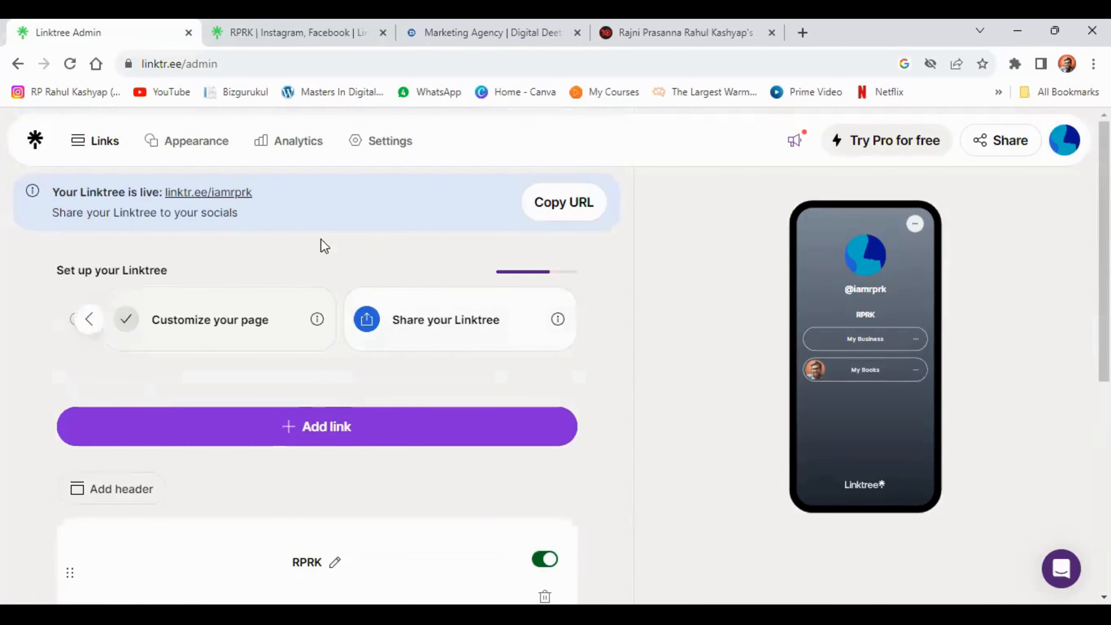
left_click(213, 193)
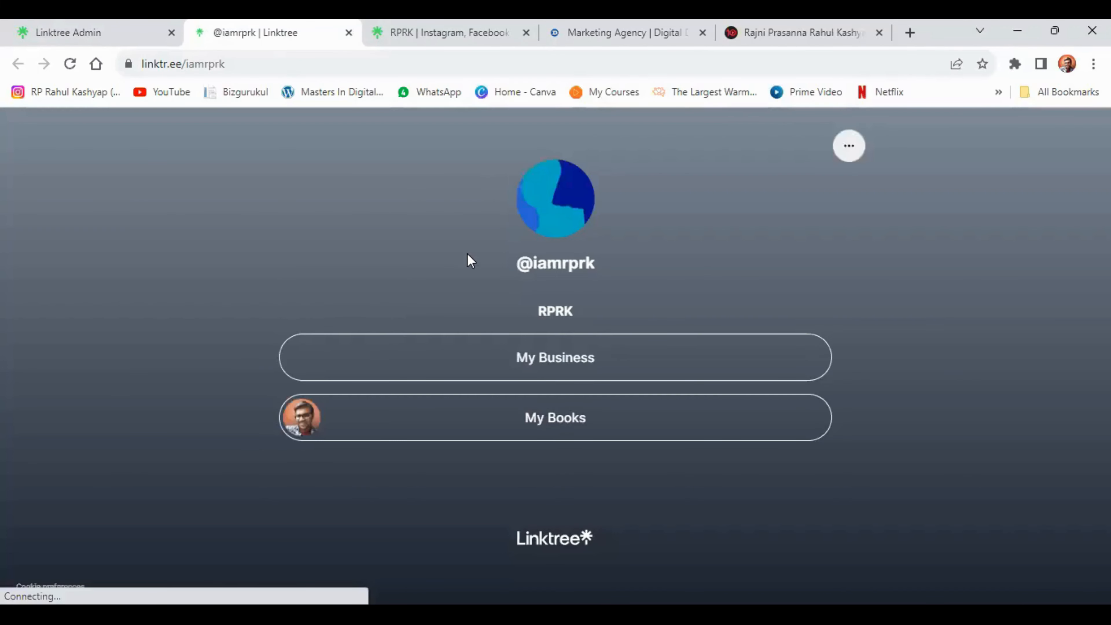
left_click(523, 369)
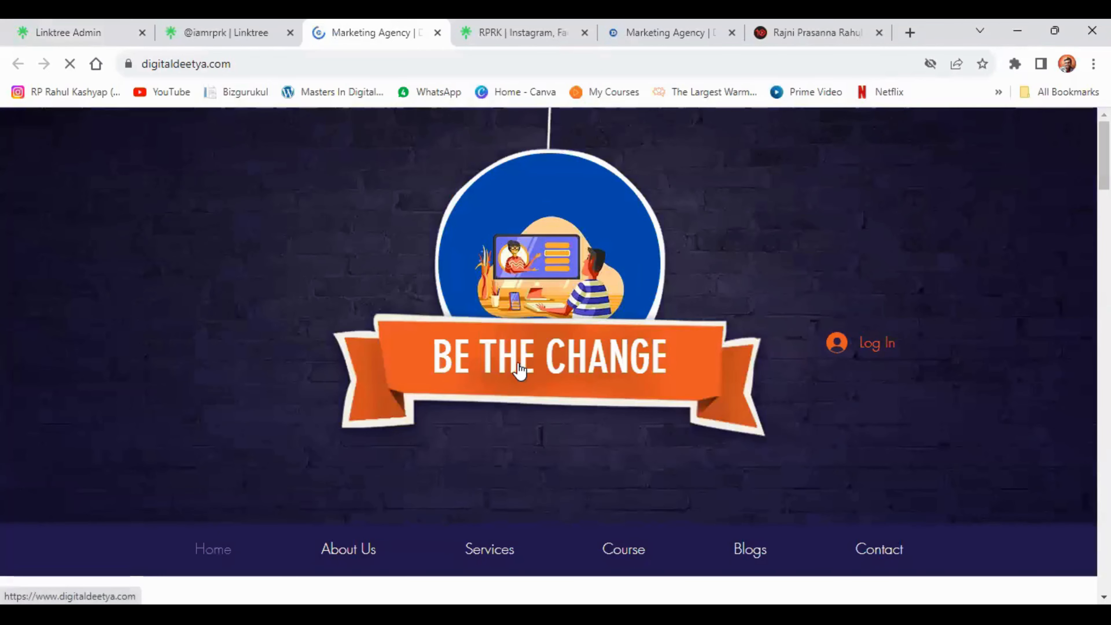
Step: Test the My Books link on the live Linktree page and return to the admin's link list
left_click(241, 35)
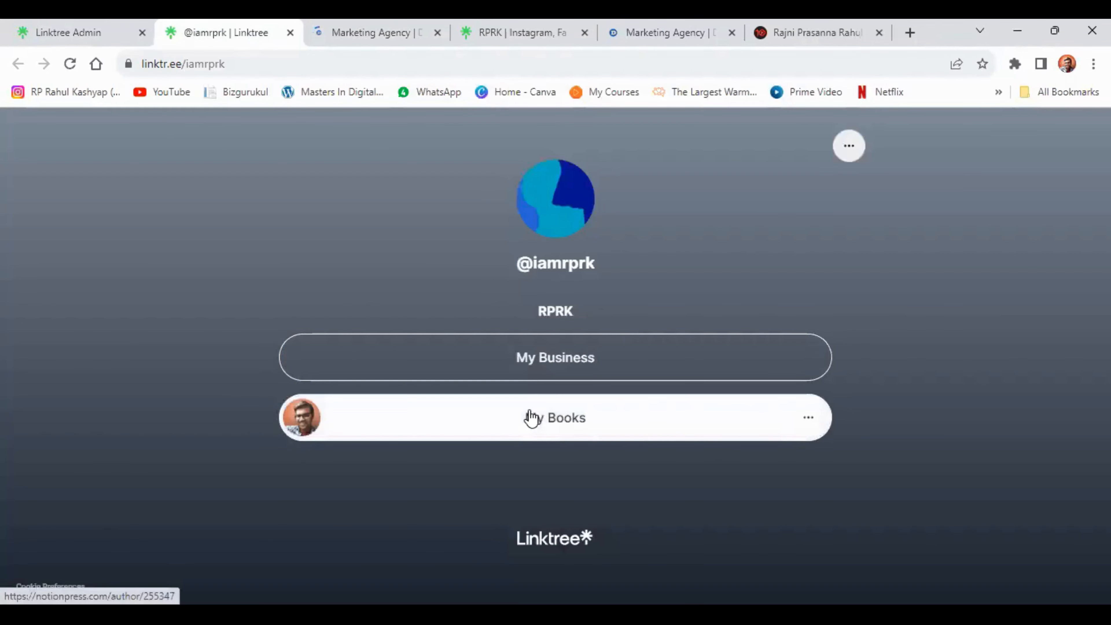
left_click(532, 418)
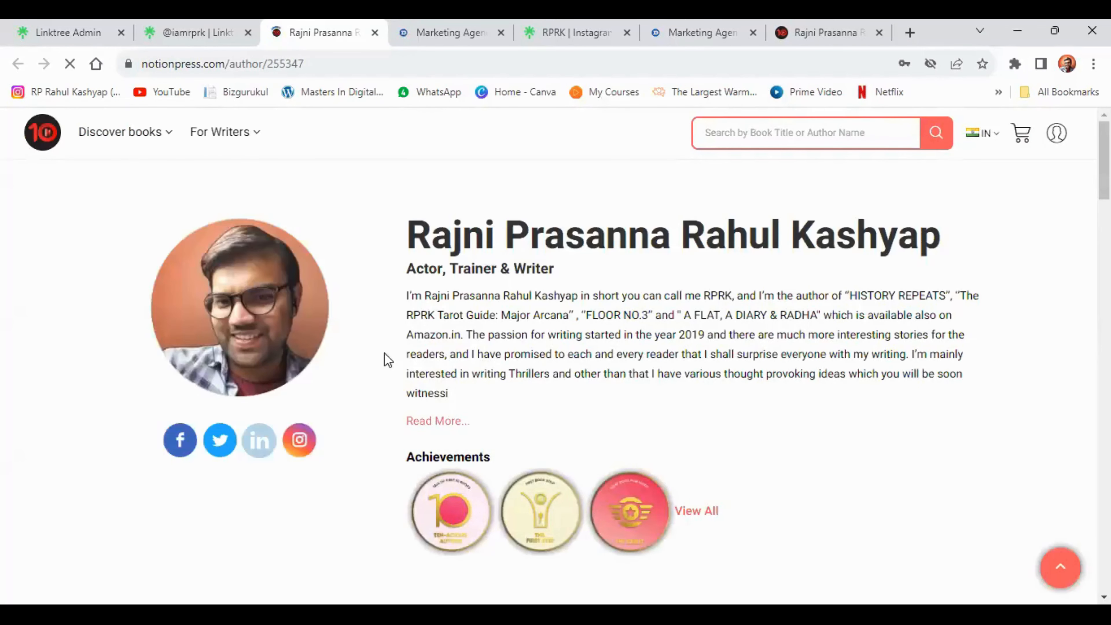
left_click(74, 32)
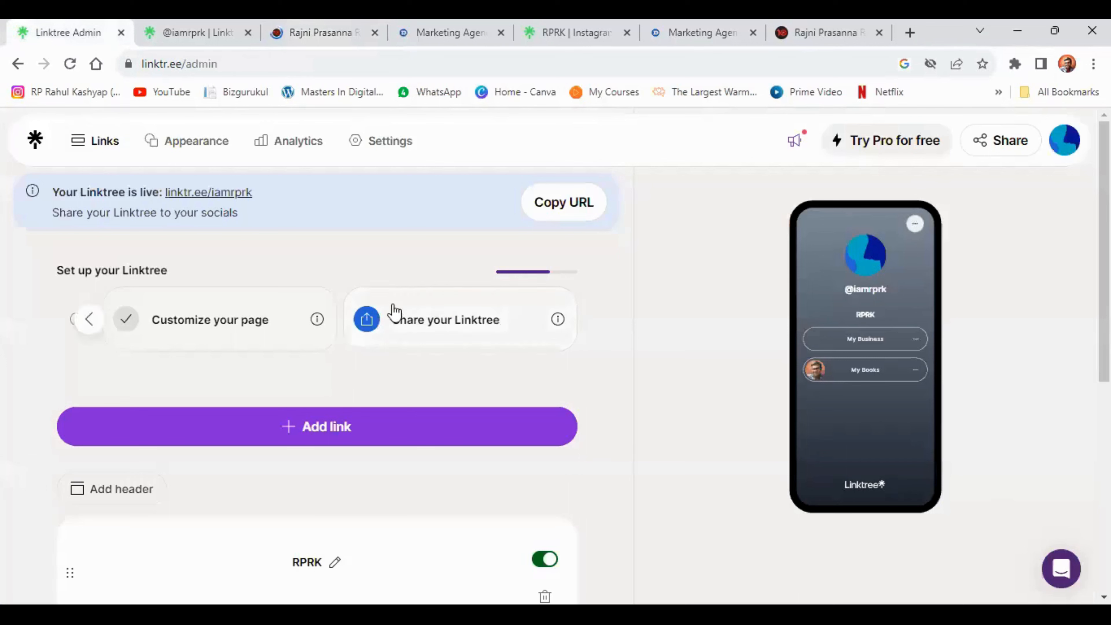
scroll(677, 350, "down", 5)
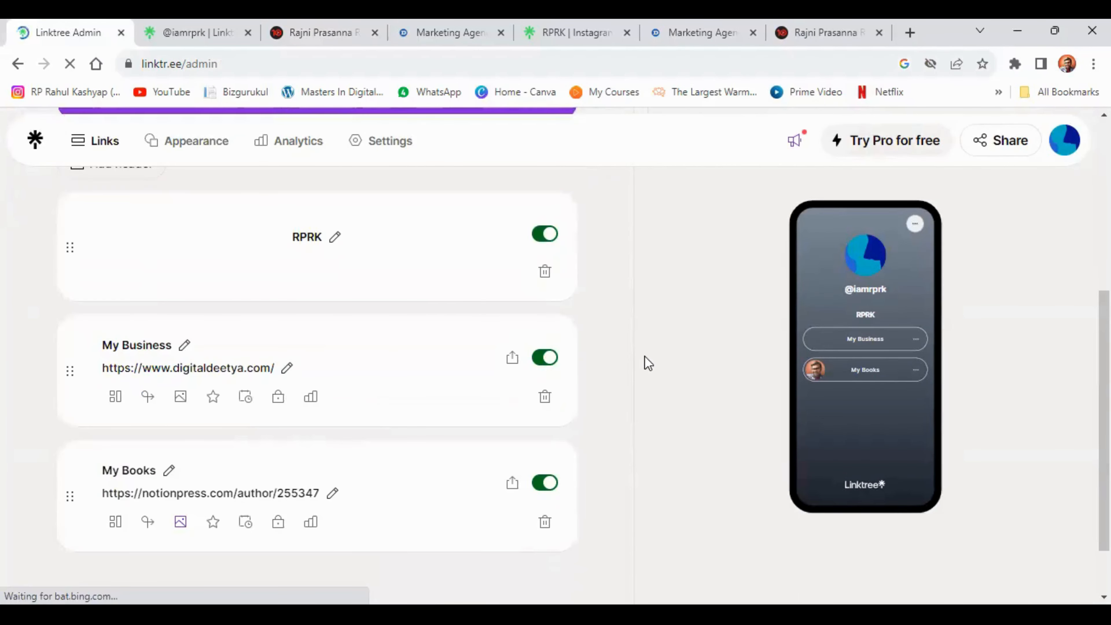
Step: Compare the live Linktree page with the example RPRK page, down to its social icons, and return to the admin
left_click(204, 43)
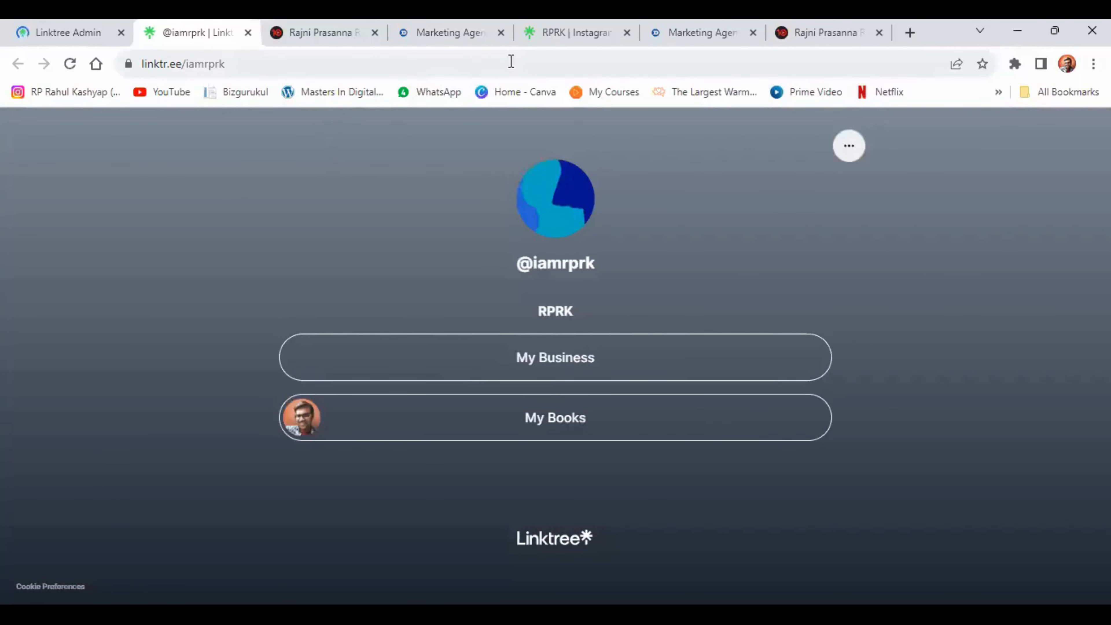
left_click(555, 26)
scroll(585, 268, "down", 3)
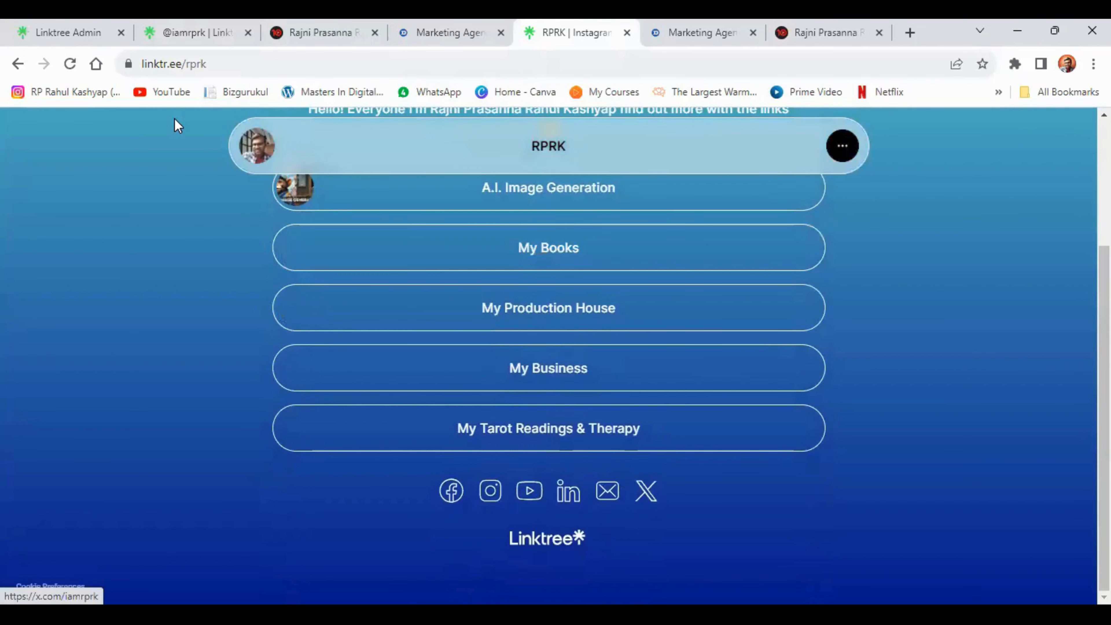
left_click(69, 30)
scroll(255, 278, "up", 5)
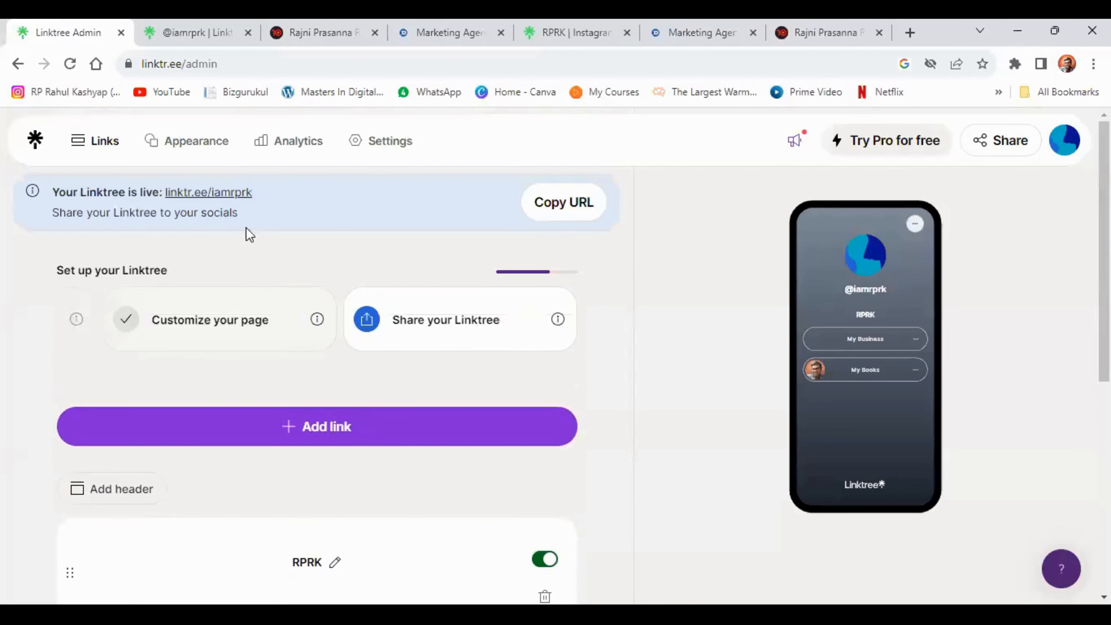
Step: Open the profile's appearance settings and copy the bio text from the example RPRK Linktree page
left_click(206, 148)
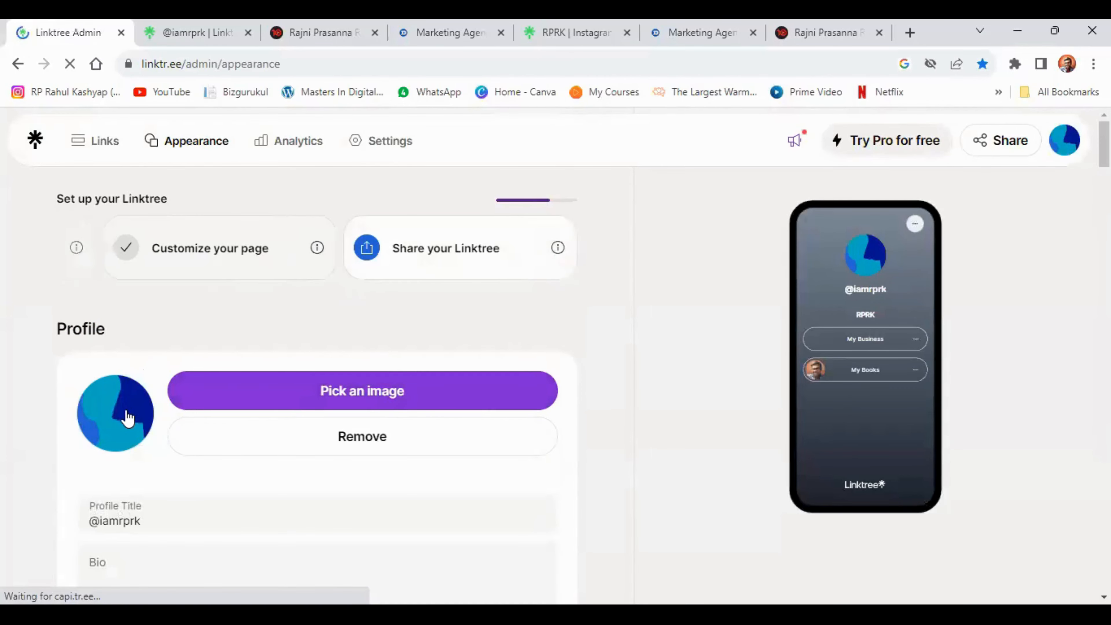
left_click(534, 37)
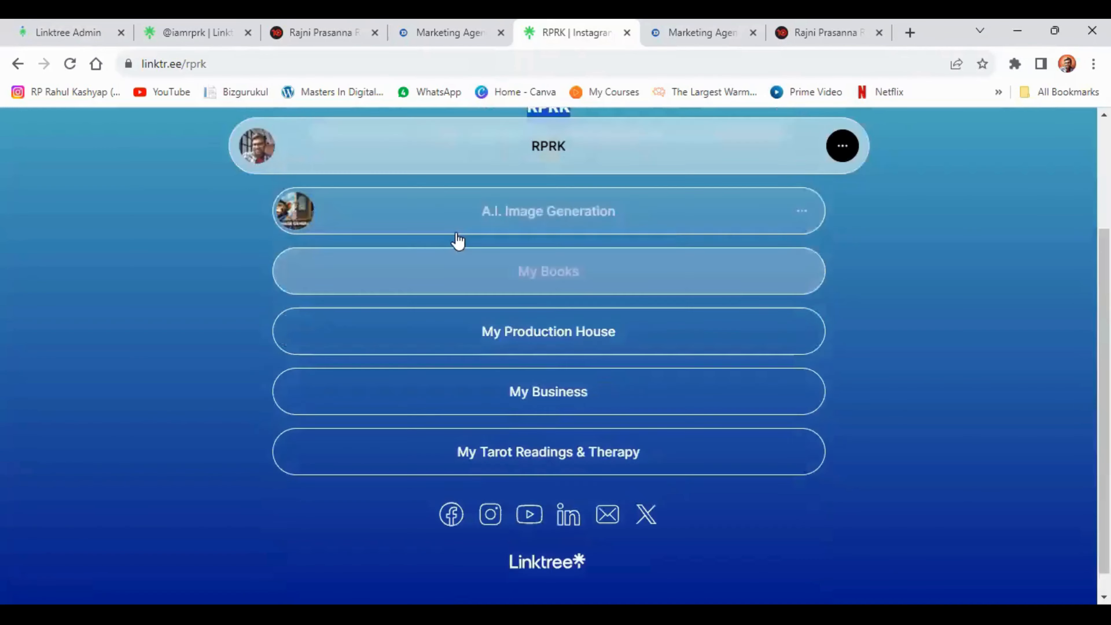
scroll(548, 208, "up", 3)
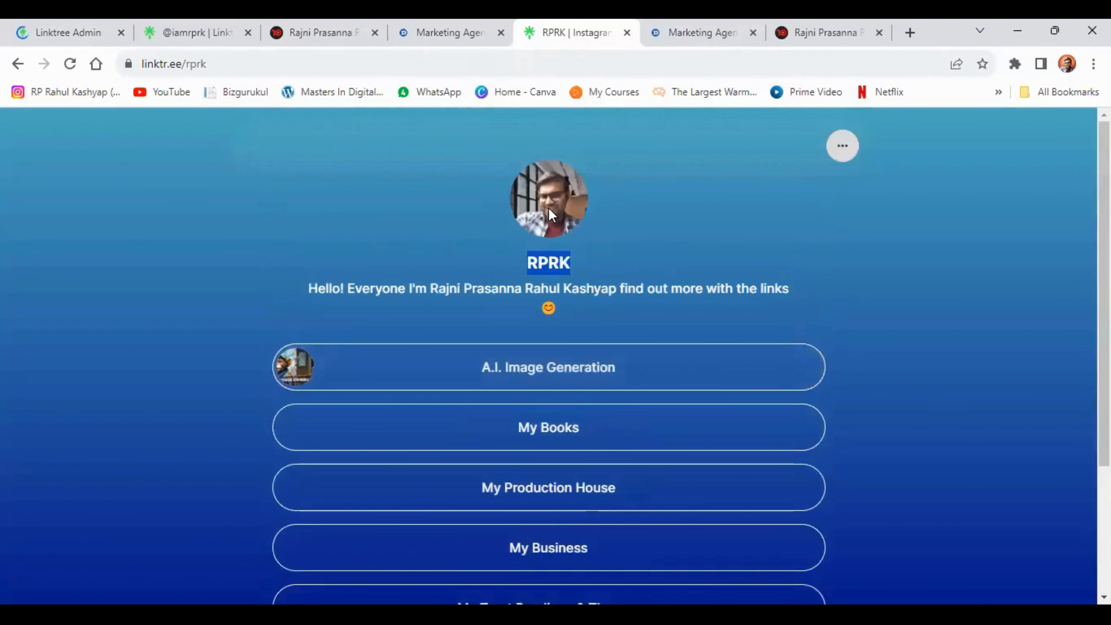
left_click(93, 27)
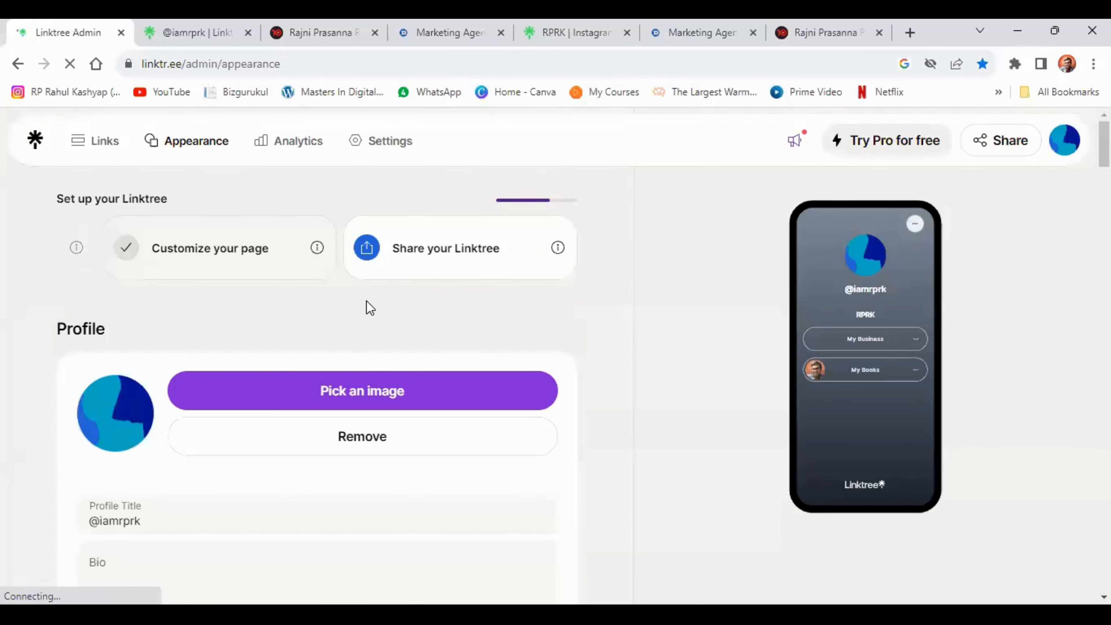
scroll(370, 304, "down", 3)
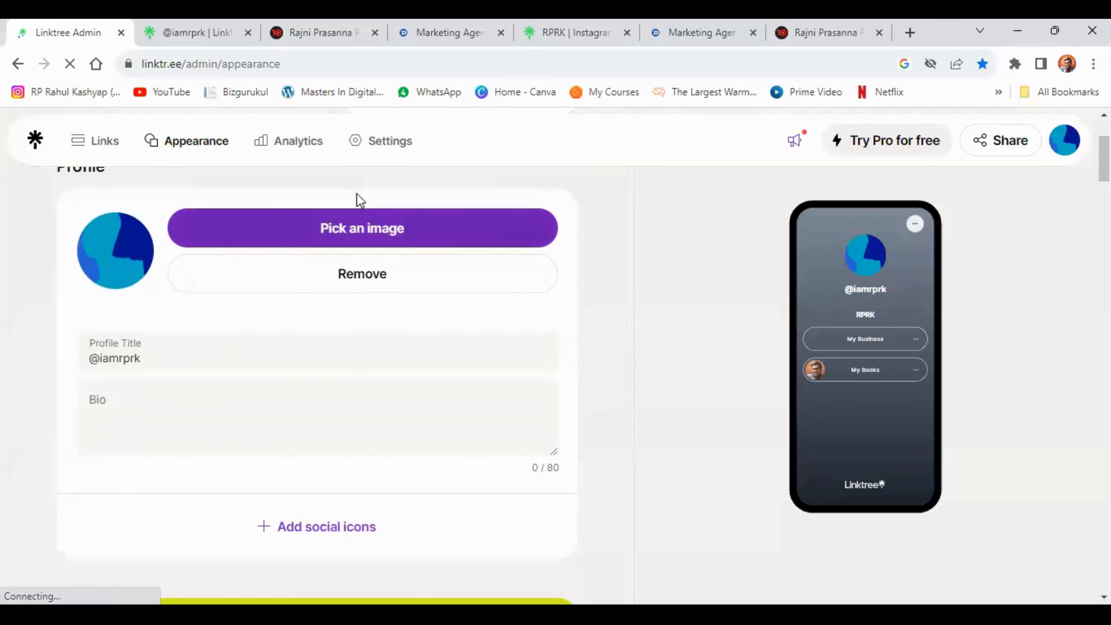
left_click(555, 34)
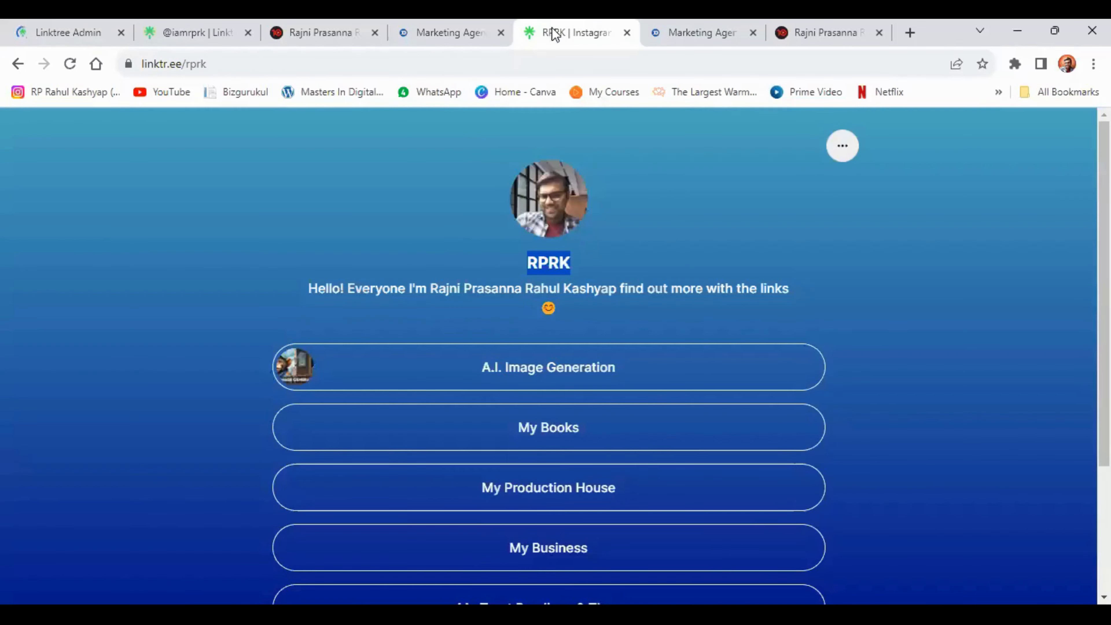
triple_click(480, 288)
right_click(479, 290)
left_click(494, 304)
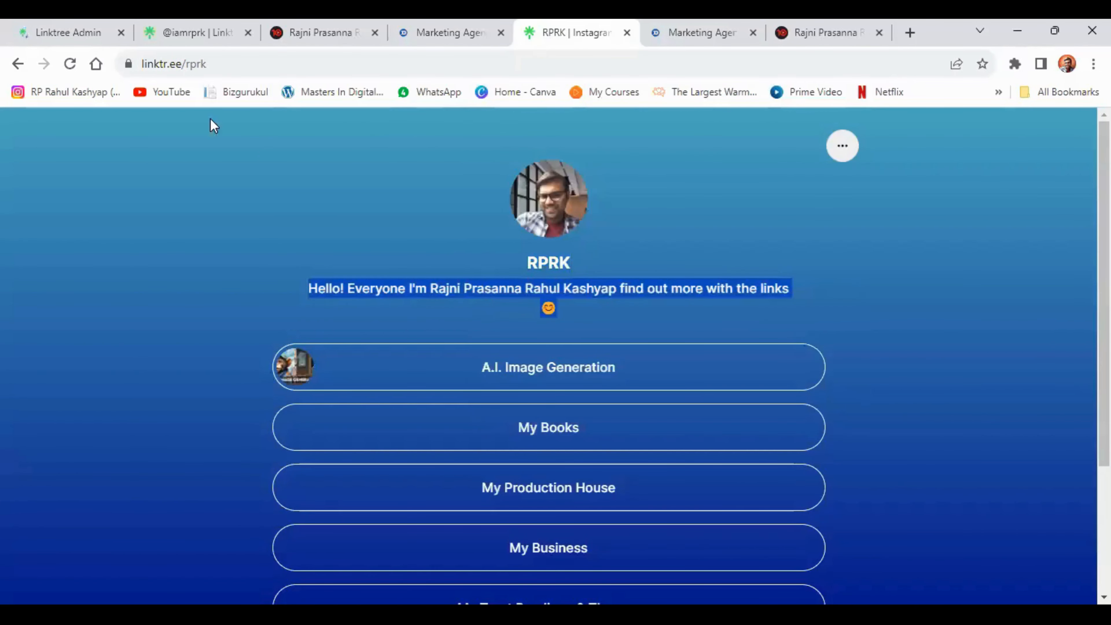
Step: Paste the copied text into the profile's Bio and remove the emoji at its end
left_click(63, 24)
left_click(192, 396)
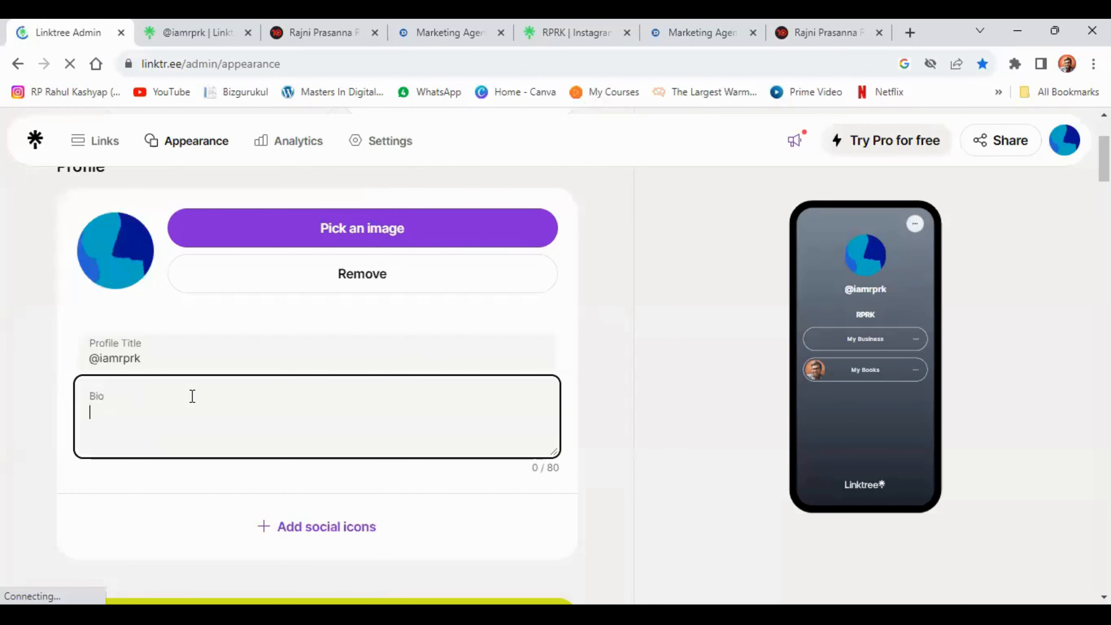
right_click(192, 396)
left_click(236, 275)
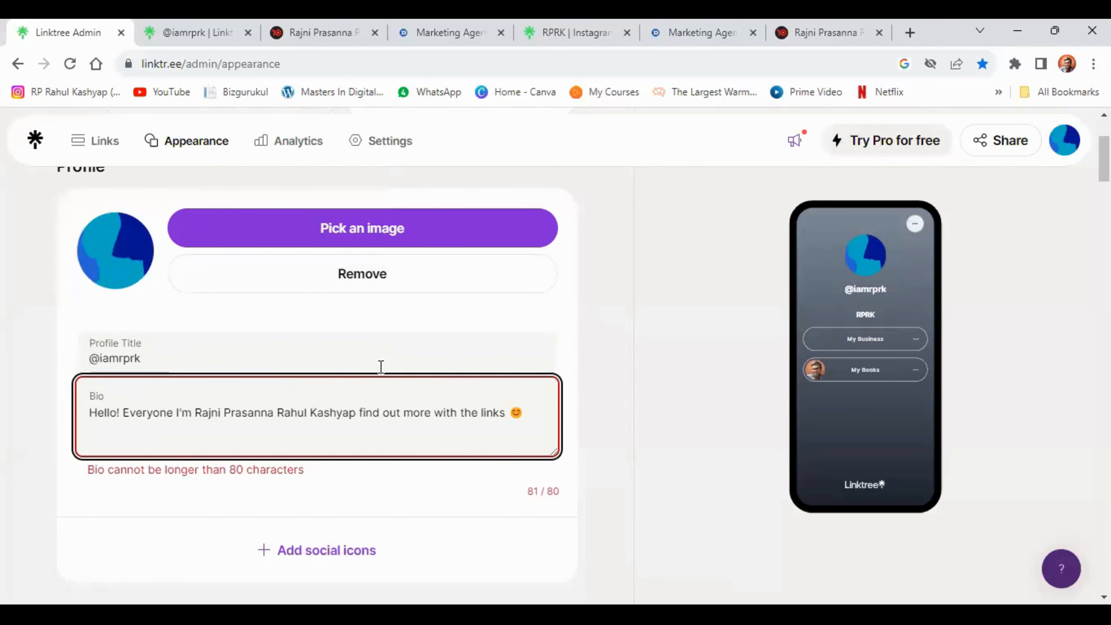
double_click(512, 416)
right_click(515, 413)
left_click(539, 183)
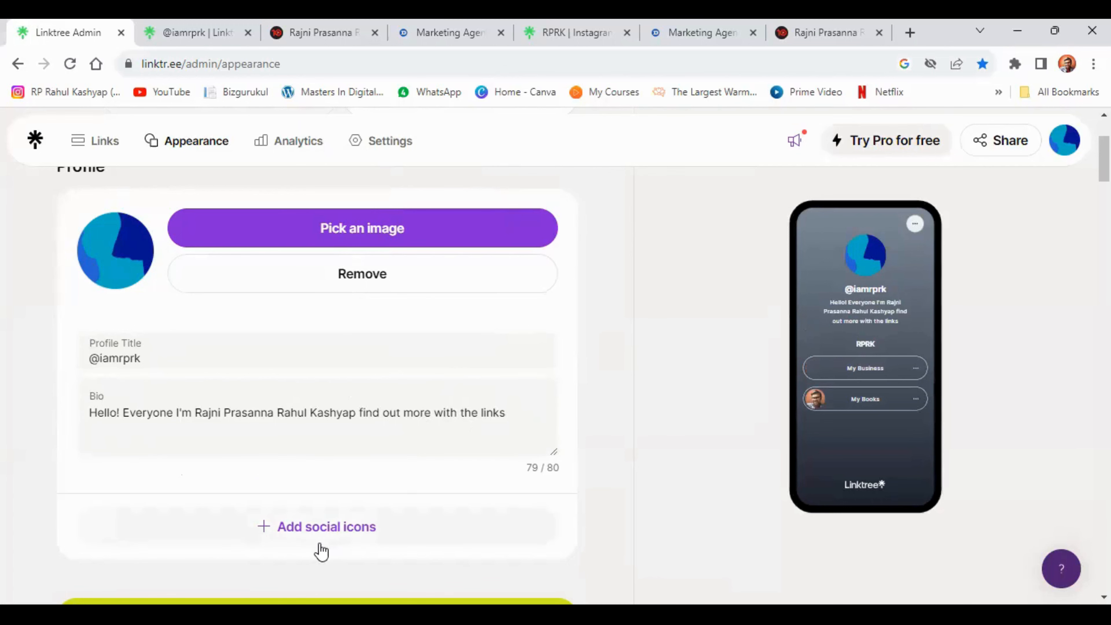
Step: Start adding a social icon to the profile and look through the list of available platforms
left_click(328, 529)
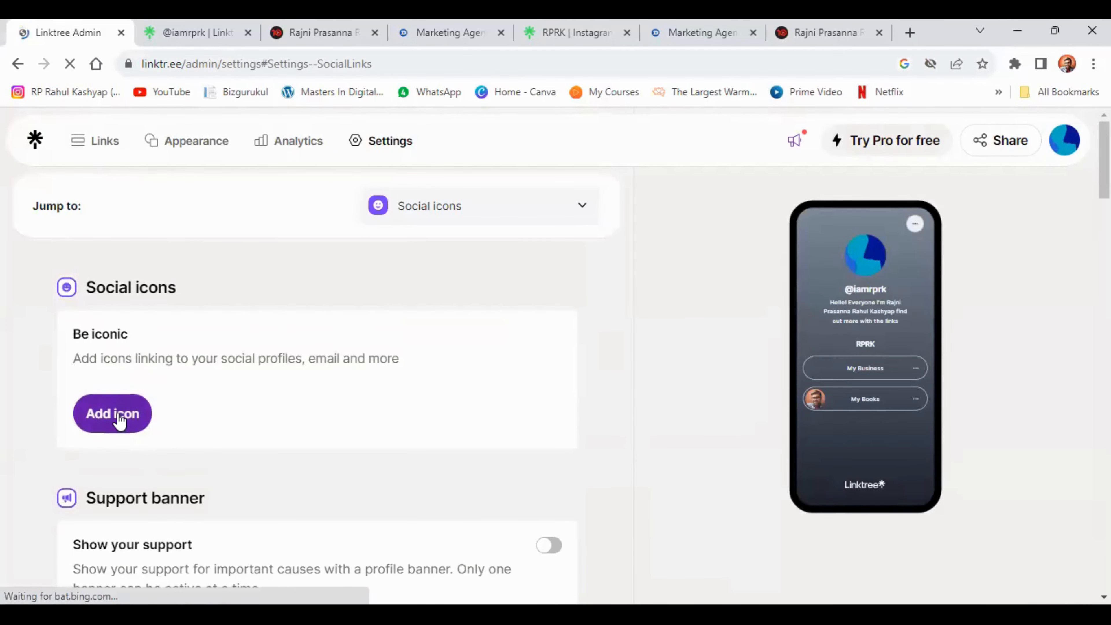
left_click(121, 419)
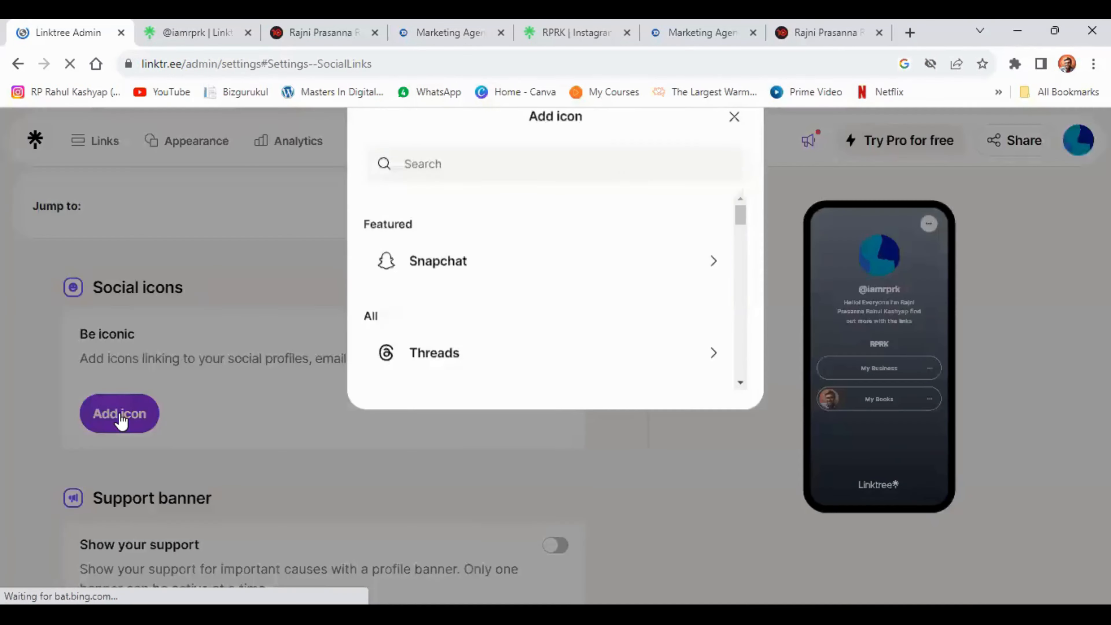
scroll(445, 376, "down", 2)
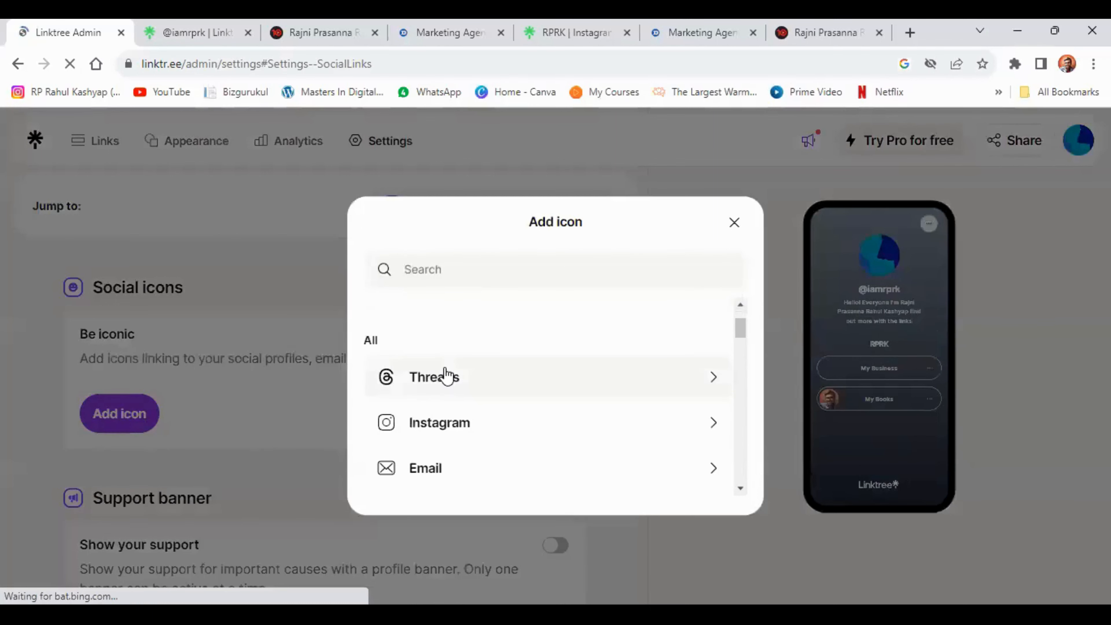
scroll(445, 376, "down", 9)
scroll(449, 380, "down", 10)
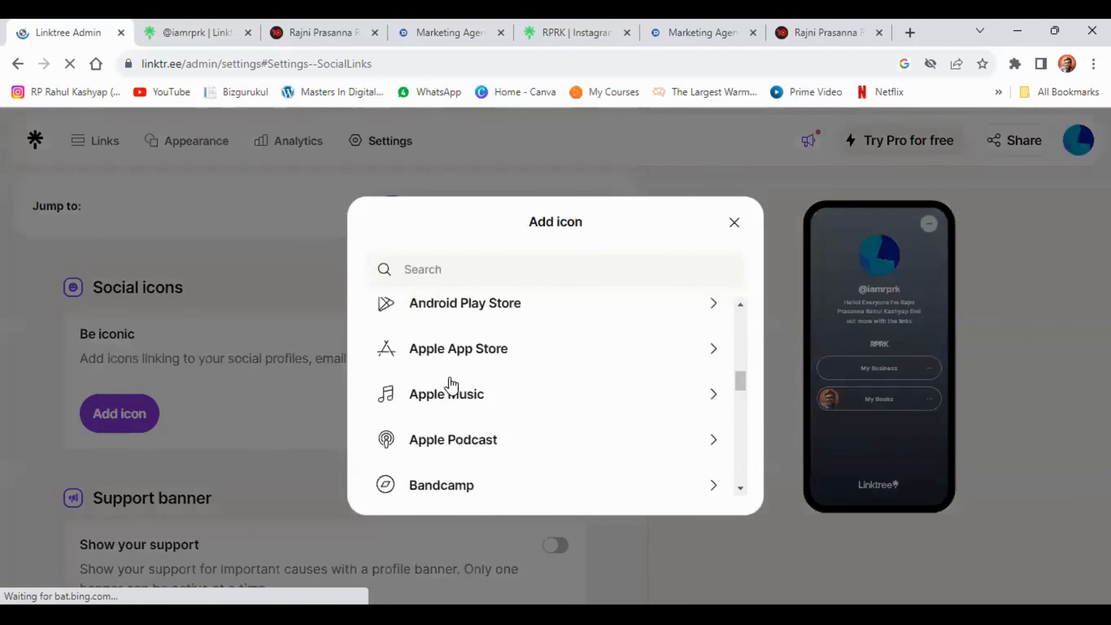
scroll(451, 386, "down", 10)
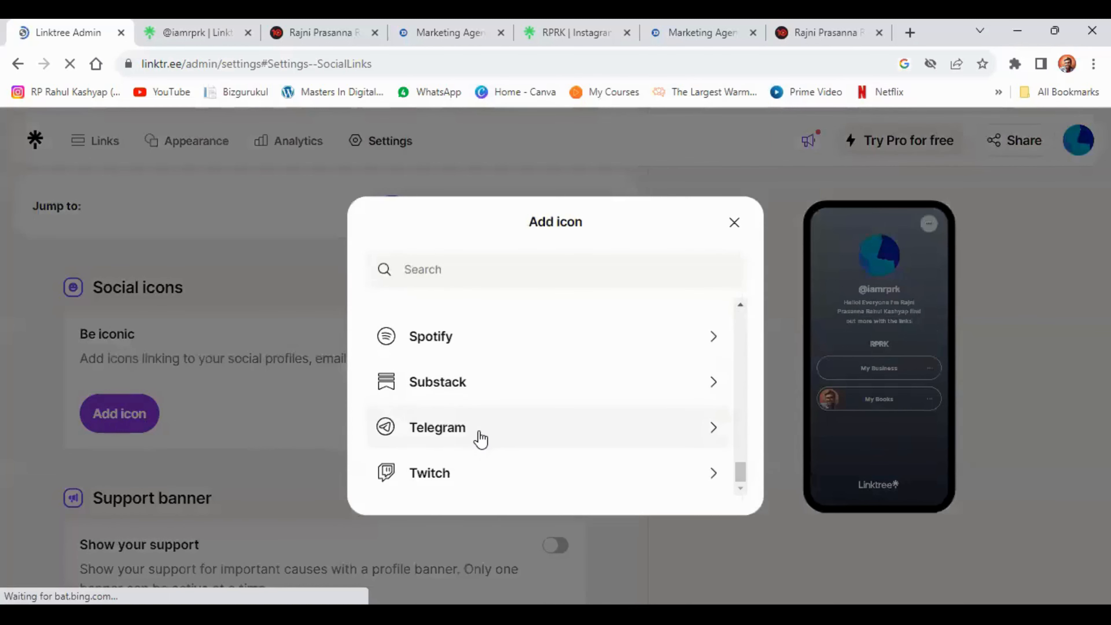
scroll(479, 439, "up", 20)
scroll(481, 439, "up", 3)
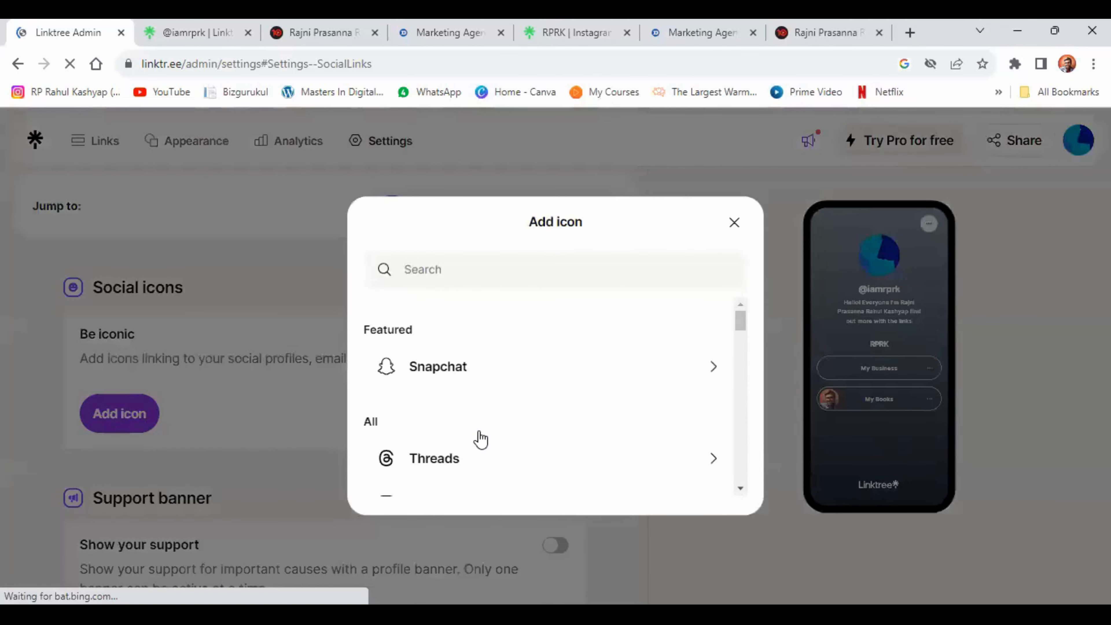
scroll(510, 398, "down", 3)
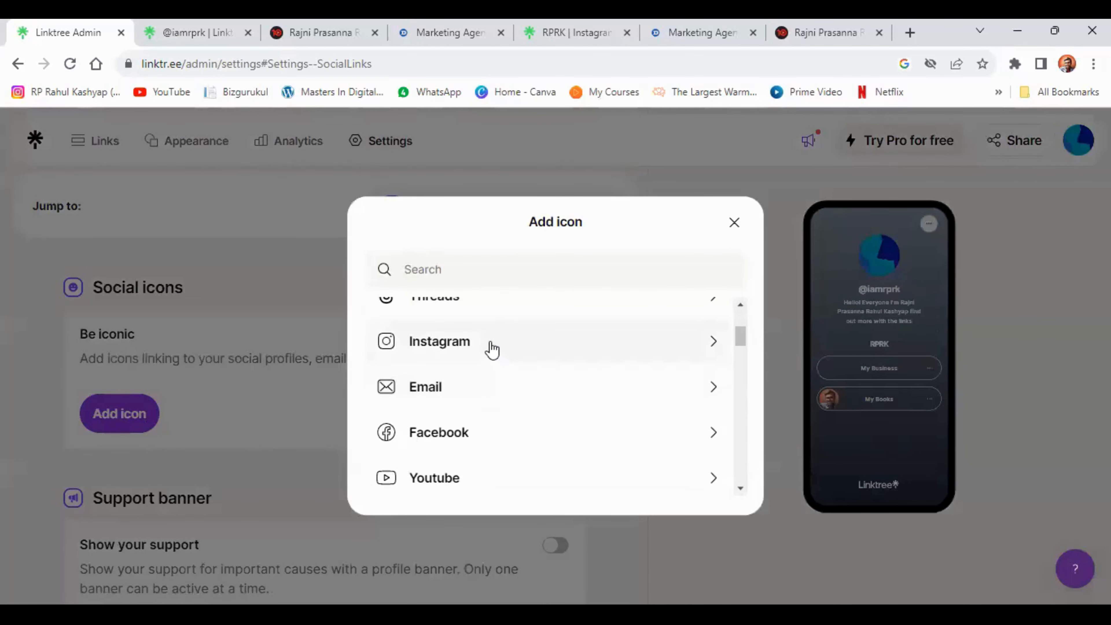
Step: Add an Instagram icon to the Linktree with the account's Instagram username
left_click(527, 353)
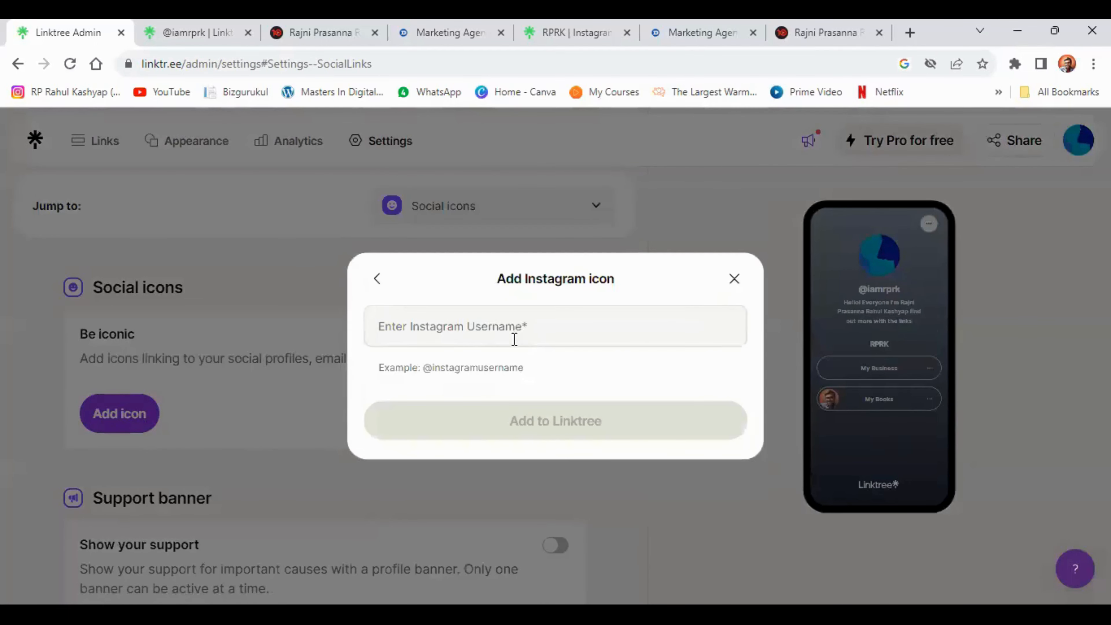
left_click(485, 325)
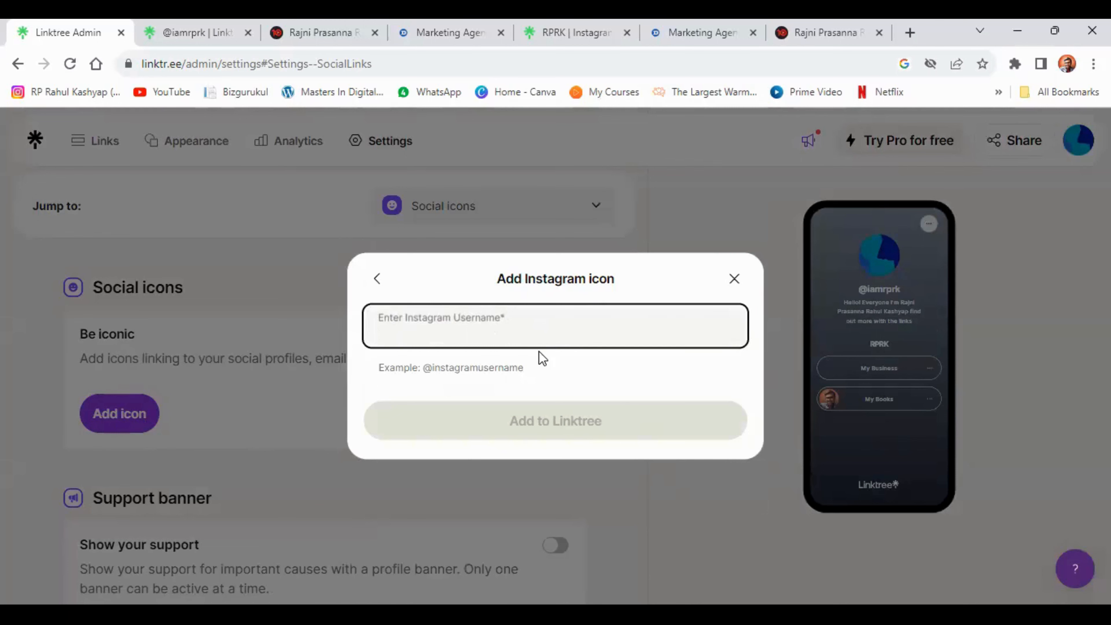
key("ctrl+v")
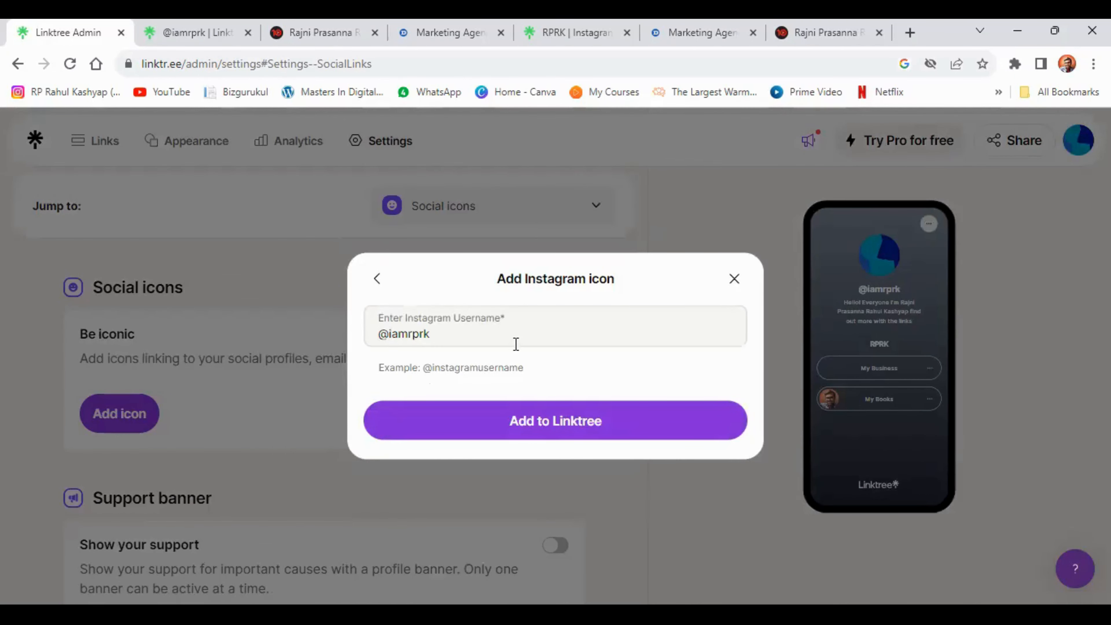
left_click(543, 421)
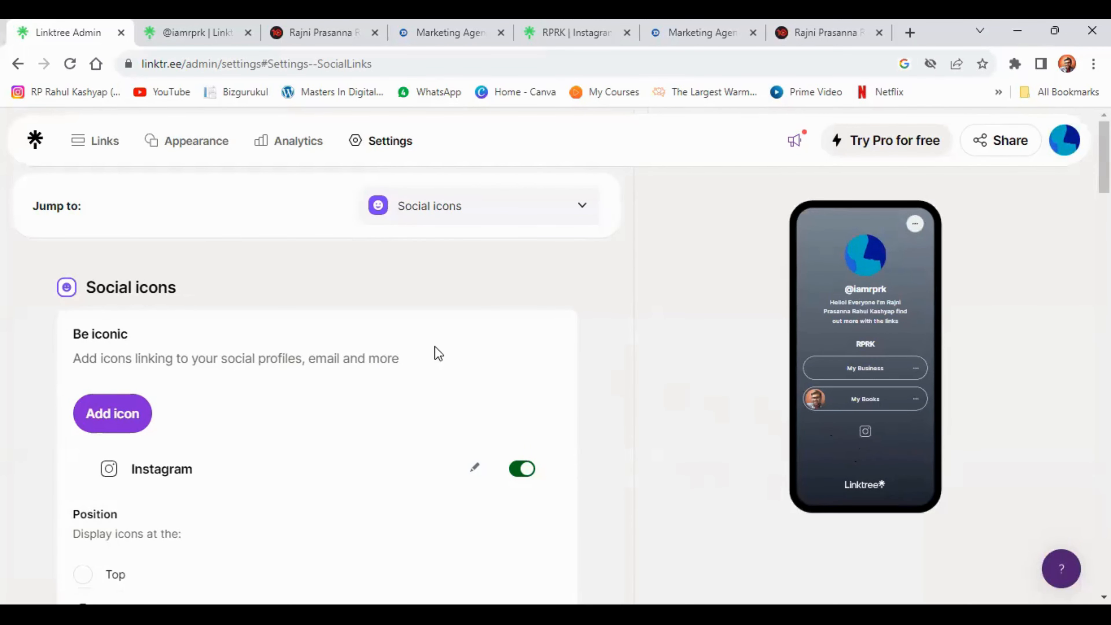
Step: Look through the list of settings sections and the display position options for the social icons
left_click(471, 214)
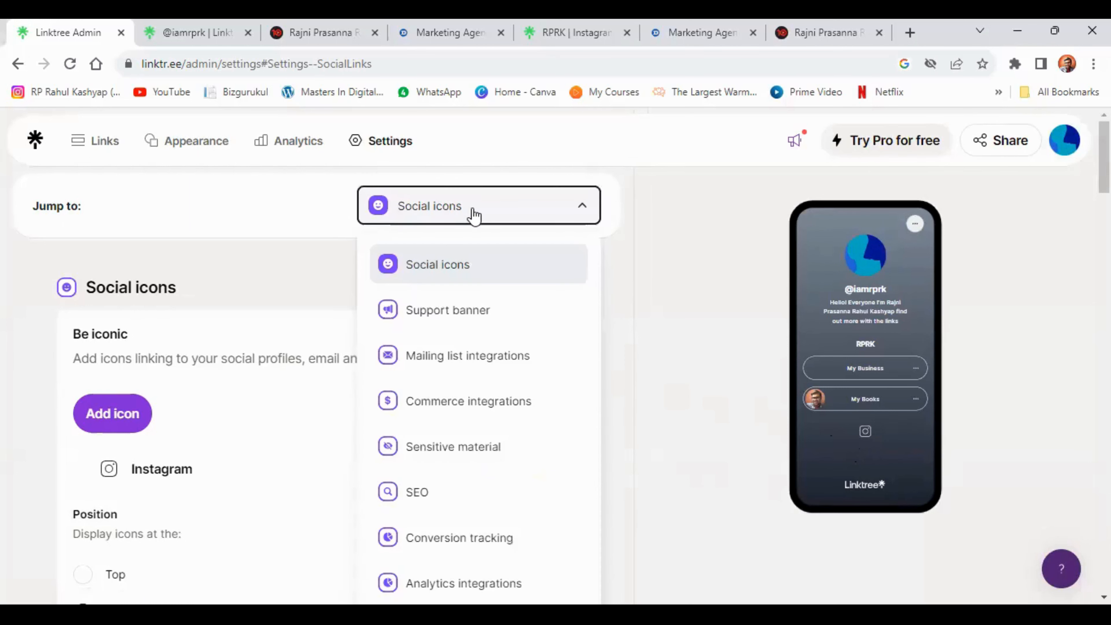
scroll(450, 422, "down", 2)
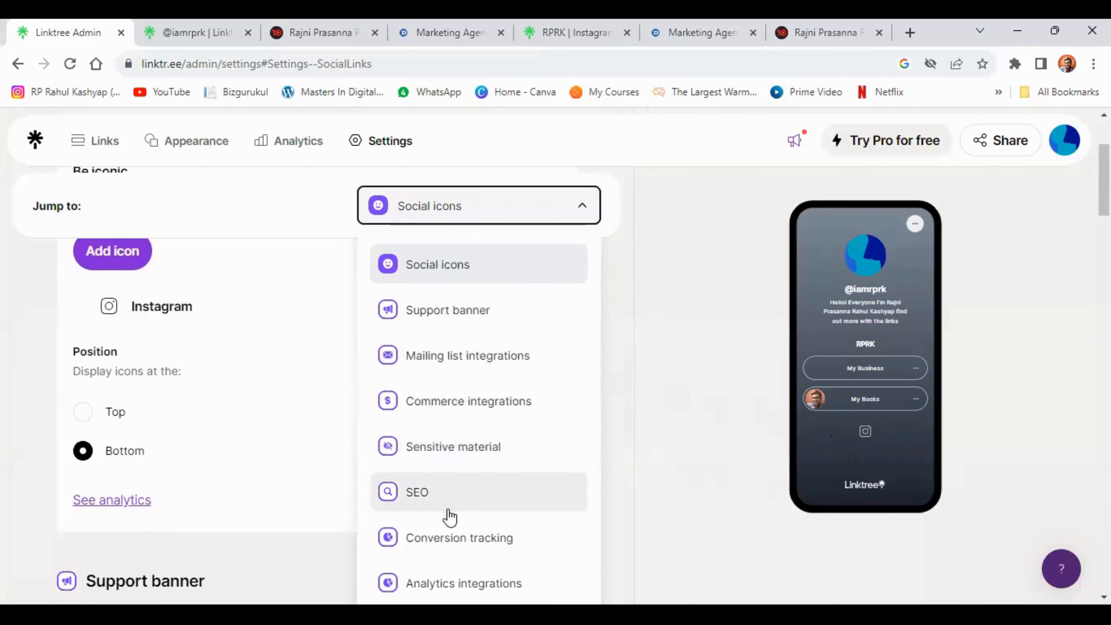
scroll(449, 516, "up", 2)
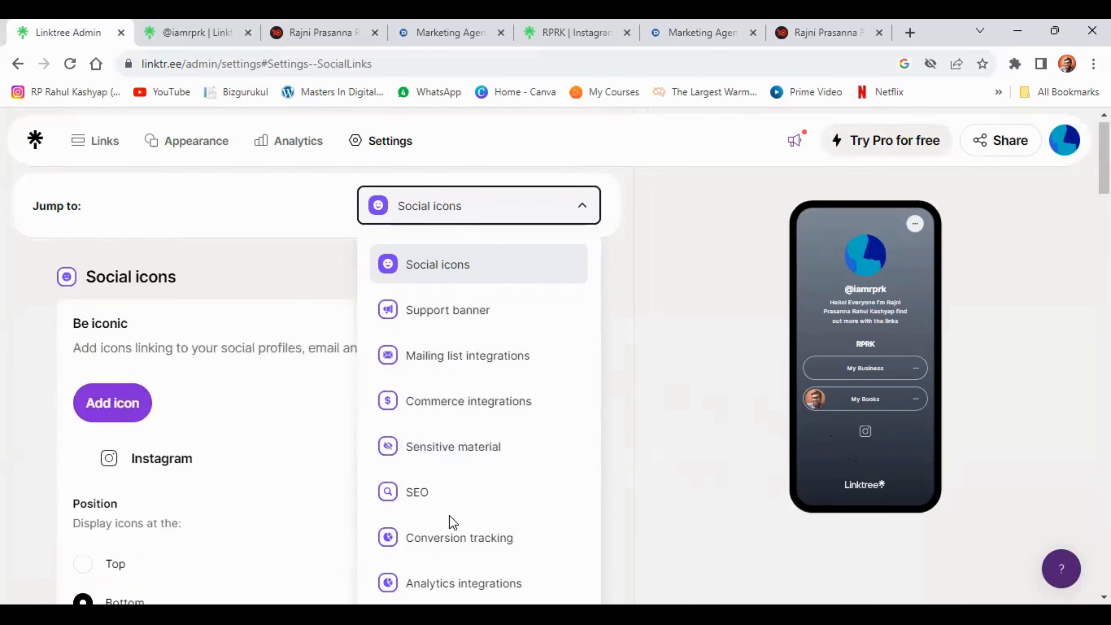
left_click(253, 265)
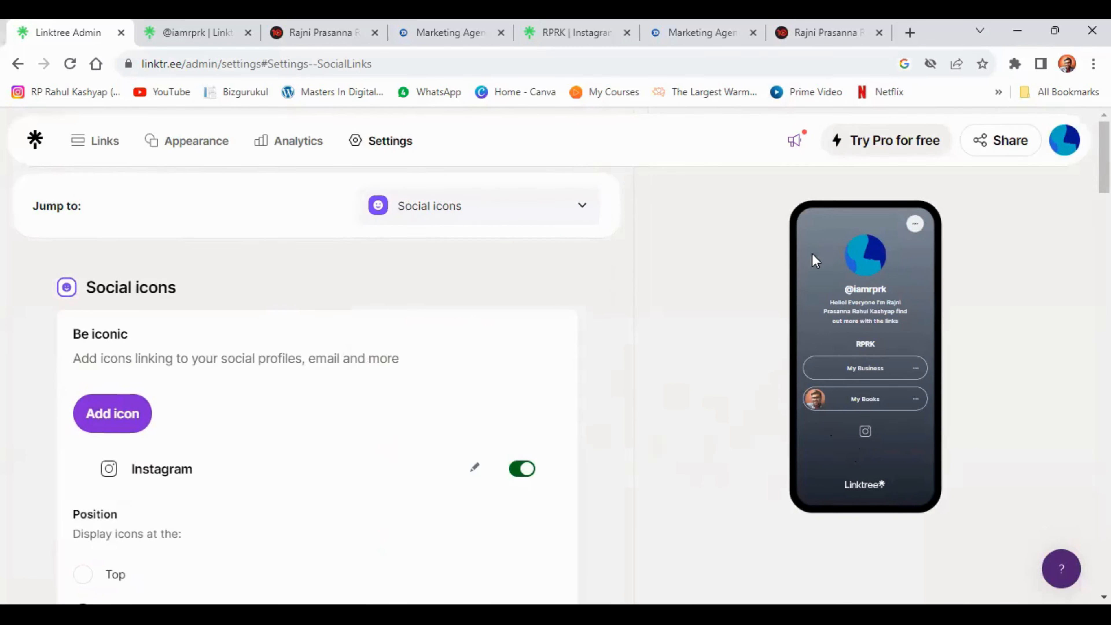
Step: Apply the Linktree x Olivia Rodrigo theme to the page's appearance
left_click(197, 148)
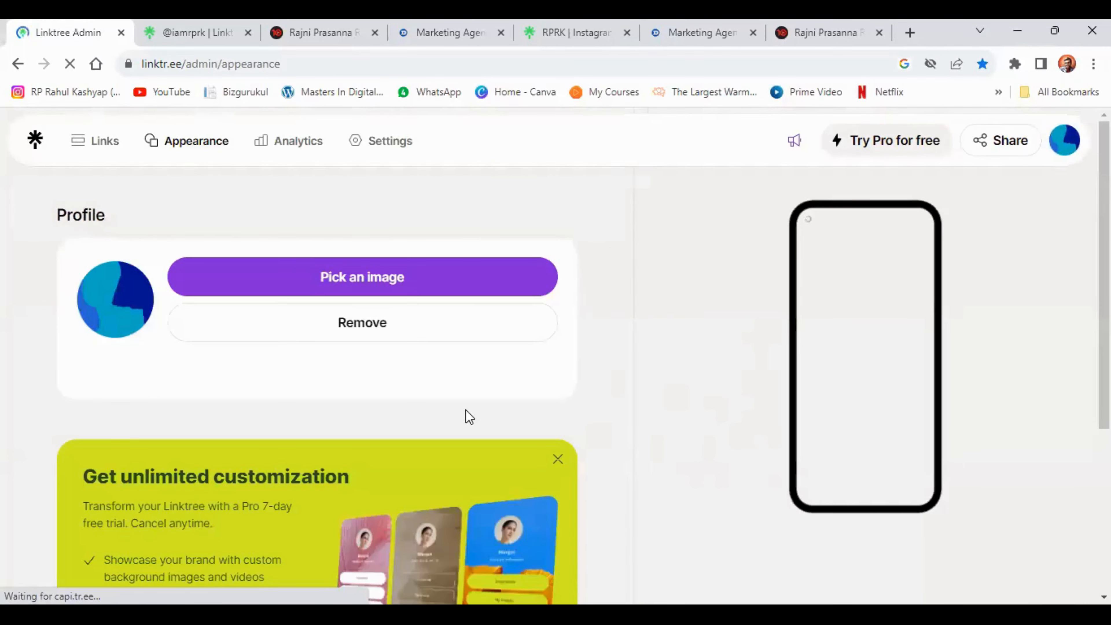
scroll(467, 411, "down", 8)
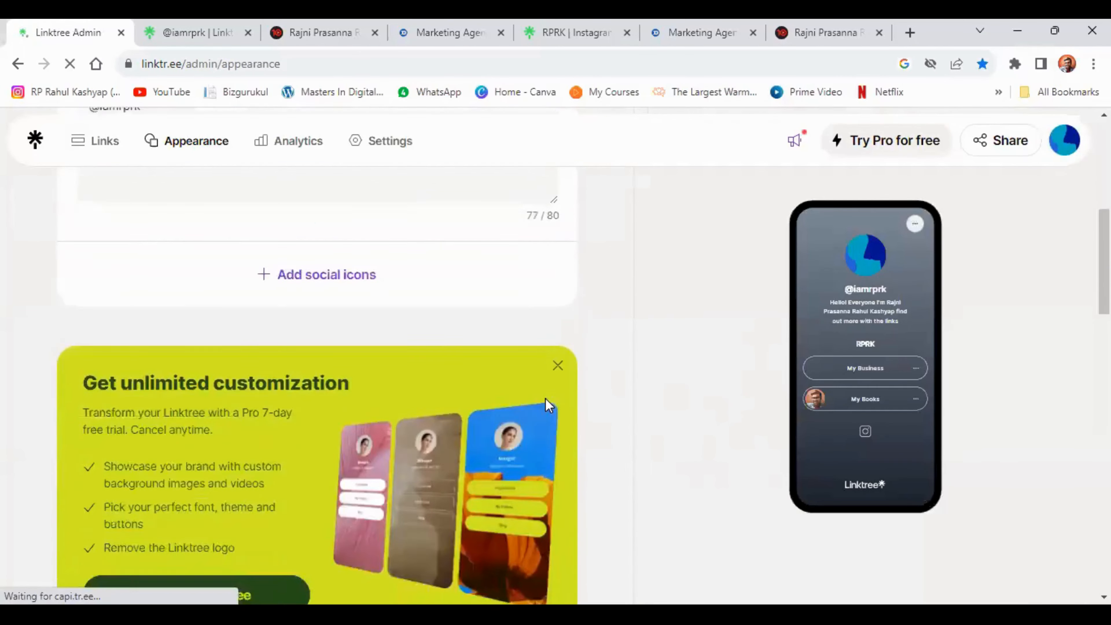
scroll(547, 405, "down", 5)
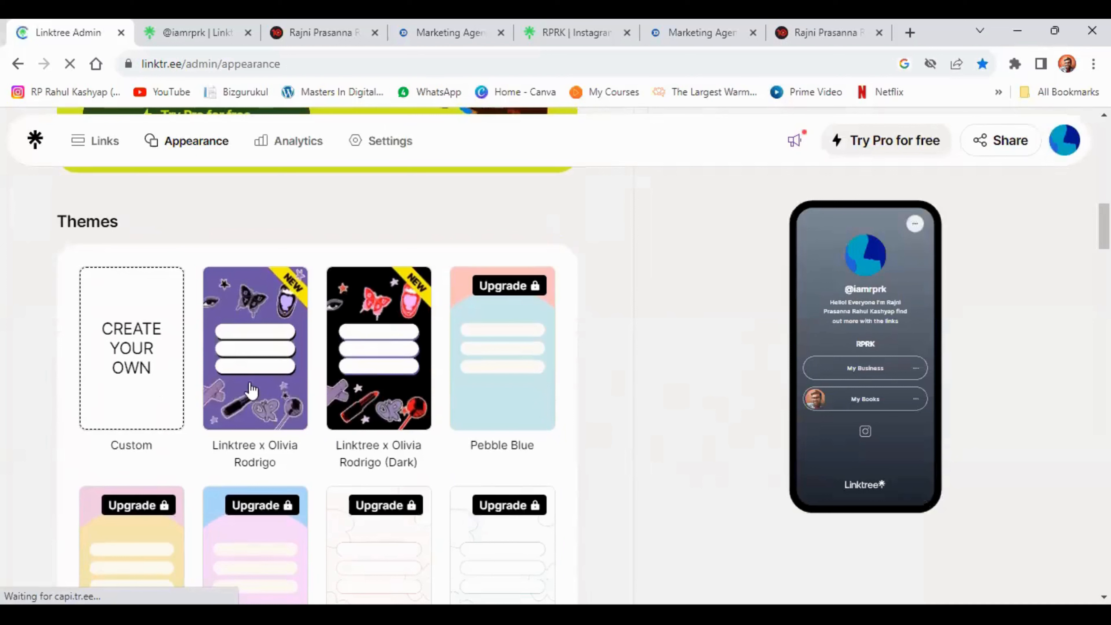
left_click(236, 386)
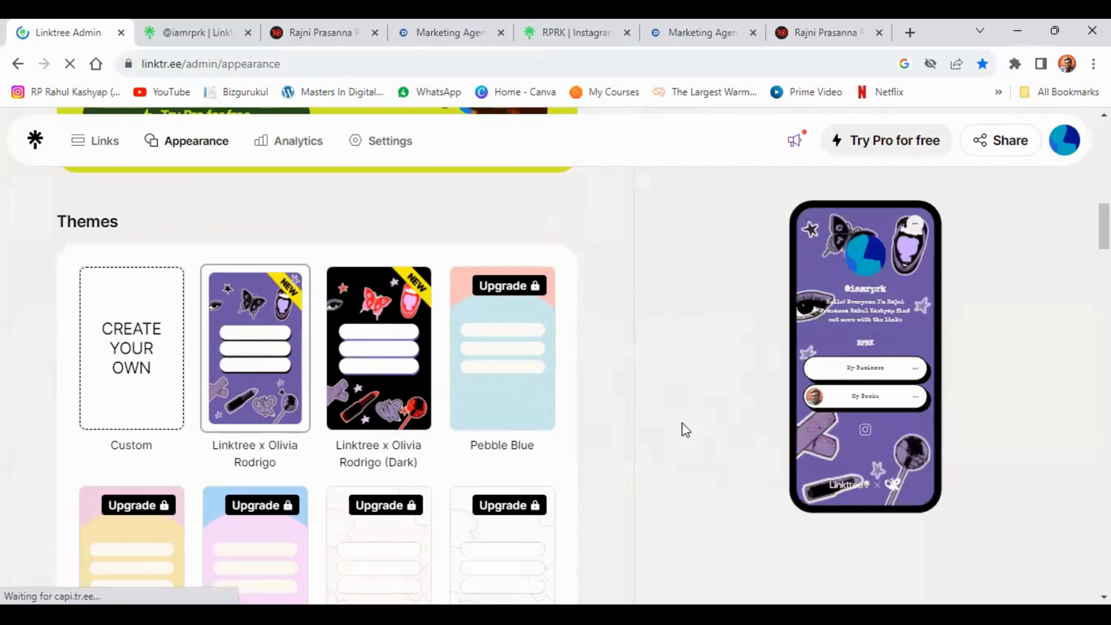
Step: Apply the Air Moon theme to the page instead
scroll(317, 416, "down", 6)
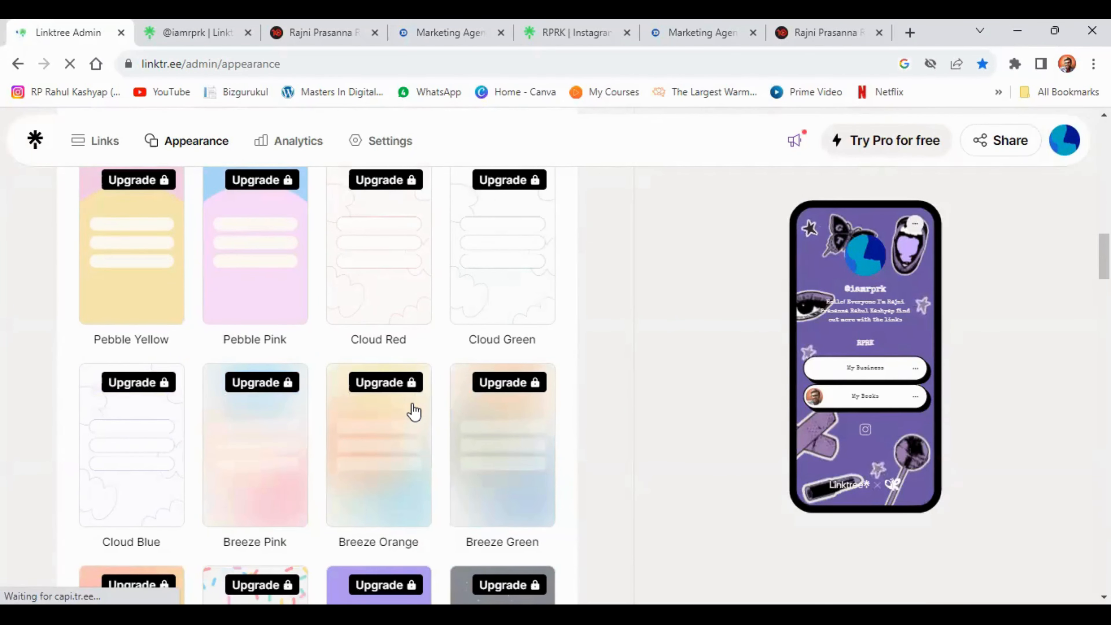
scroll(413, 411, "down", 10)
left_click(486, 488)
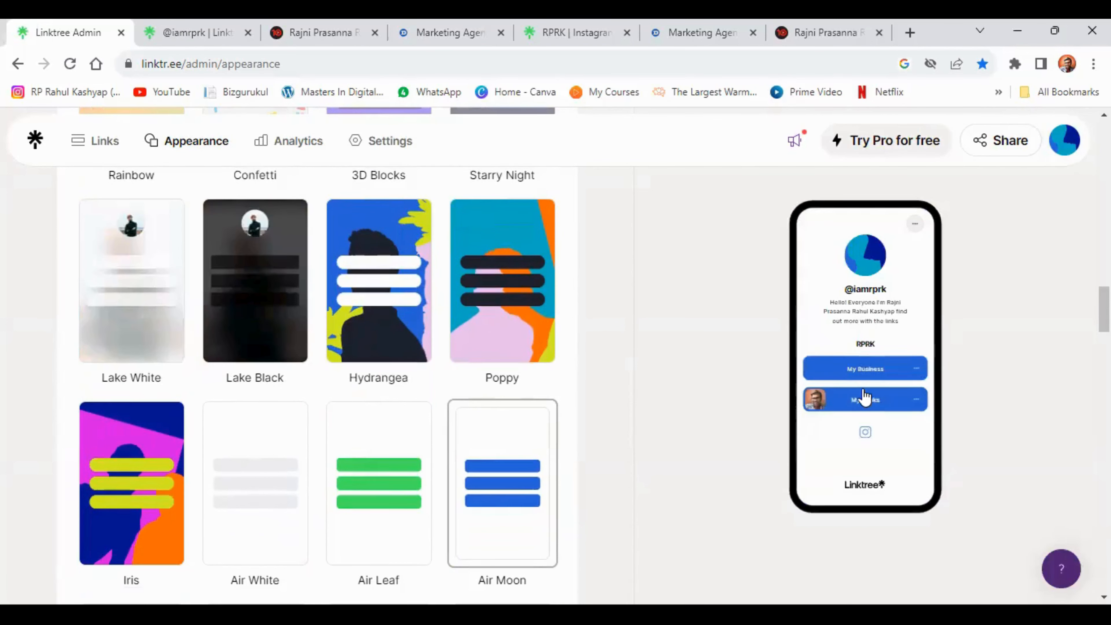
Step: Switch the page's theme back to Linktree x Olivia Rodrigo
scroll(388, 501, "up", 5)
scroll(386, 501, "up", 15)
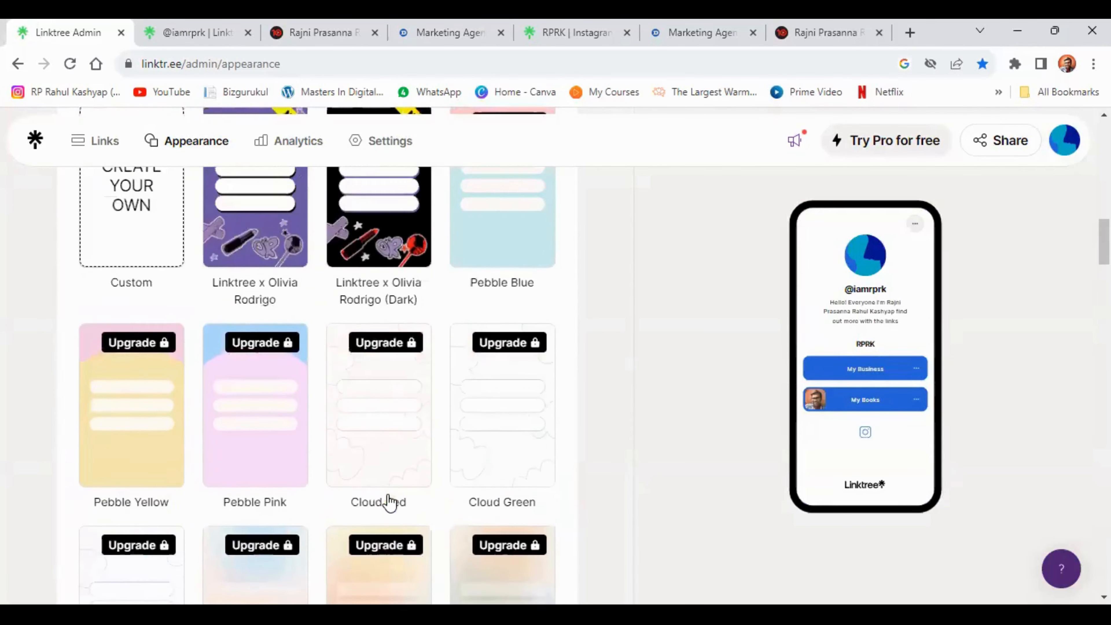
left_click(267, 458)
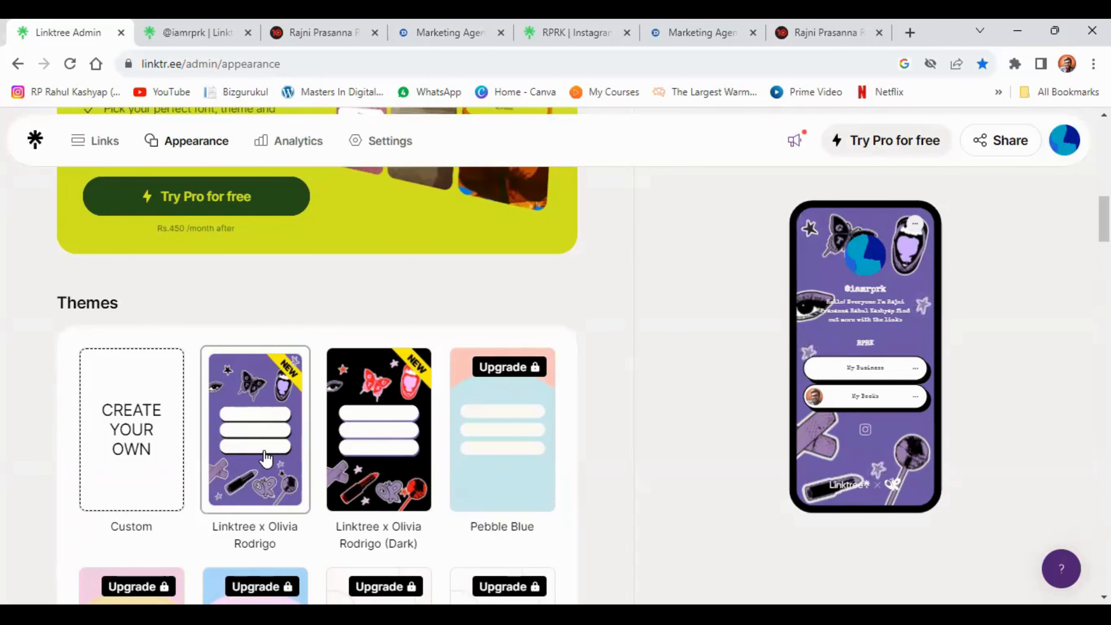
Step: Look over the existing published Linktree page, including its bio, link buttons and social icons
scroll(265, 457, "up", 10)
scroll(266, 457, "up", 3)
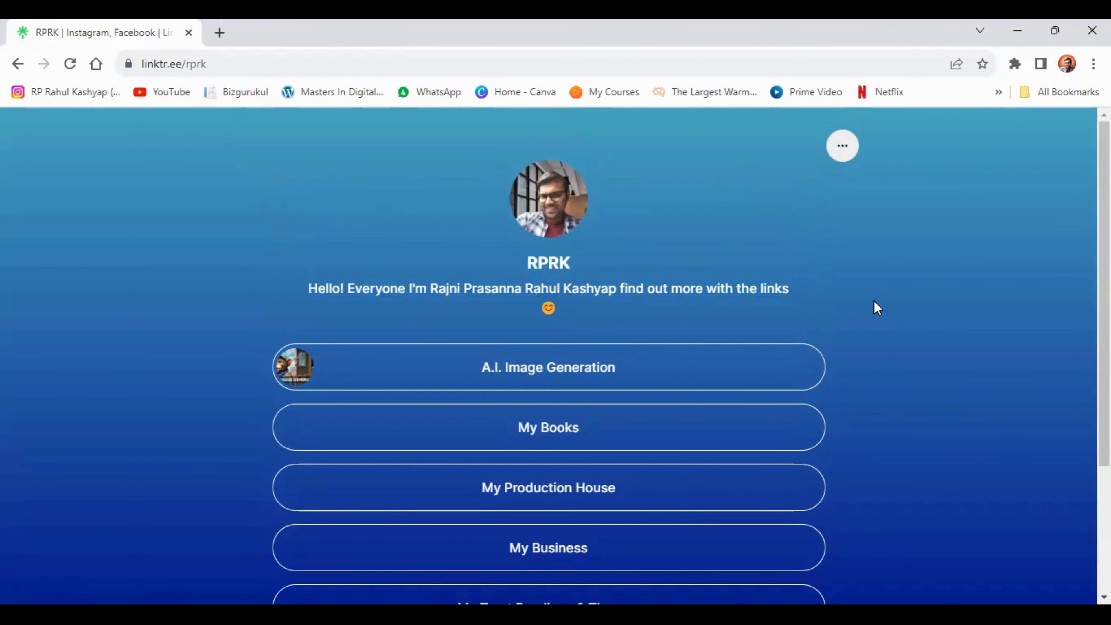
scroll(877, 308, "down", 4)
scroll(877, 307, "up", 4)
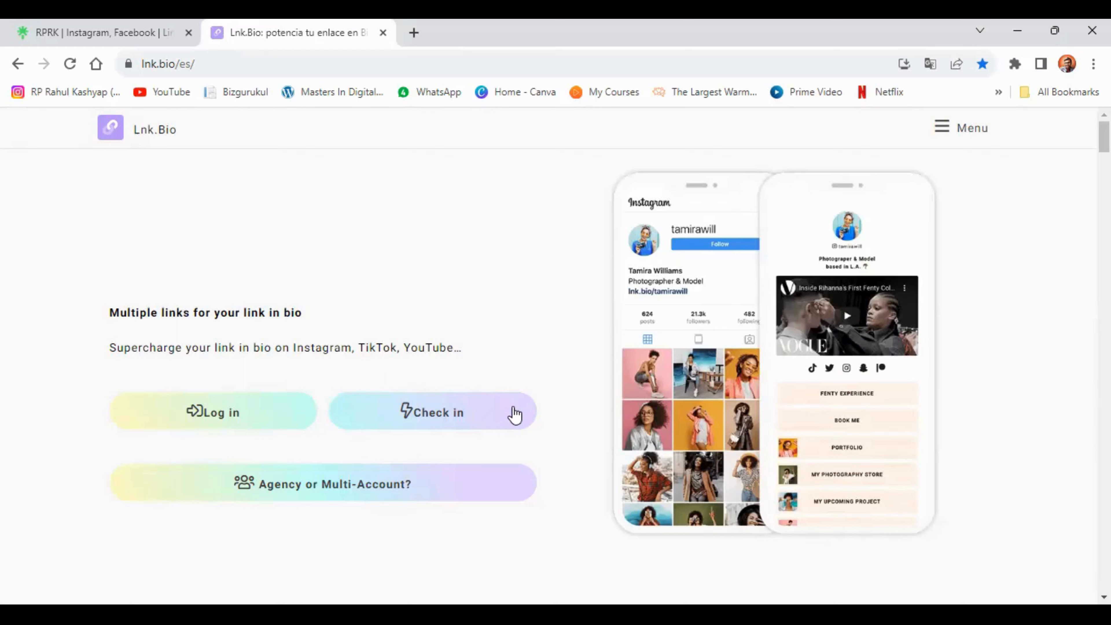
Step: Start registering on Lnk.Bio, accept its Terms and Privacy policy, and sign up with the second listed Google account
left_click(497, 418)
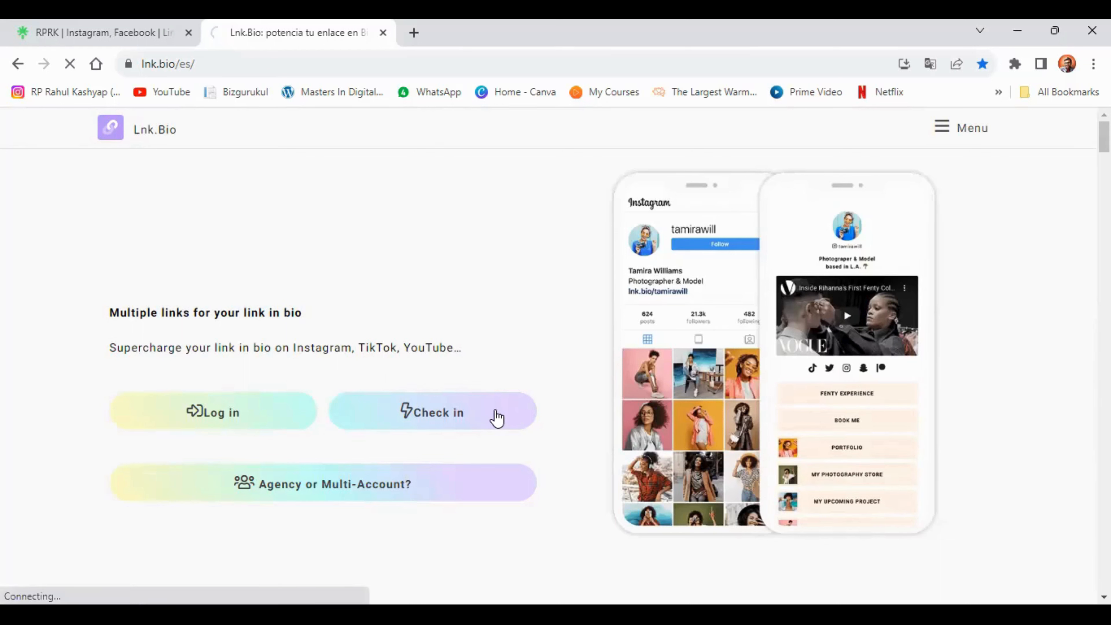
scroll(740, 397, "down", 8)
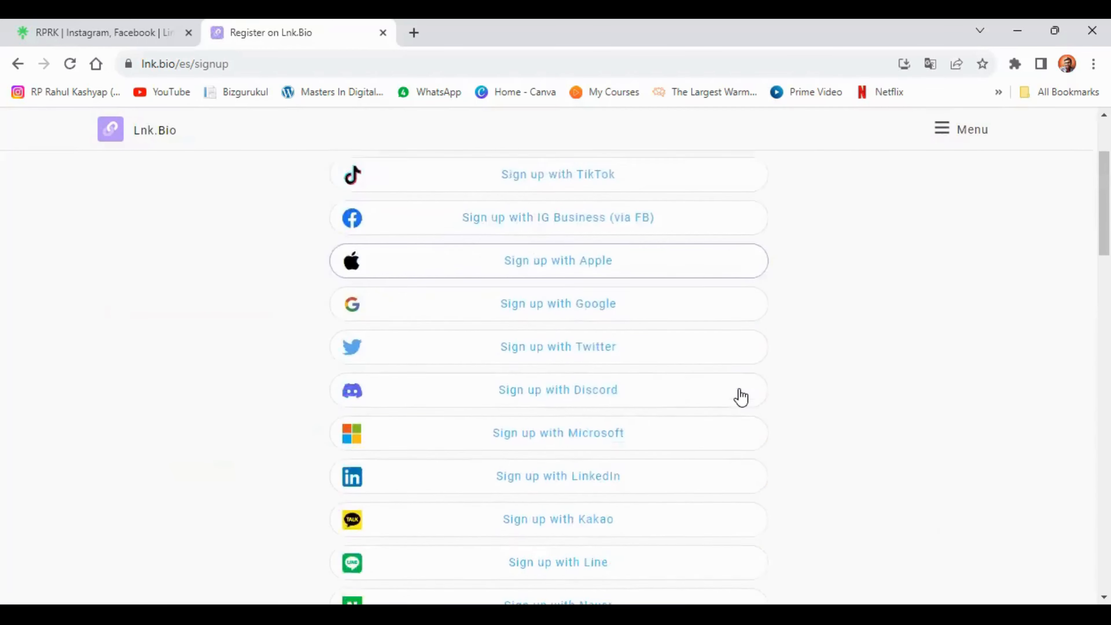
scroll(740, 397, "up", 2)
scroll(740, 397, "up", 5)
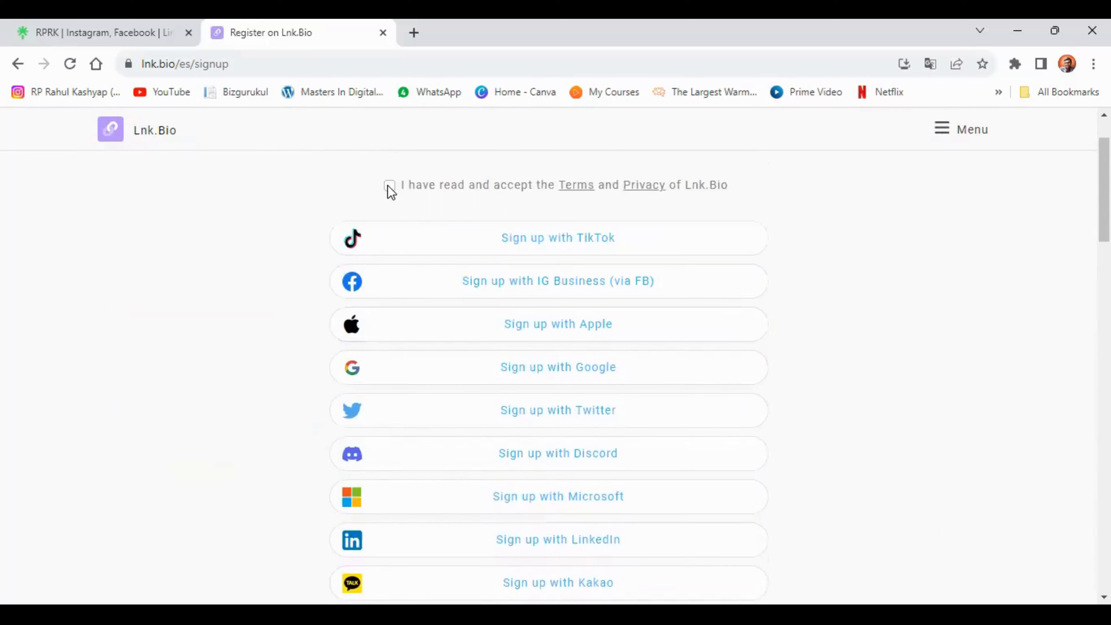
left_click(389, 186)
left_click(616, 377)
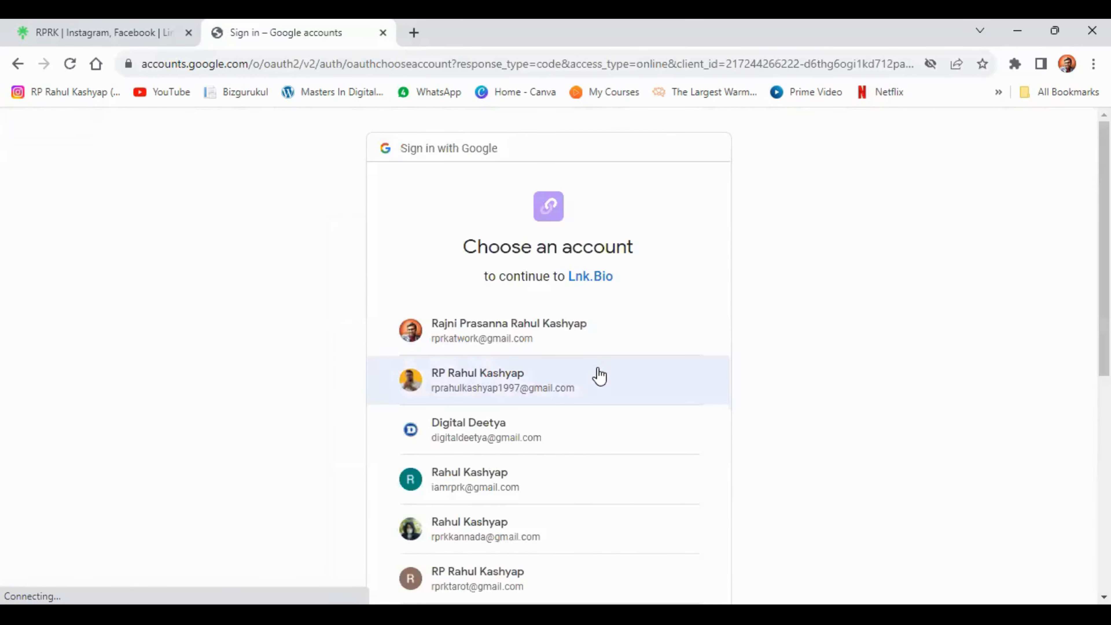
left_click(597, 375)
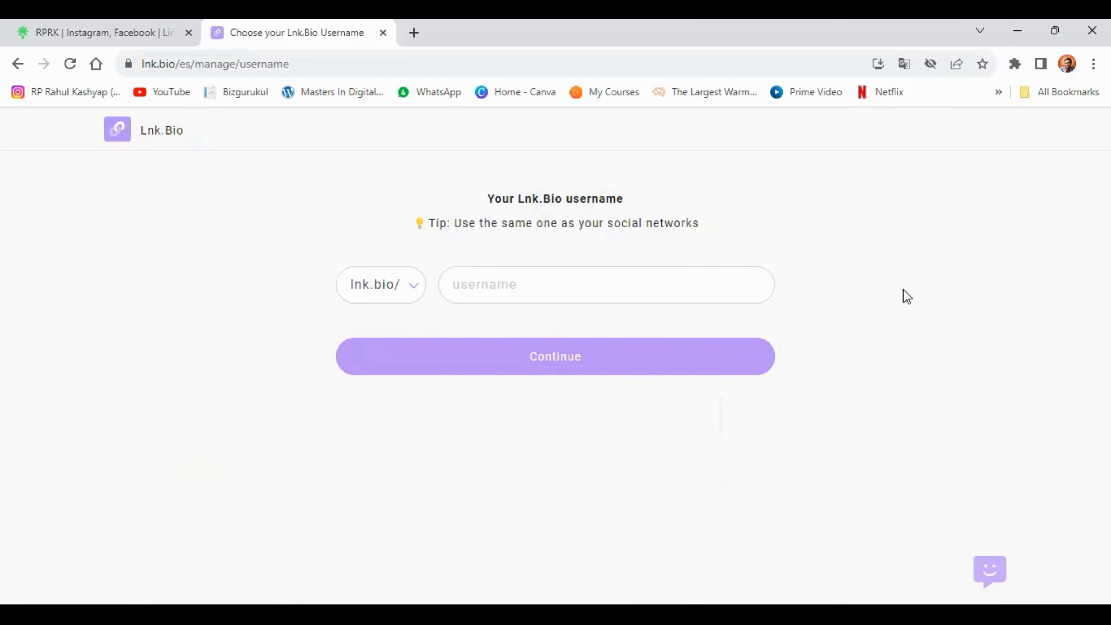
Step: Try to claim the first suggested username for the Lnk.Bio page
left_click(662, 282)
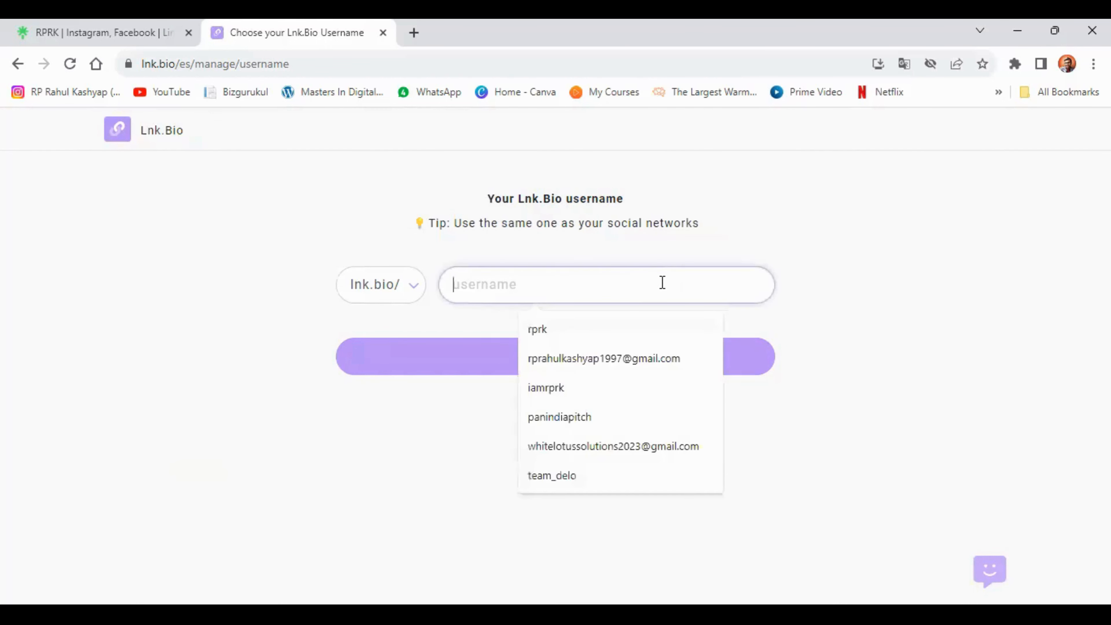
left_click(595, 328)
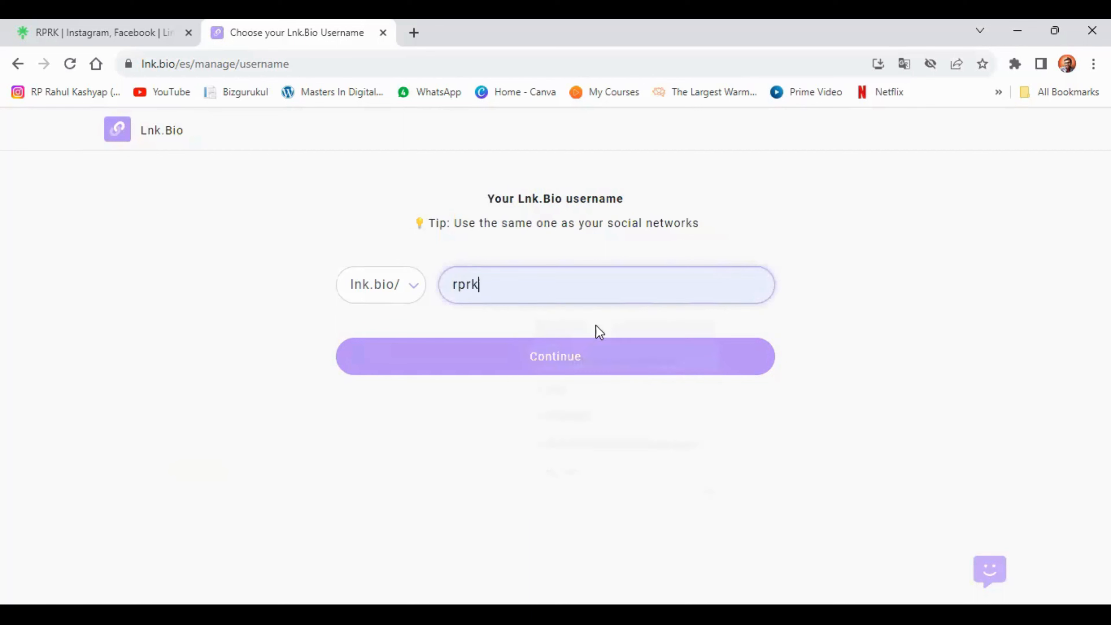
left_click(872, 252)
left_click(560, 366)
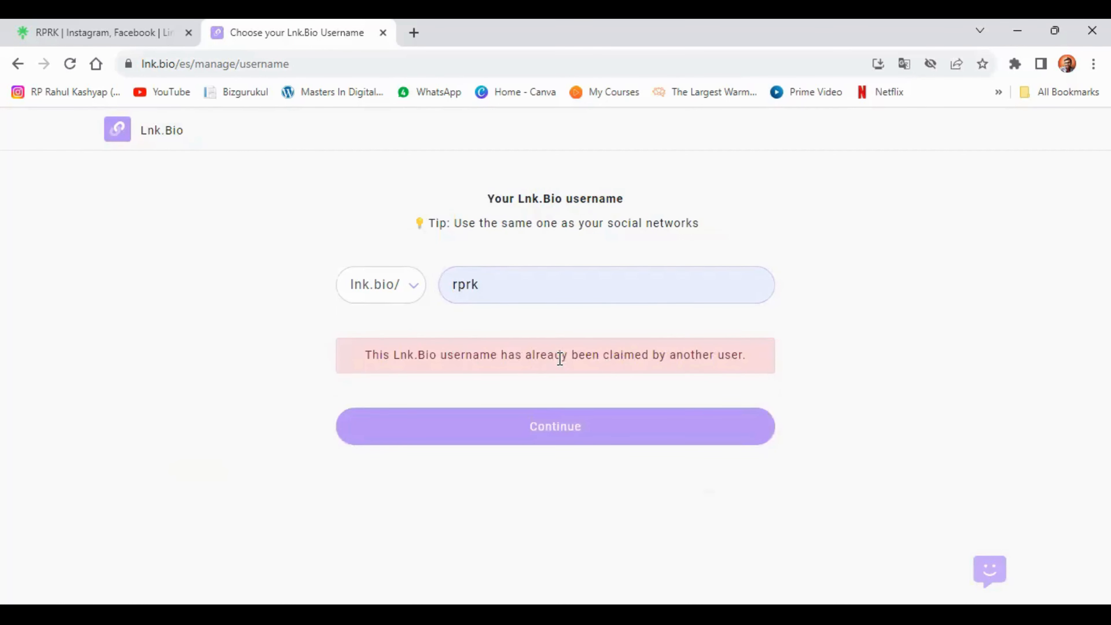
Step: Put "iam" before the username, add a period at its end, and submit it
left_click(453, 285)
type("iam")
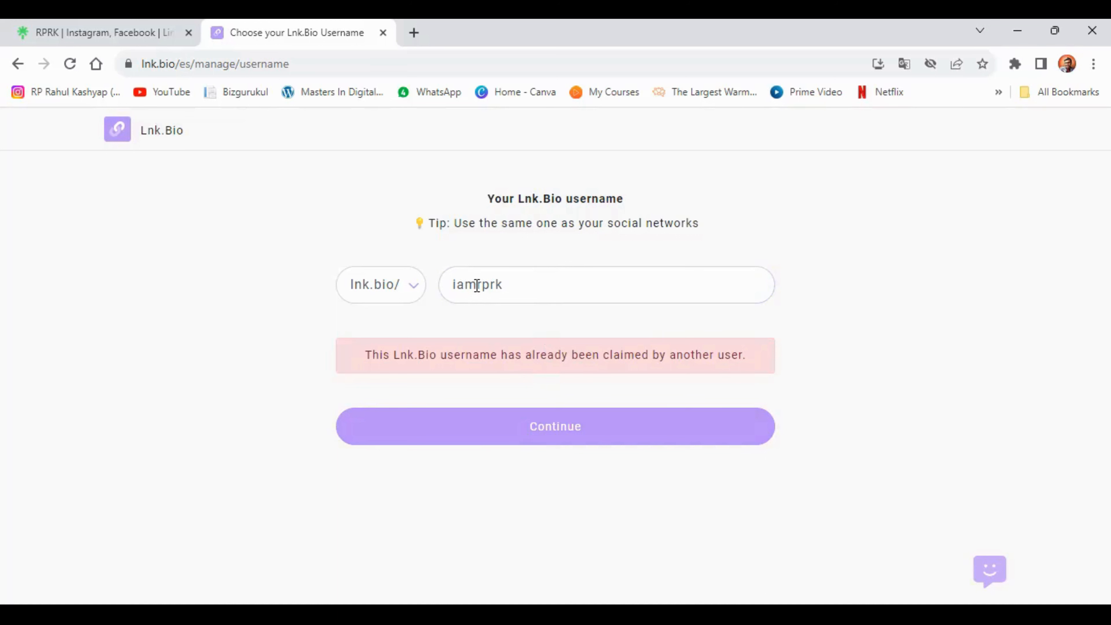
left_click(503, 285)
type(".")
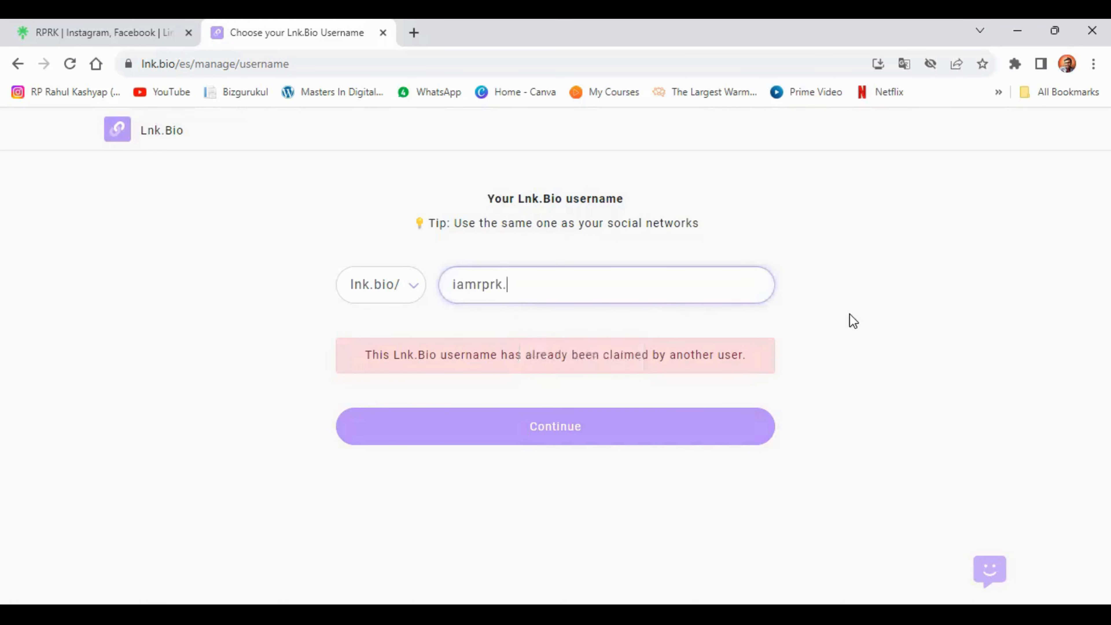
left_click(507, 423)
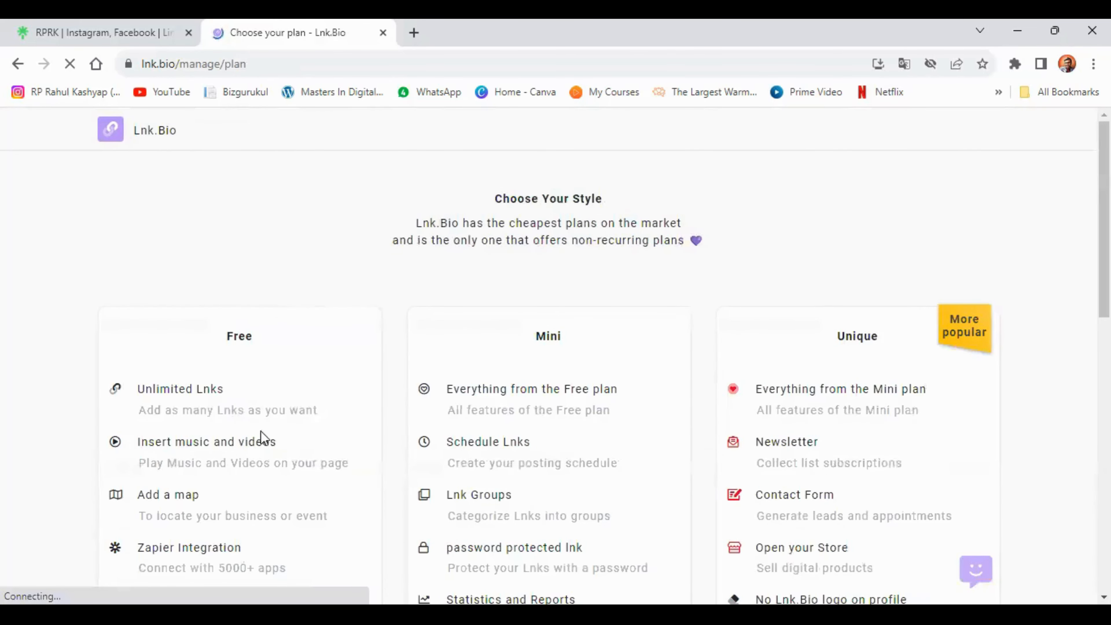
Step: Choose the Free plan and skip linking a social network or website to the profile
scroll(527, 400, "down", 6)
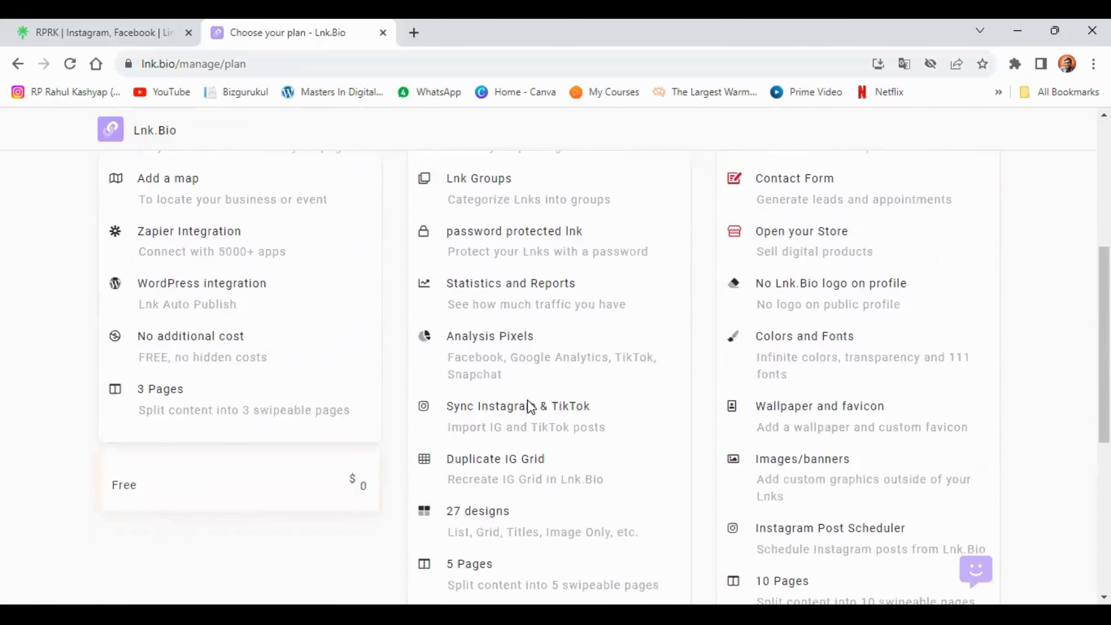
left_click(240, 483)
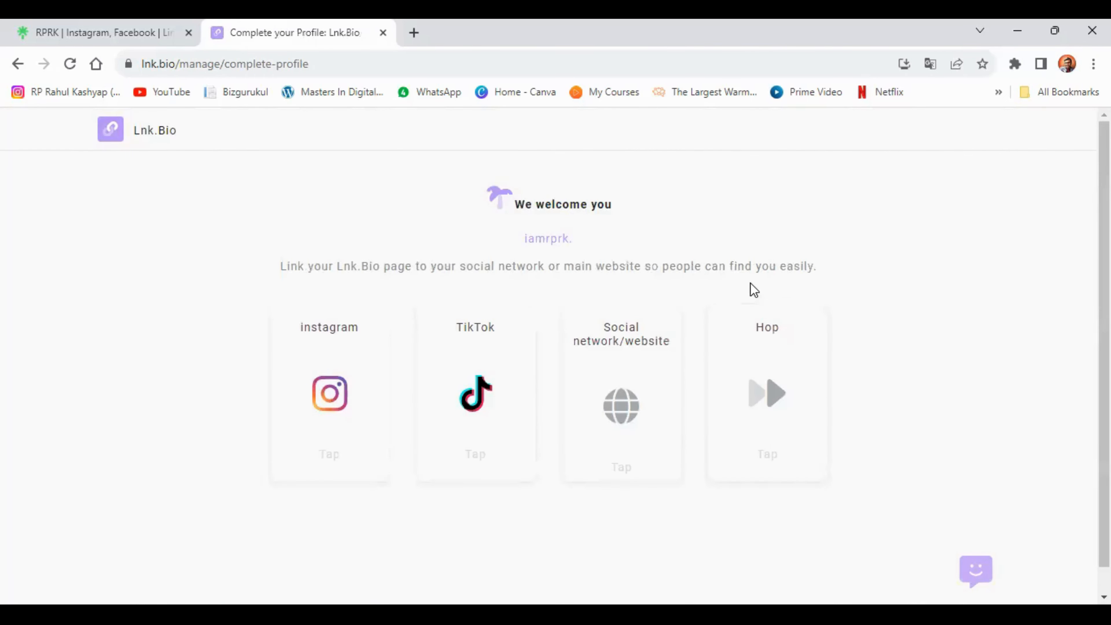
left_click(761, 418)
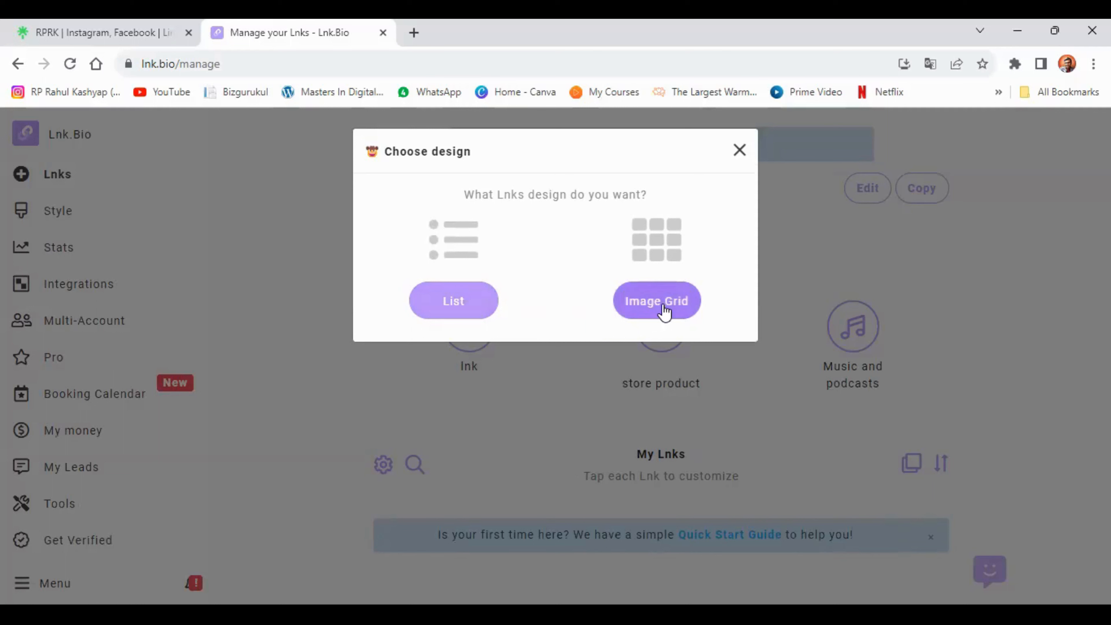
Step: Choose the List design for the Lnks and look over the management page
left_click(455, 302)
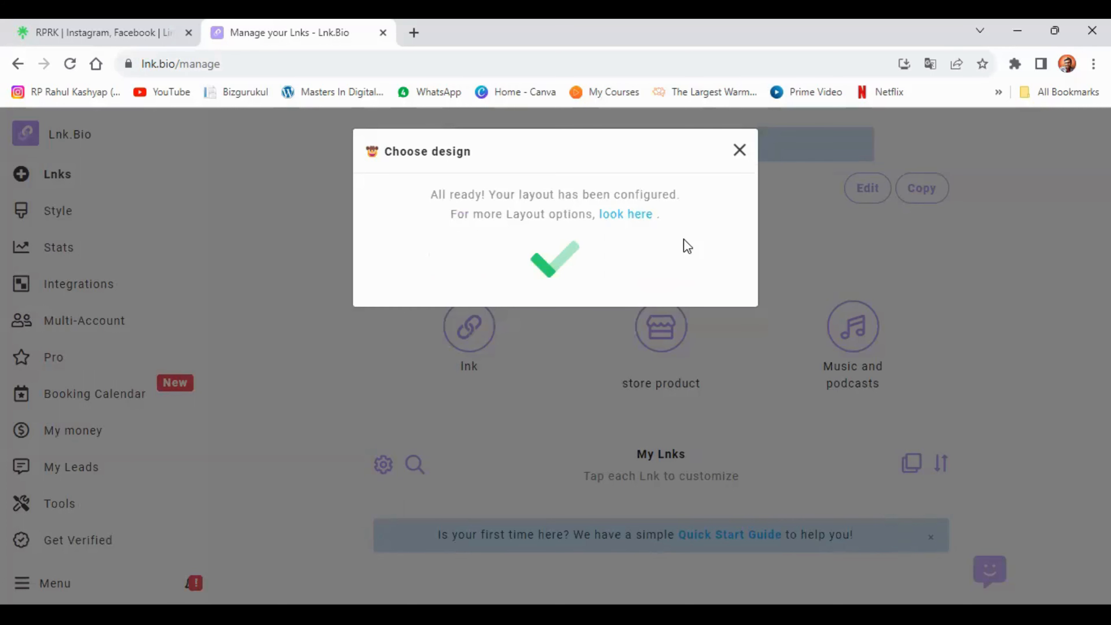
left_click(738, 151)
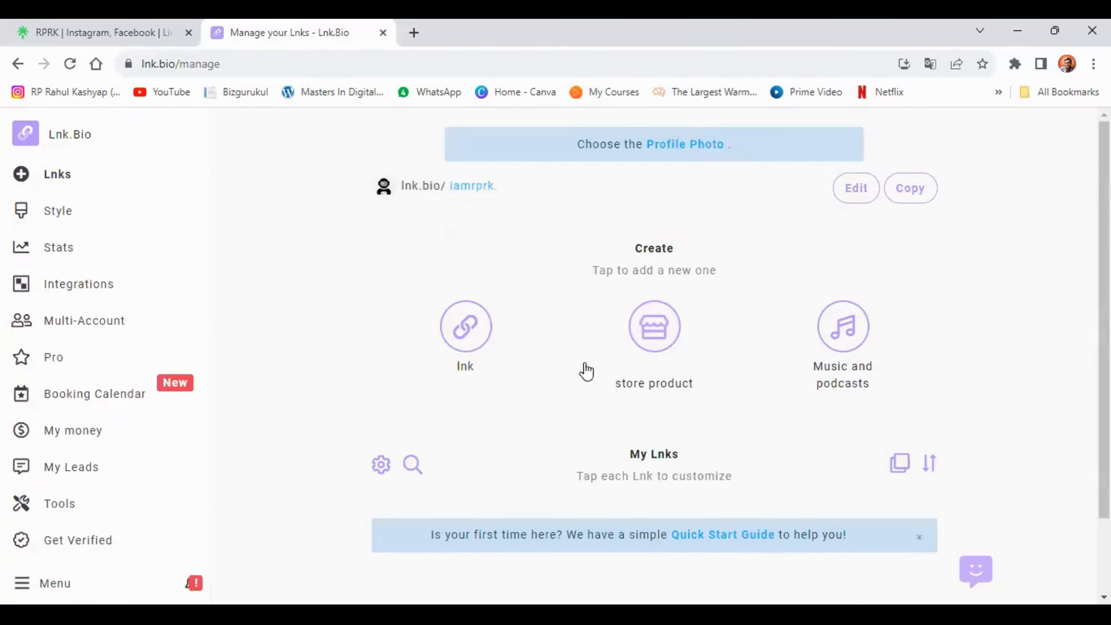
scroll(585, 370, "down", 2)
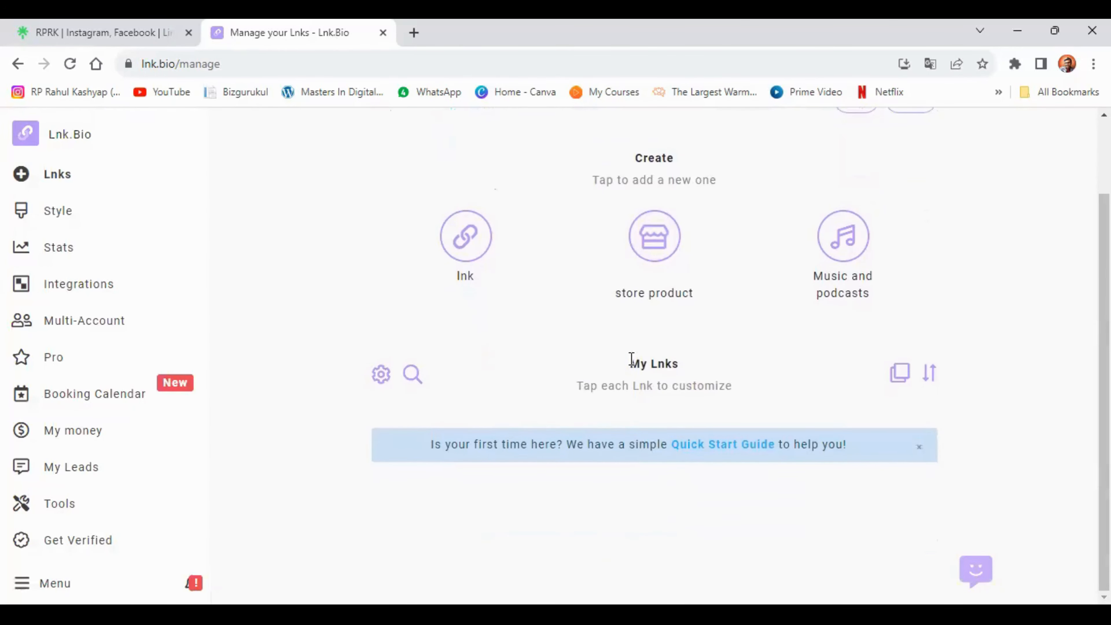
scroll(630, 359, "up", 2)
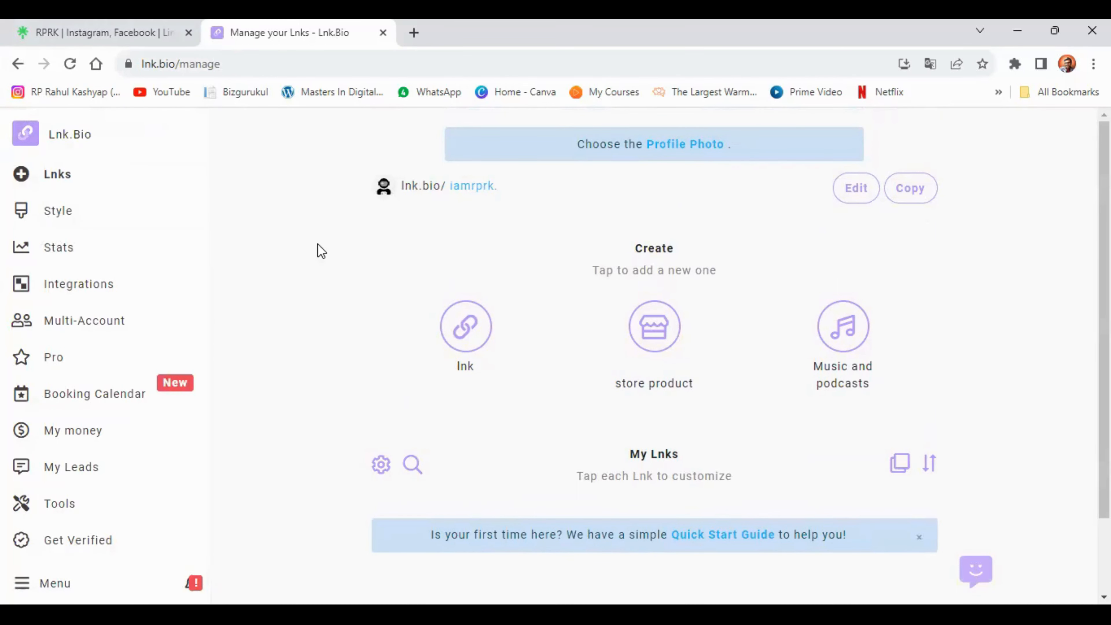
Step: Open the My Production House link from the existing Linktree page and copy its Instagram address
left_click(145, 34)
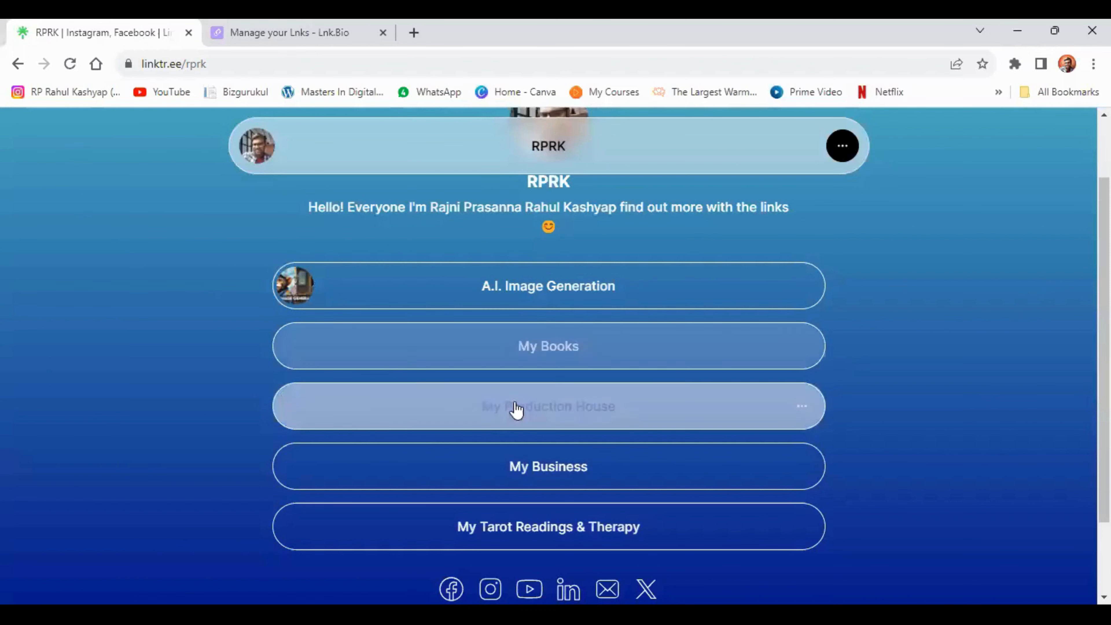
left_click(528, 415)
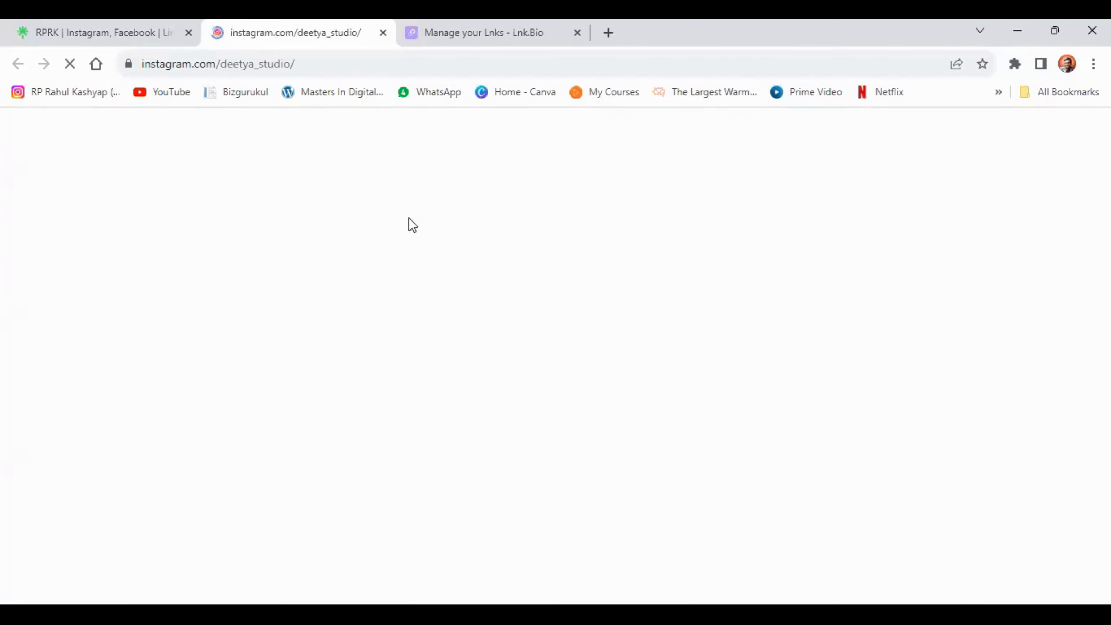
left_click(372, 64)
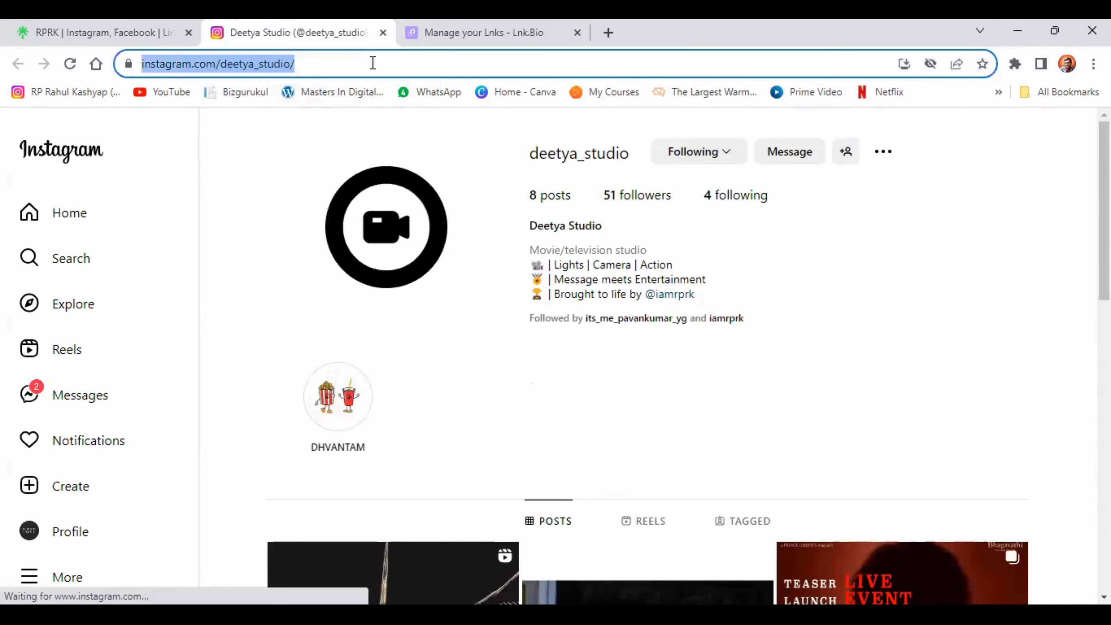
right_click(266, 69)
left_click(316, 173)
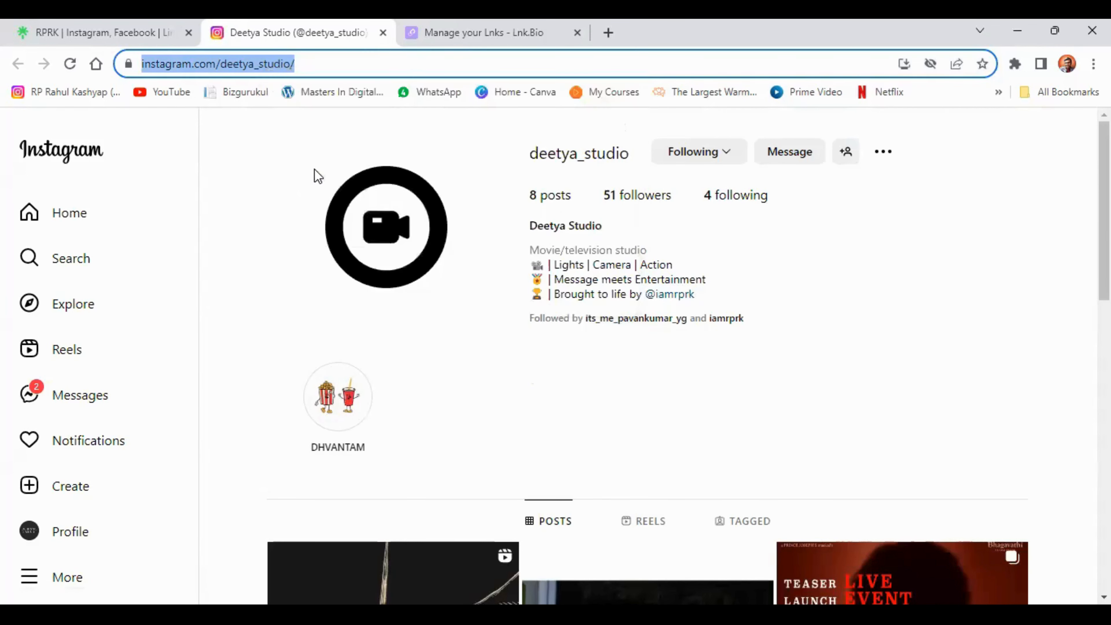
left_click(437, 33)
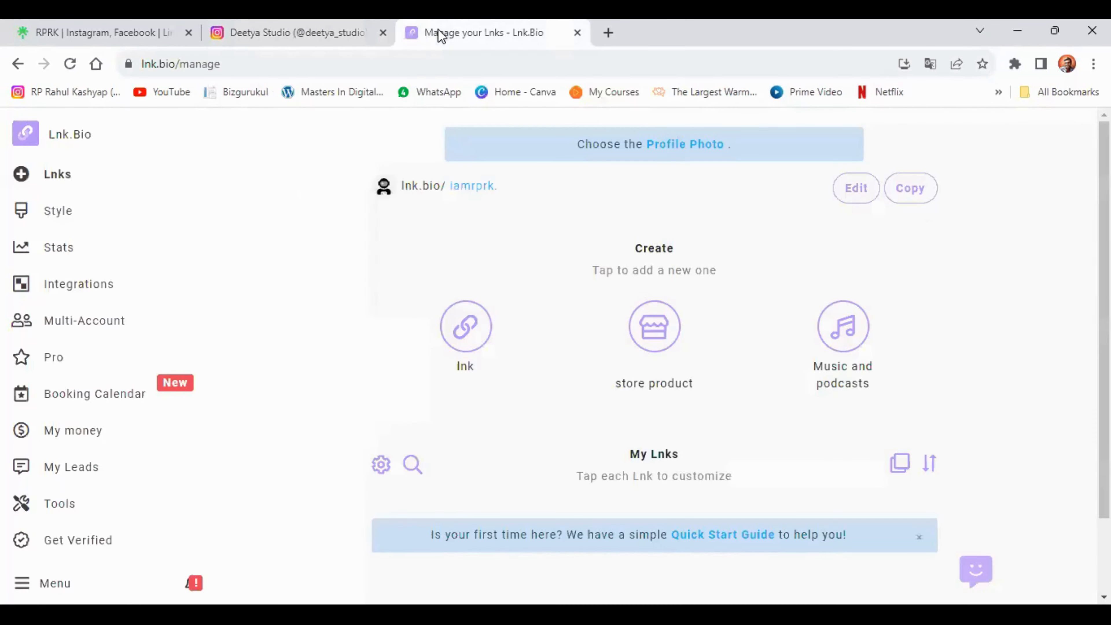
left_click(465, 334)
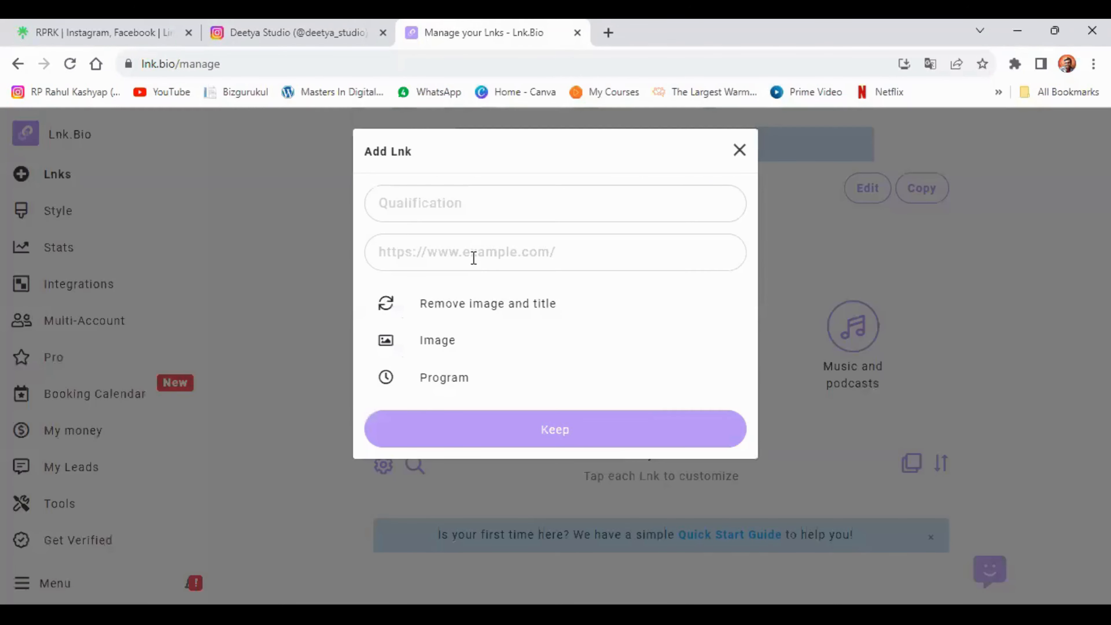
left_click(473, 255)
right_click(472, 254)
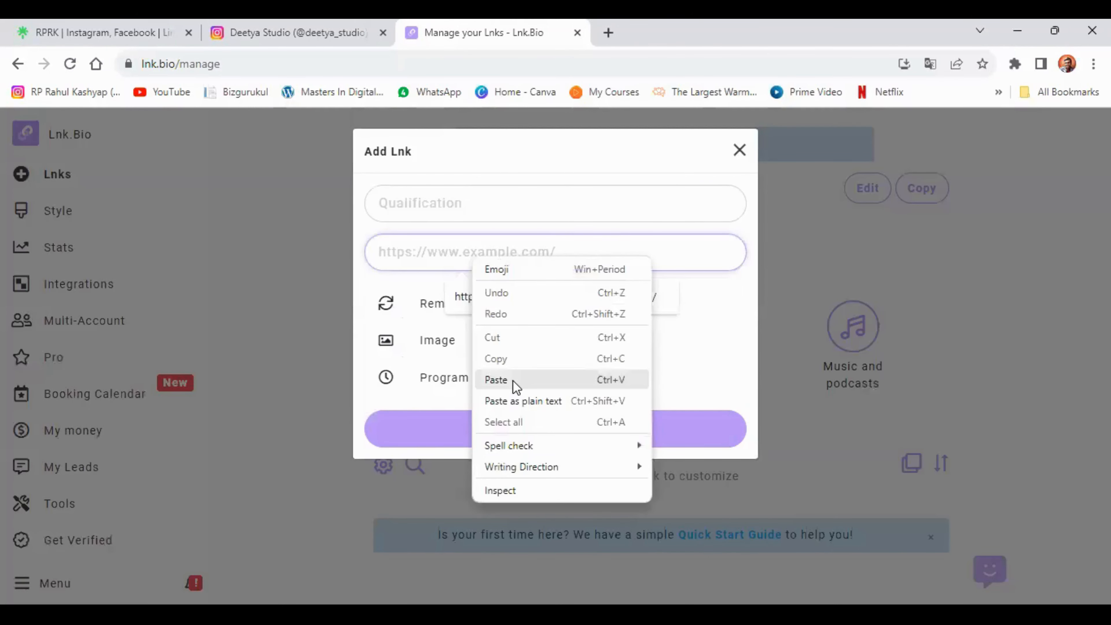
left_click(515, 380)
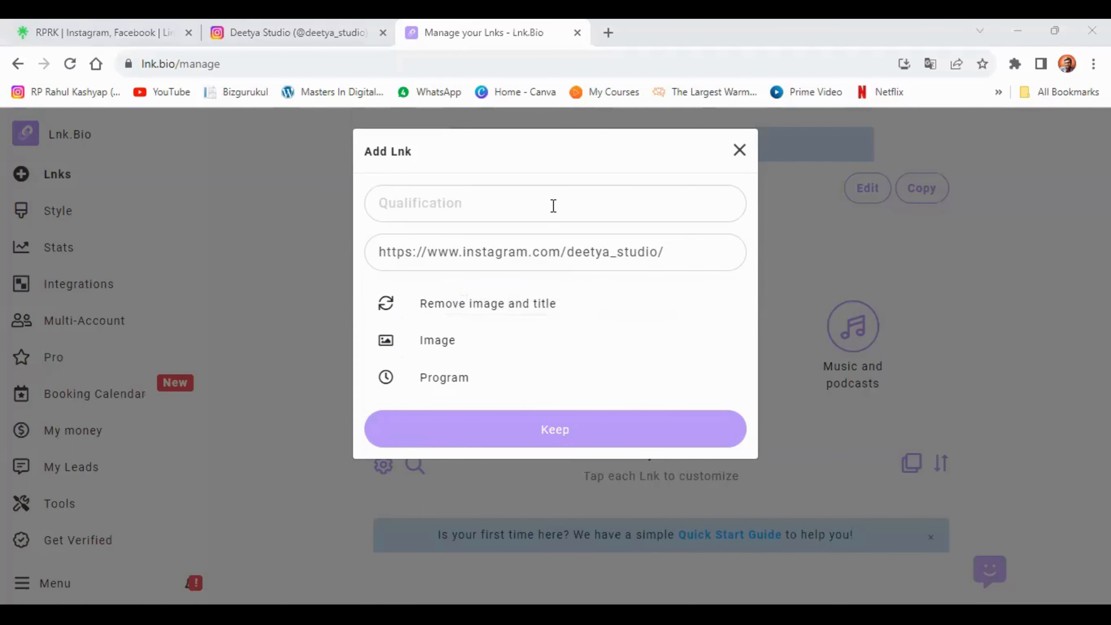
left_click(553, 206)
left_click(537, 251)
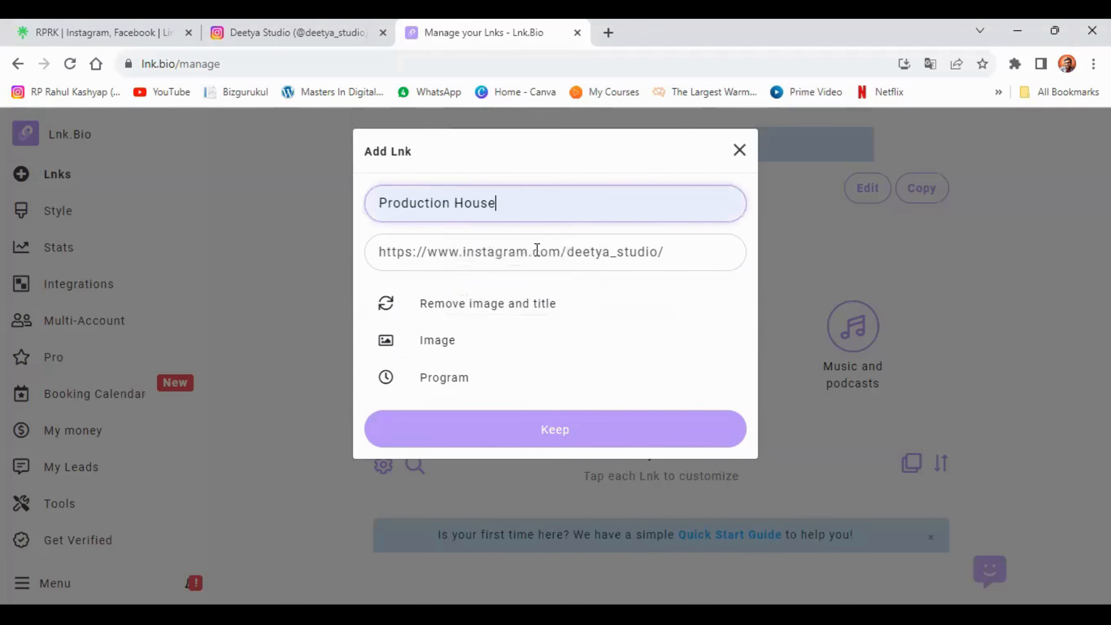
left_click(482, 434)
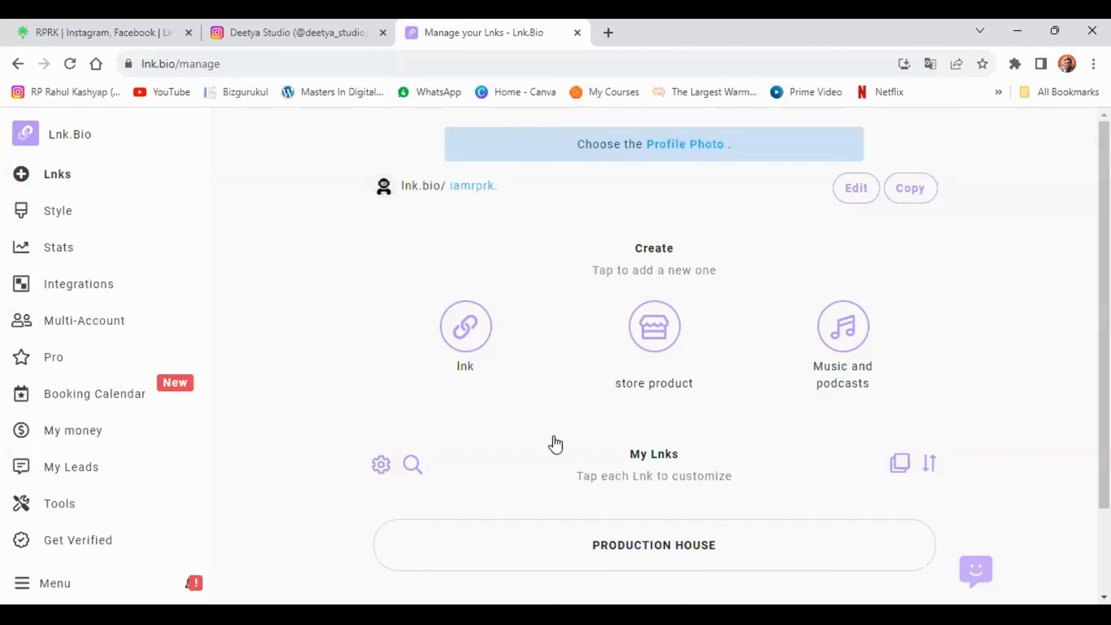
scroll(612, 445, "down", 3)
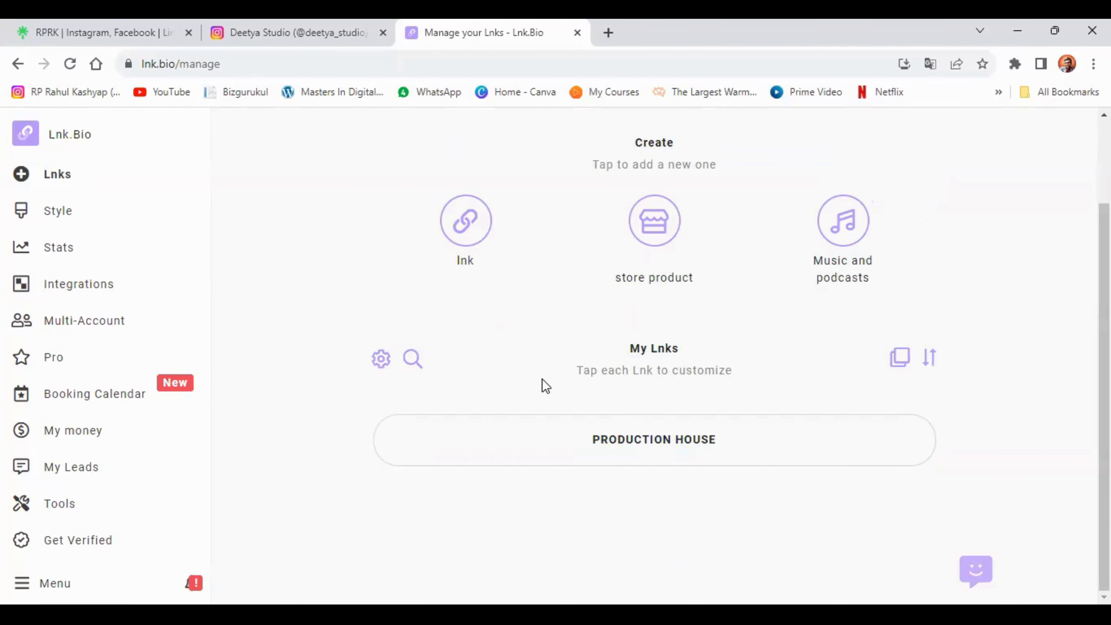
scroll(541, 378, "up", 3)
Step: Start another Lnk, then open My Tarot Readings & Therapy from the existing Linktree page and copy its Instagram address
left_click(465, 321)
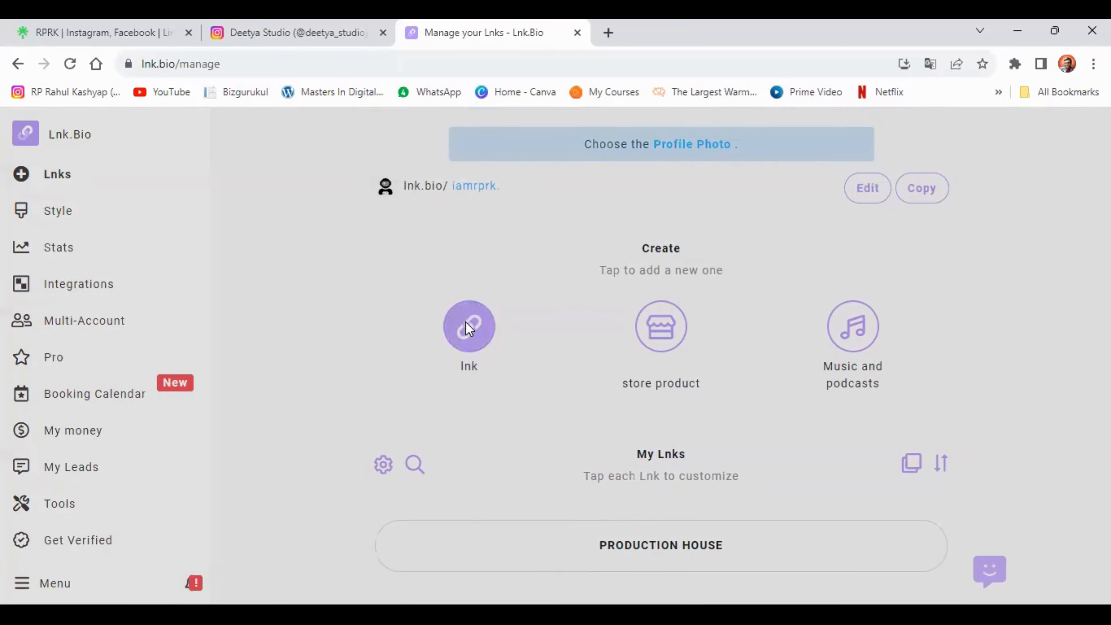
left_click(94, 26)
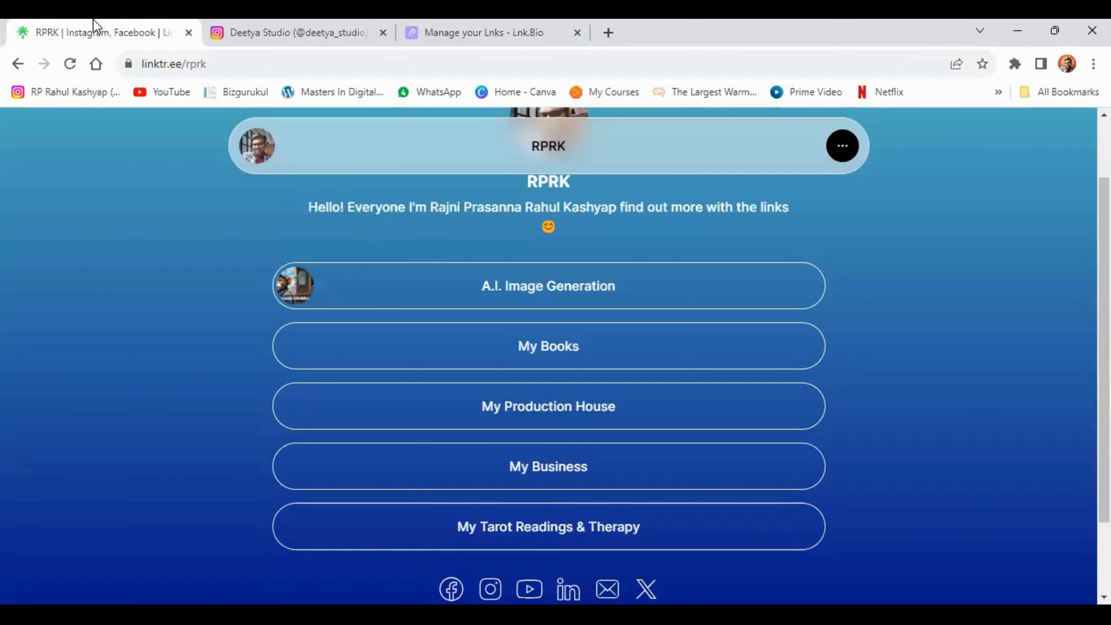
left_click(541, 530)
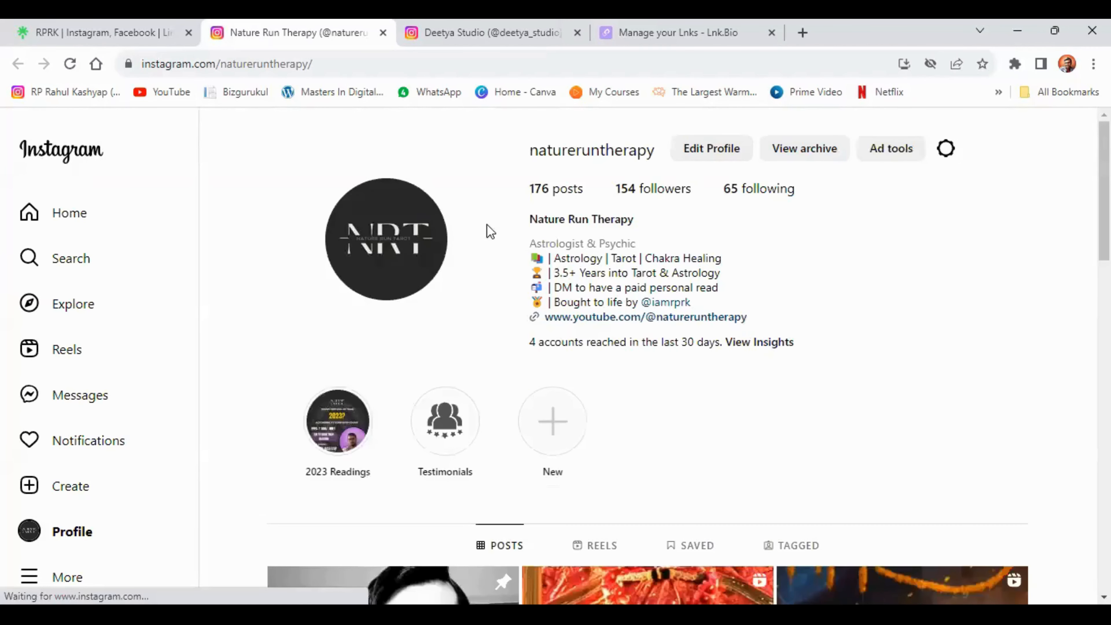
left_click(372, 64)
right_click(371, 64)
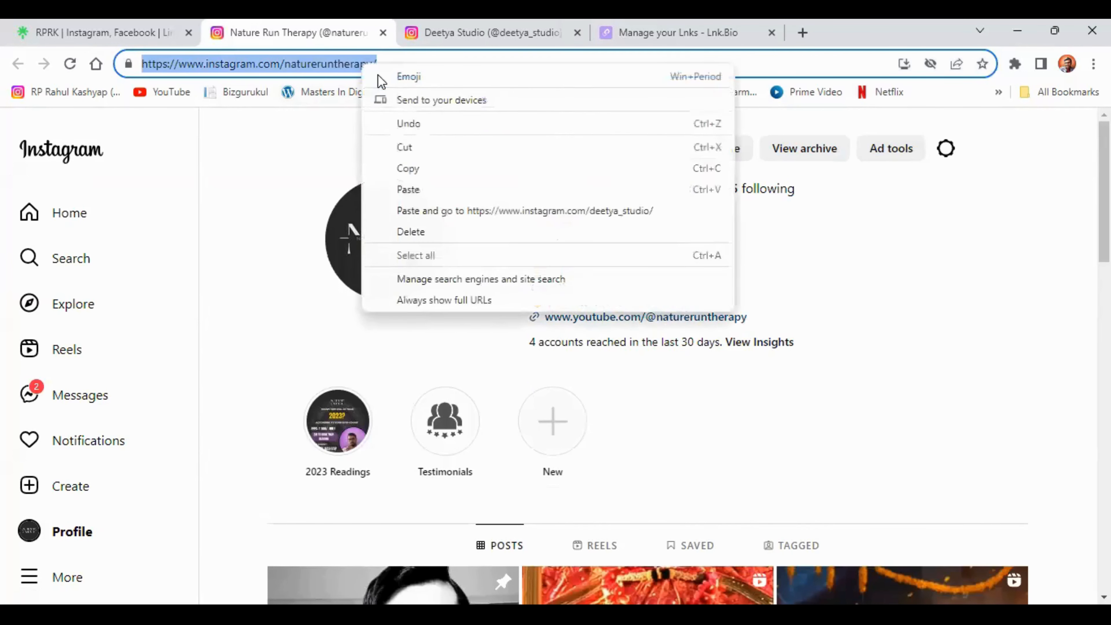
left_click(419, 170)
left_click(627, 31)
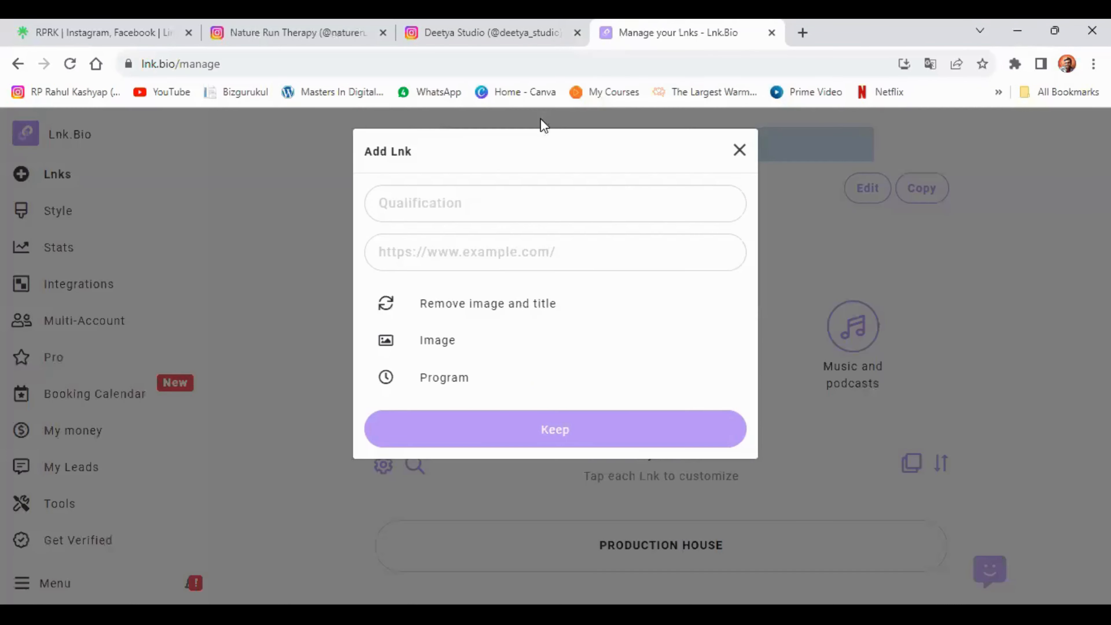
left_click(493, 250)
right_click(493, 251)
left_click(528, 373)
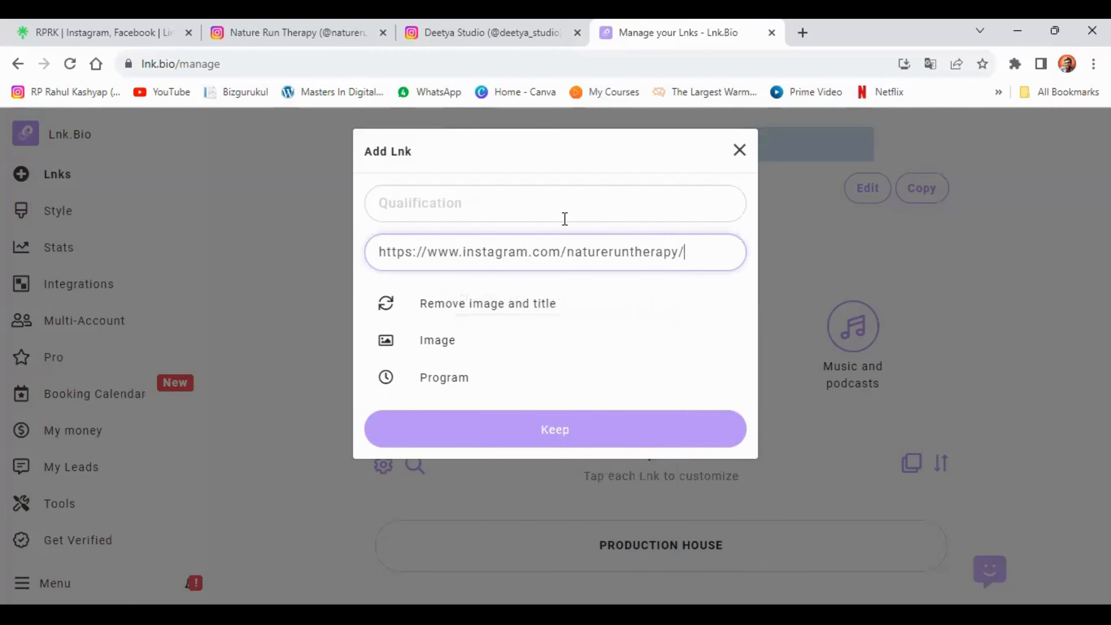
left_click(527, 201)
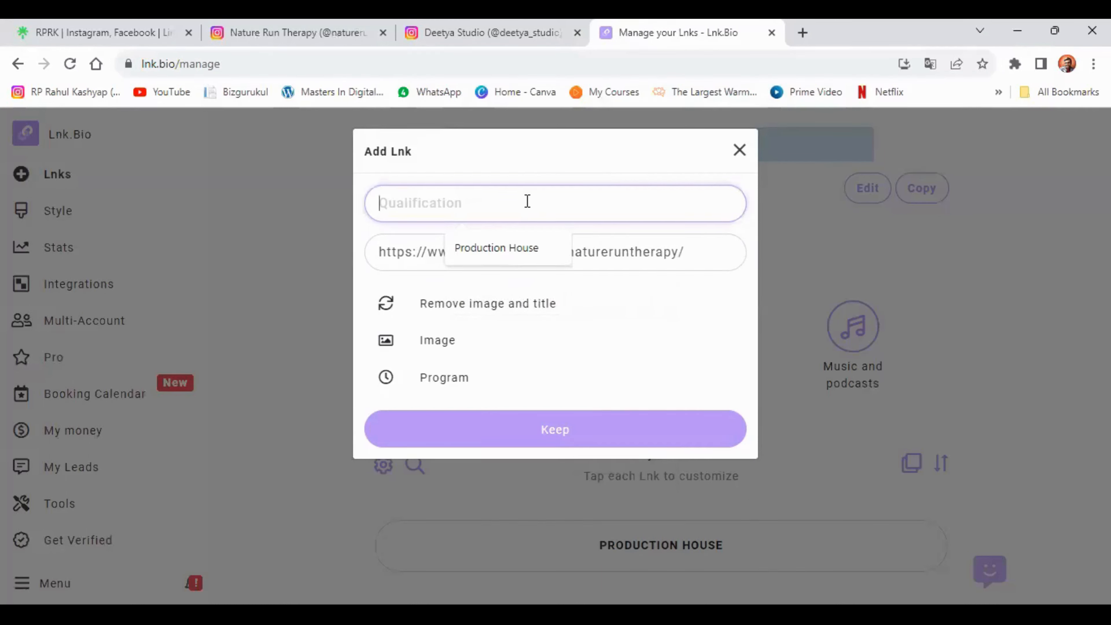
type("Tar")
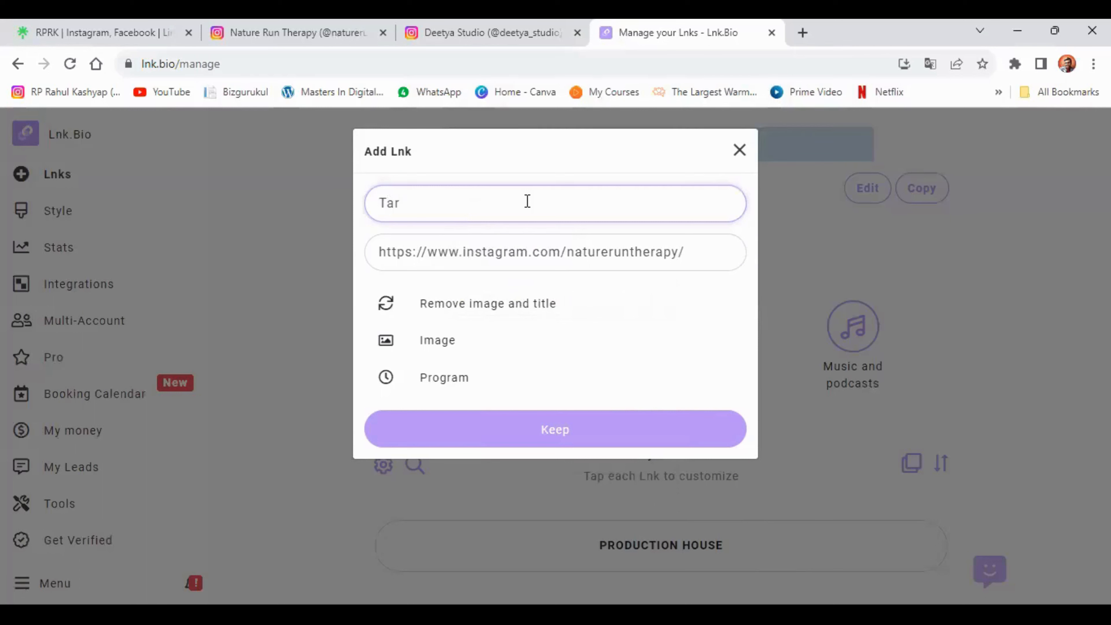
type("ot Readings")
left_click(532, 429)
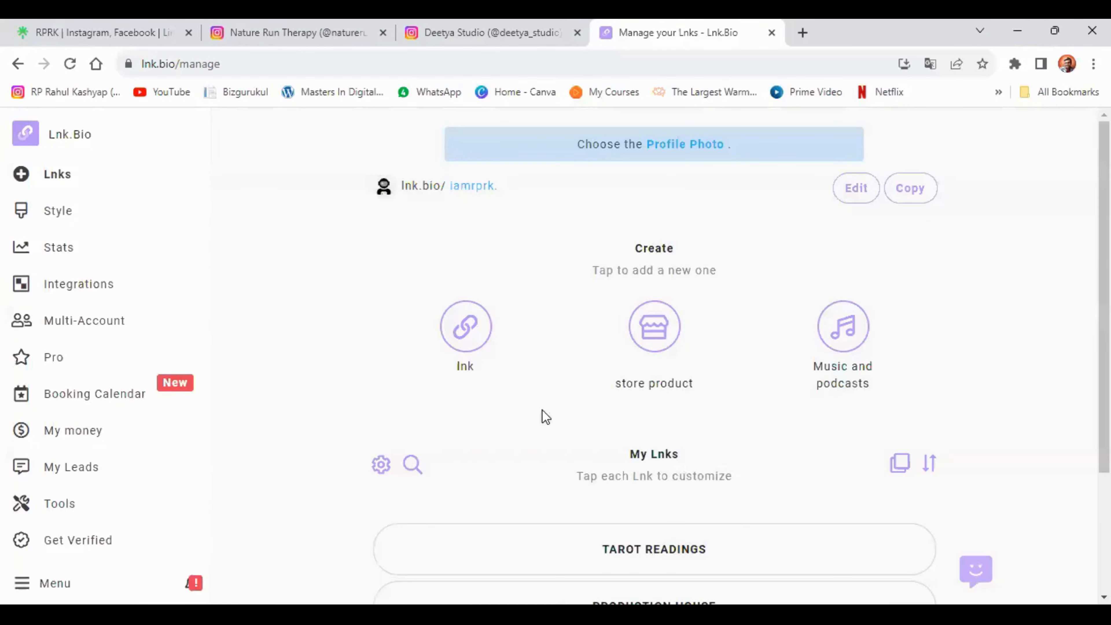
Step: Look over the list of added Lnks and open the public Lnk.Bio profile page
scroll(585, 370, "down", 4)
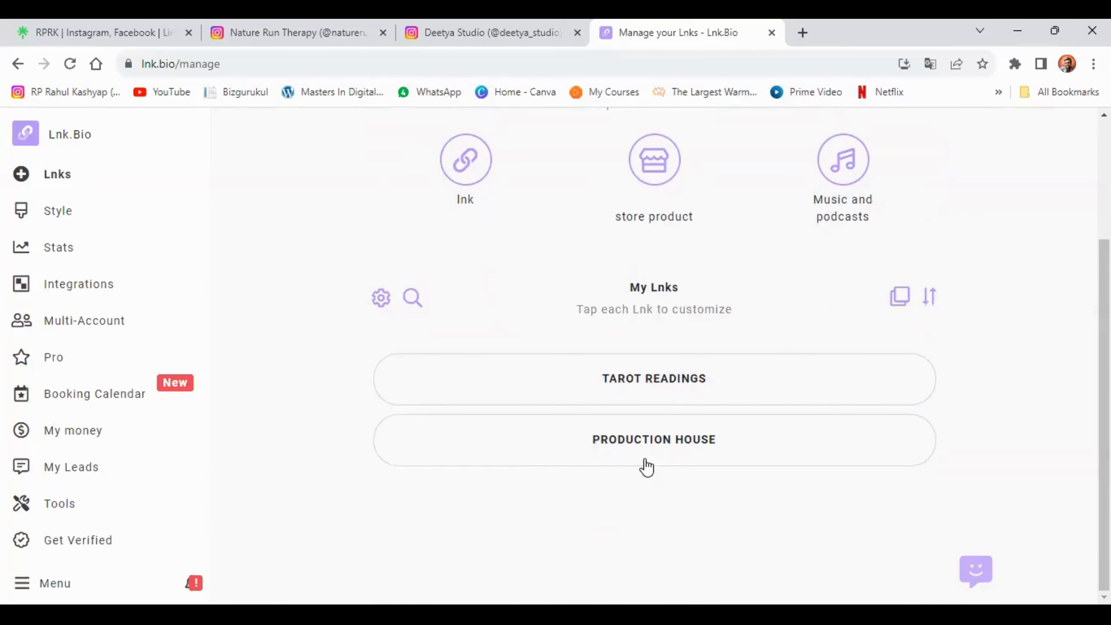
scroll(640, 463, "up", 4)
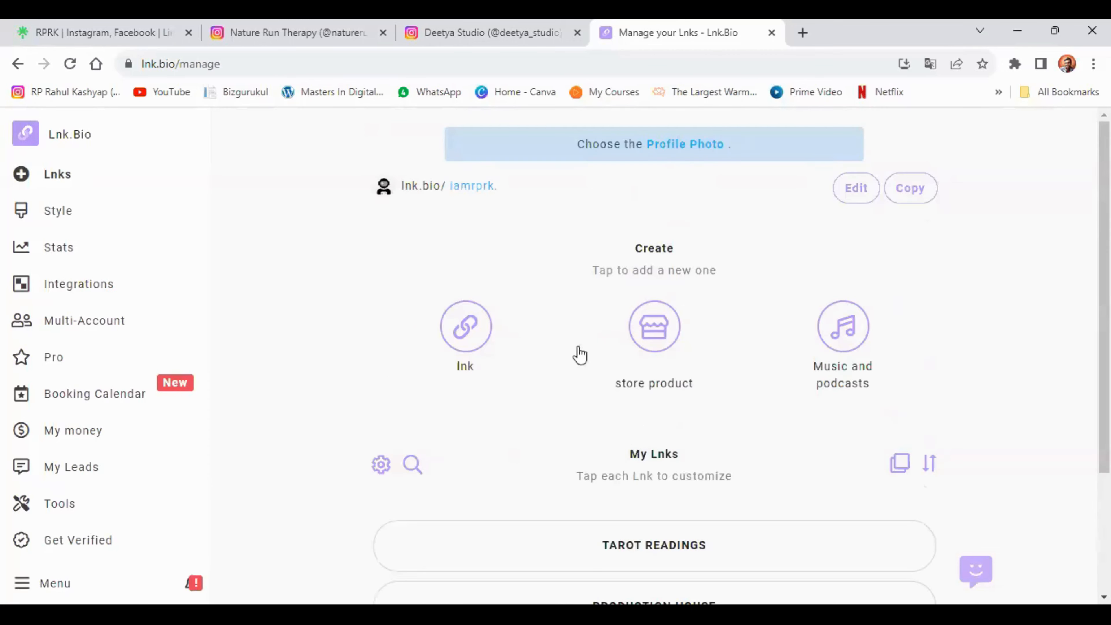
left_click(461, 188)
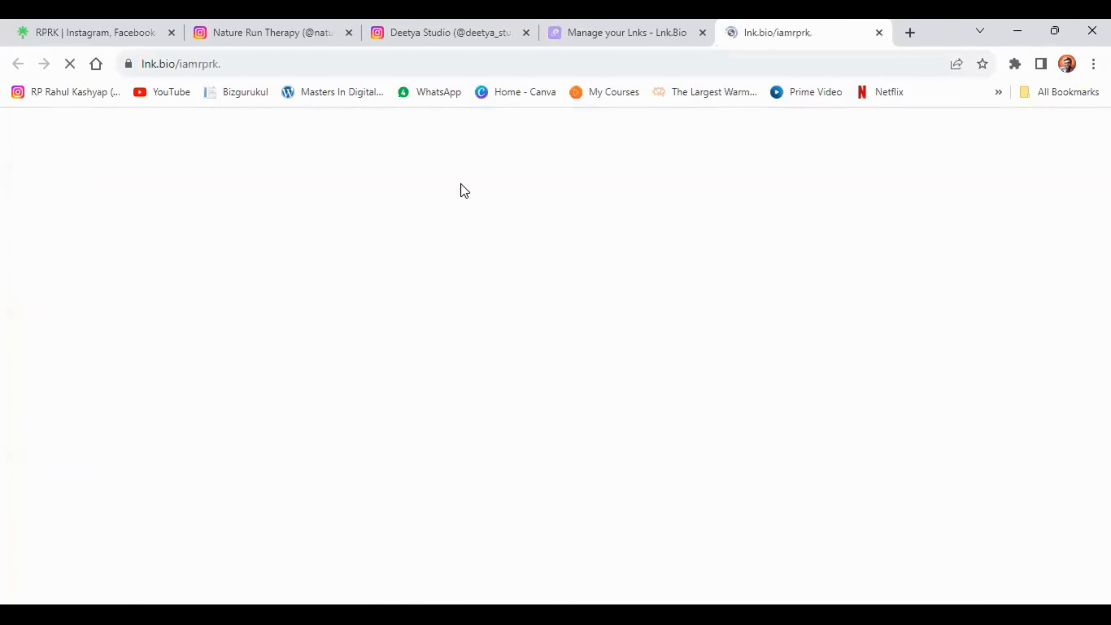